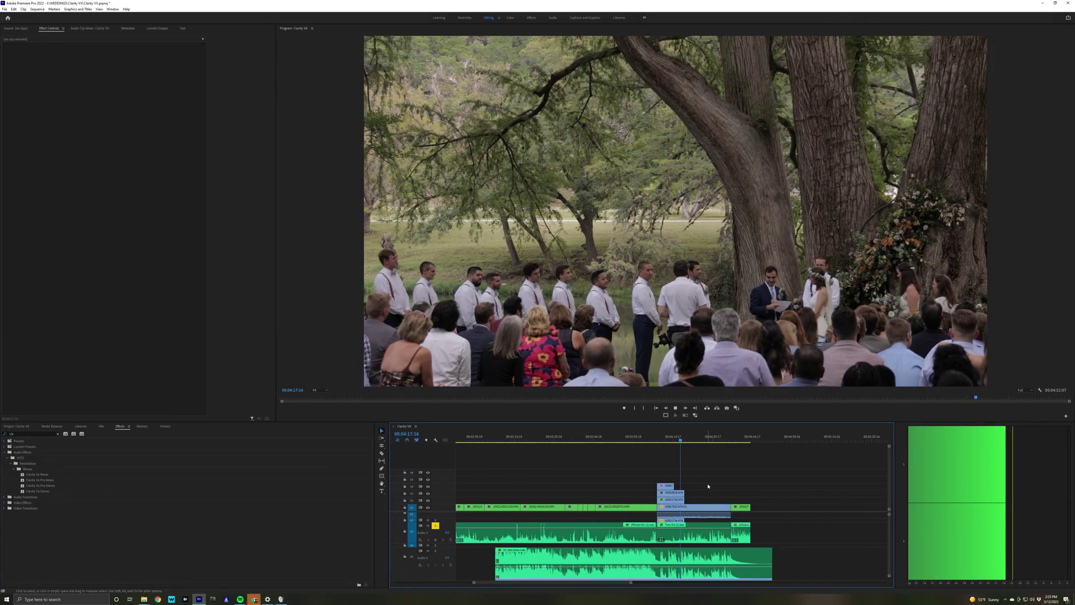
# Step: Stop the tree ceremony dialogue and replay it from an earlier point
pyautogui.press('space')
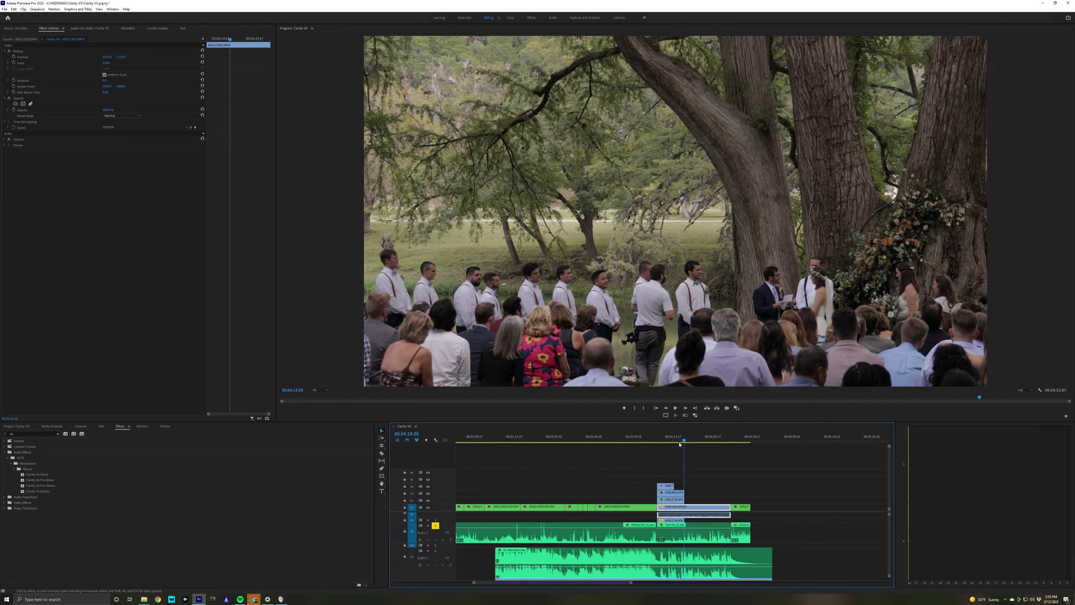
pyautogui.click(677, 442)
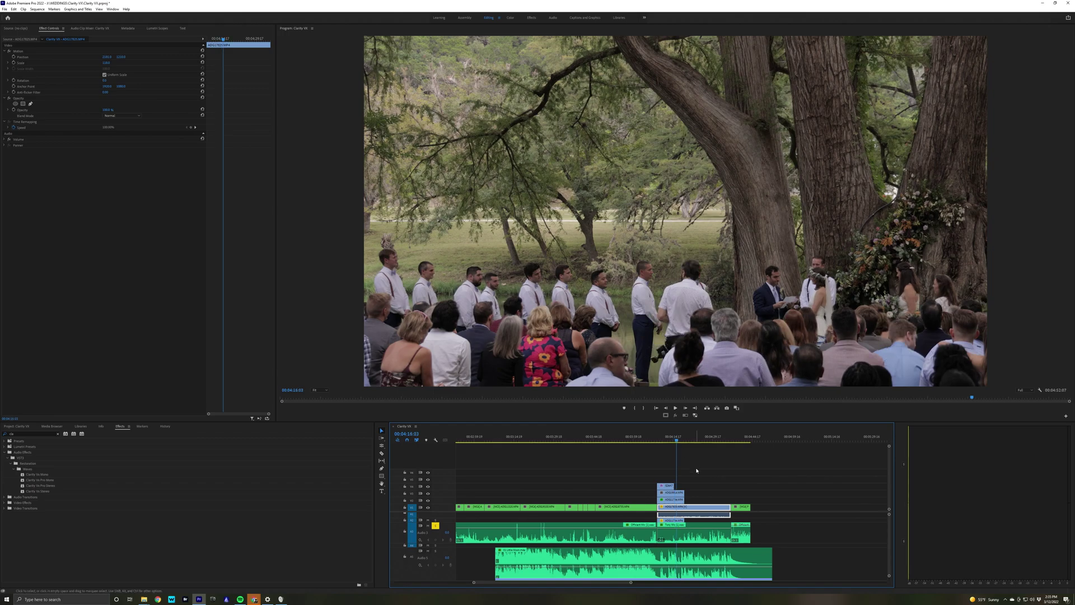
pyautogui.press('space')
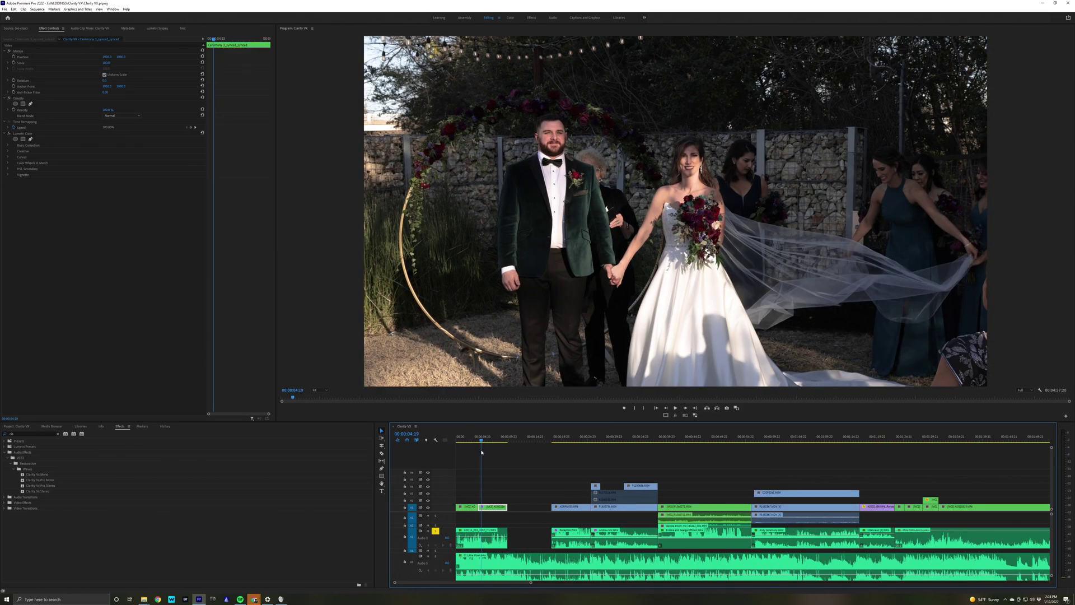
# Step: Play the arch ceremony clip from about two seconds in, then stop near three seconds
pyautogui.moveTo(471, 452); pyautogui.dragTo(468, 451)
pyautogui.press('space')
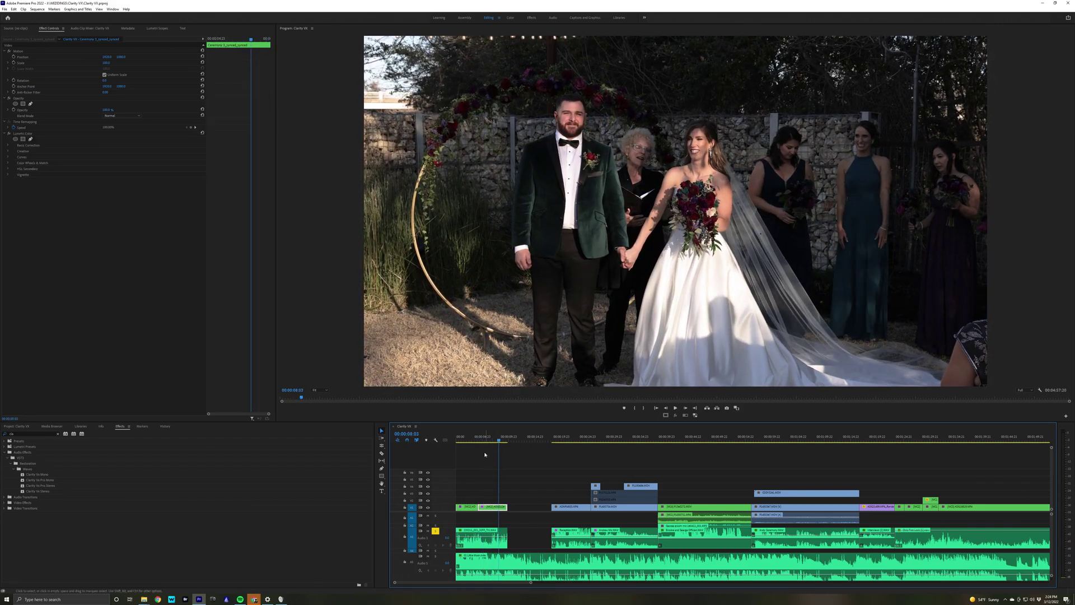
pyautogui.click(472, 440)
pyautogui.press('space')
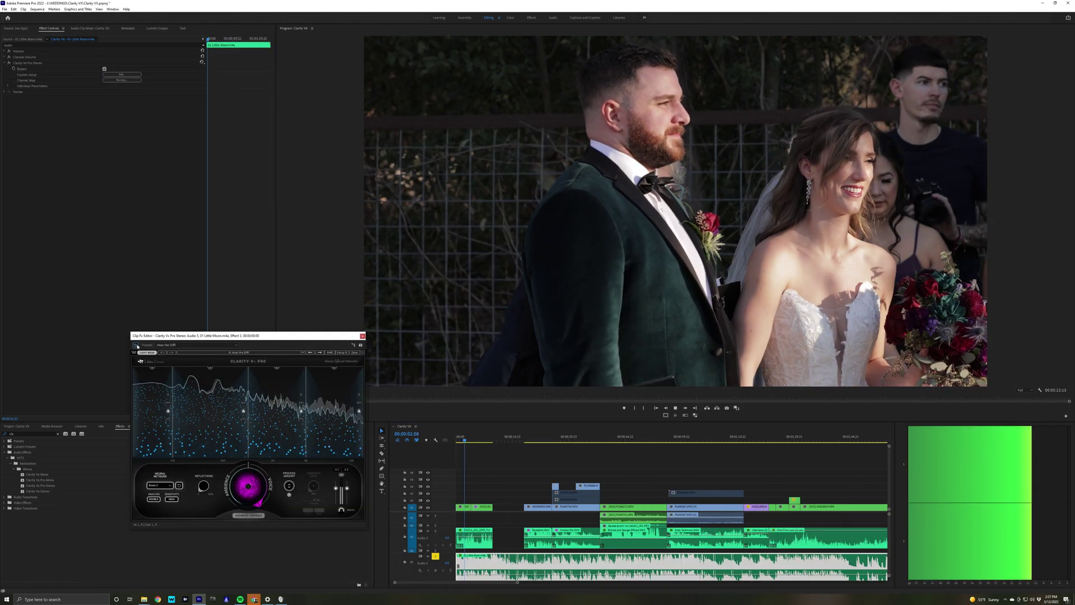
# Step: Re-enable Clarity Vx Pro on the arch clip and replay the cleaned dialogue from near its start
pyautogui.click(136, 345)
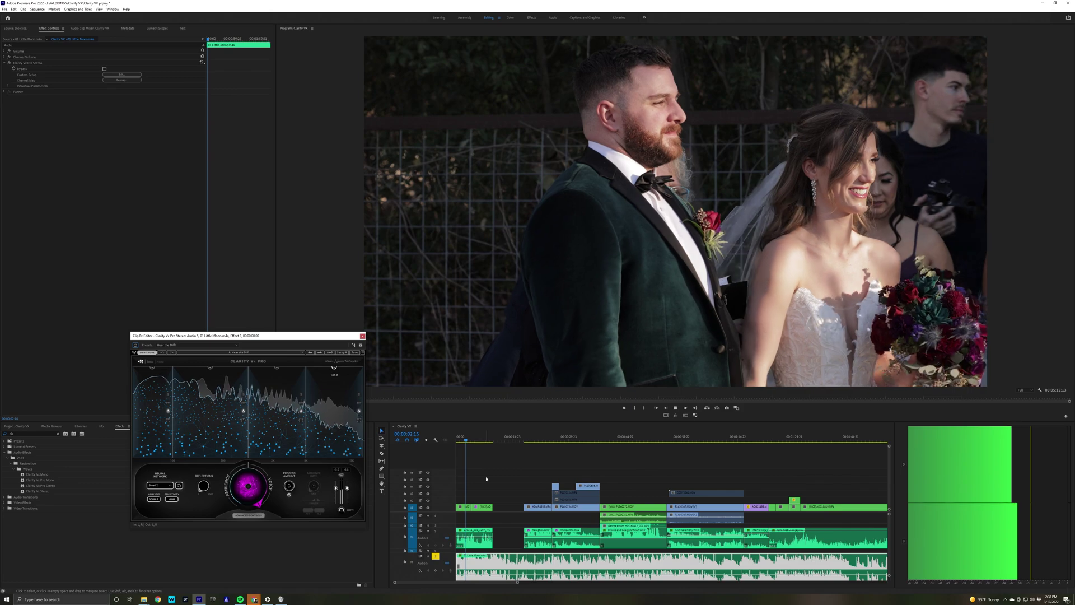
pyautogui.press('space')
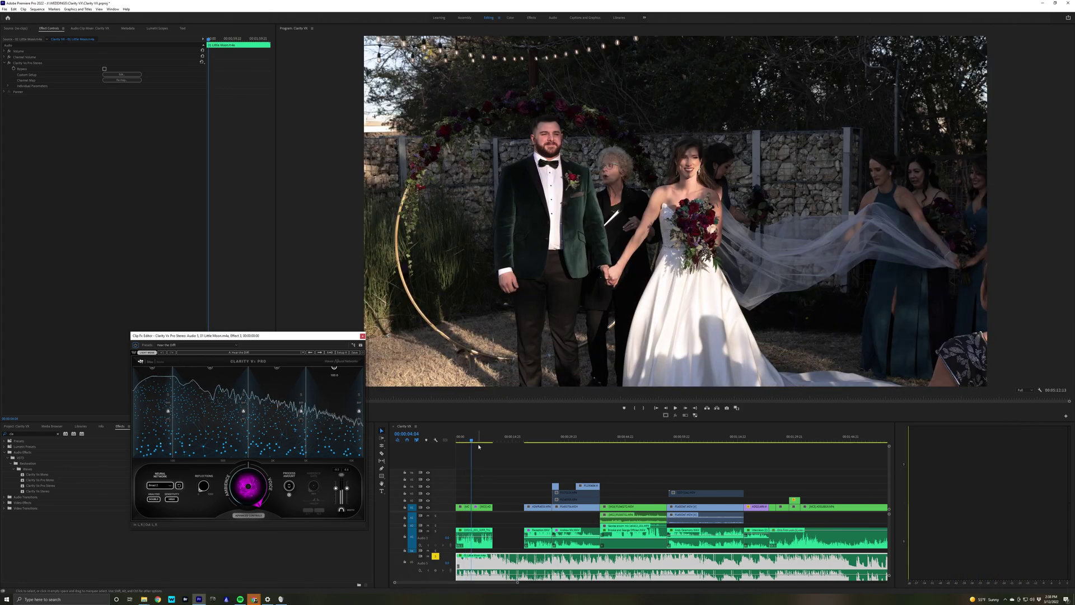
pyautogui.click(460, 445)
pyautogui.press('space')
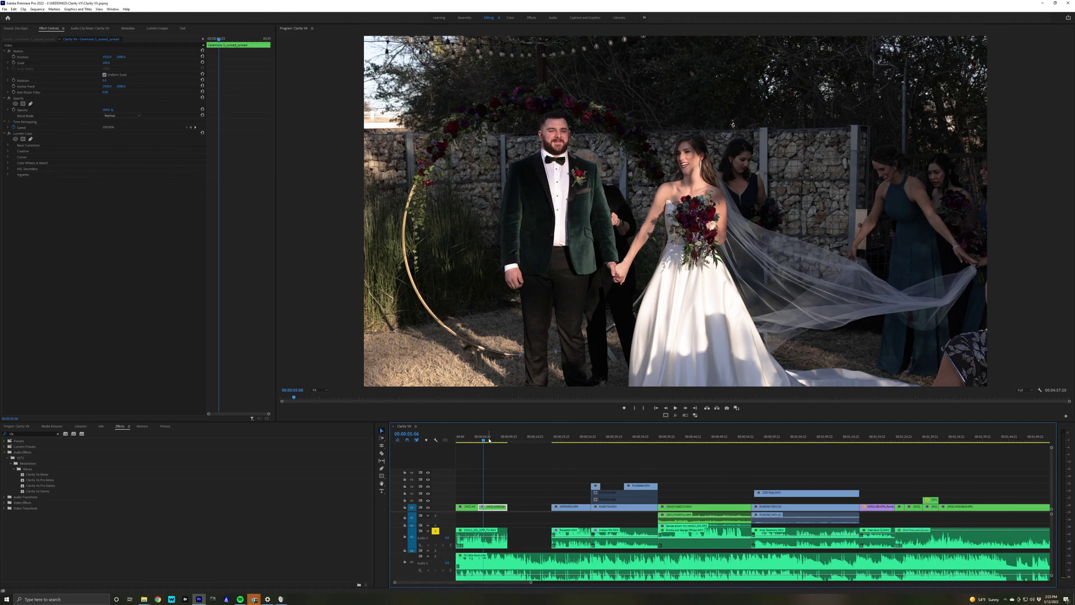
# Step: Play the ceremony from the couple close-up and open Clarity Vx Pro for the A3 clip
pyautogui.moveTo(491, 441)
pyautogui.mouseDown()
pyautogui.moveTo(460, 442)
pyautogui.moveTo(470, 449)
pyautogui.mouseUp()
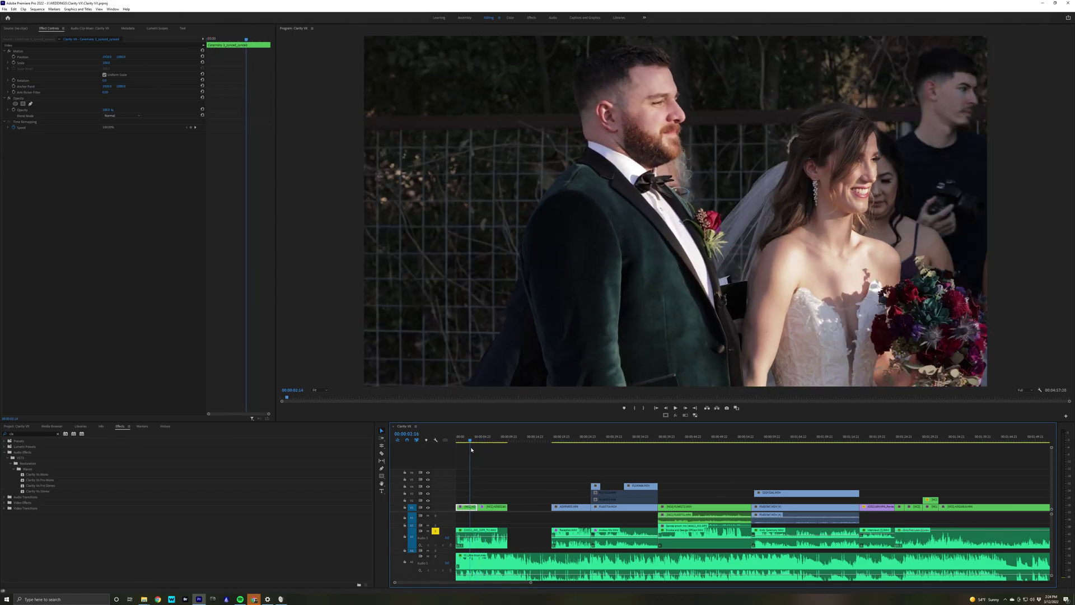
pyautogui.moveTo(470, 449)
pyautogui.mouseDown()
pyautogui.moveTo(482, 453)
pyautogui.moveTo(466, 451)
pyautogui.mouseUp()
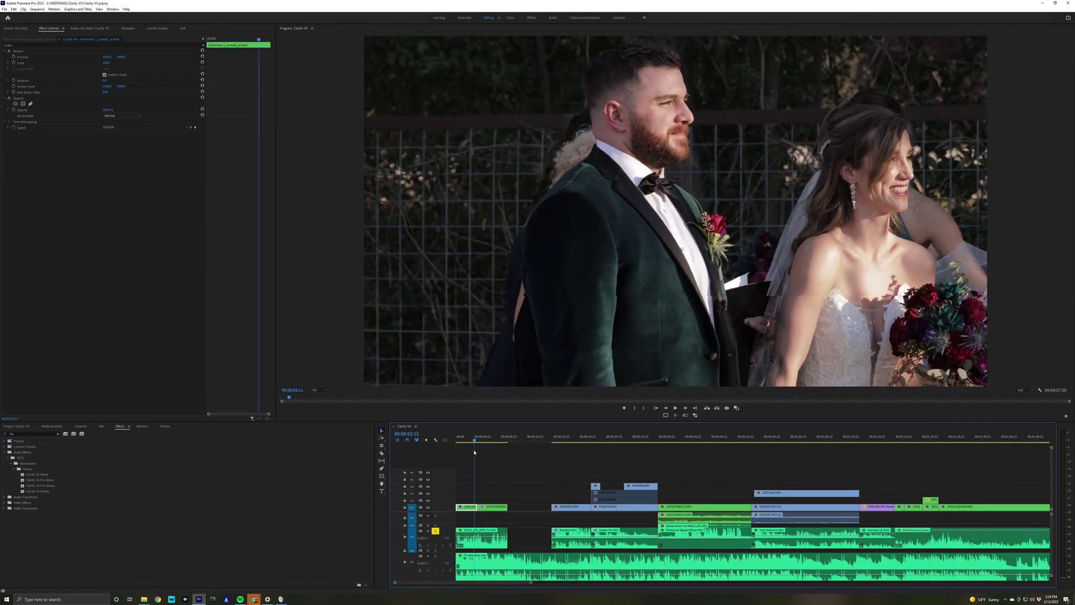
pyautogui.press('space')
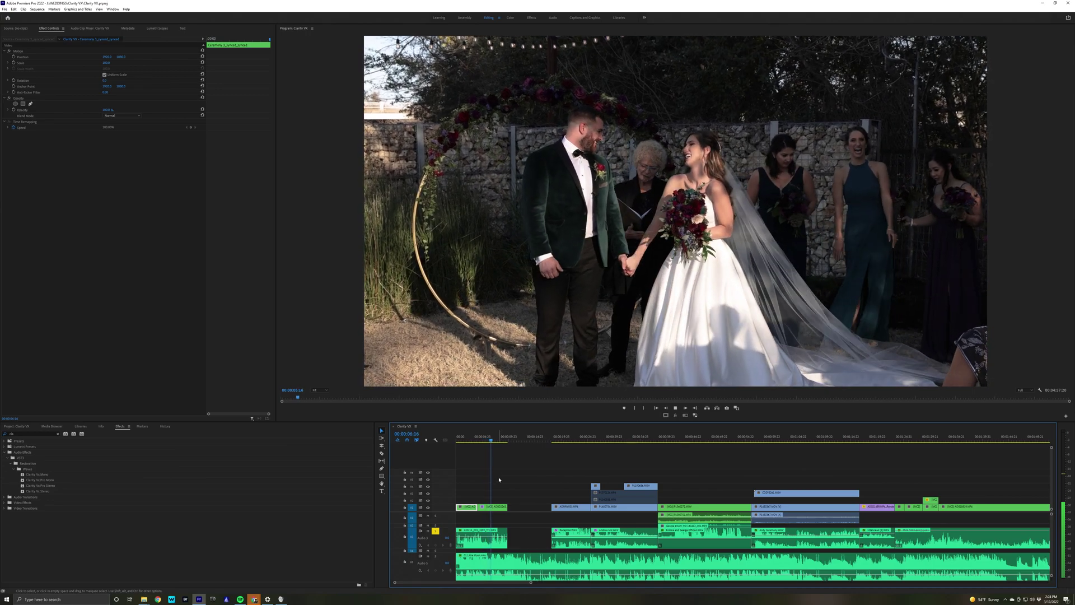
pyautogui.click(472, 534)
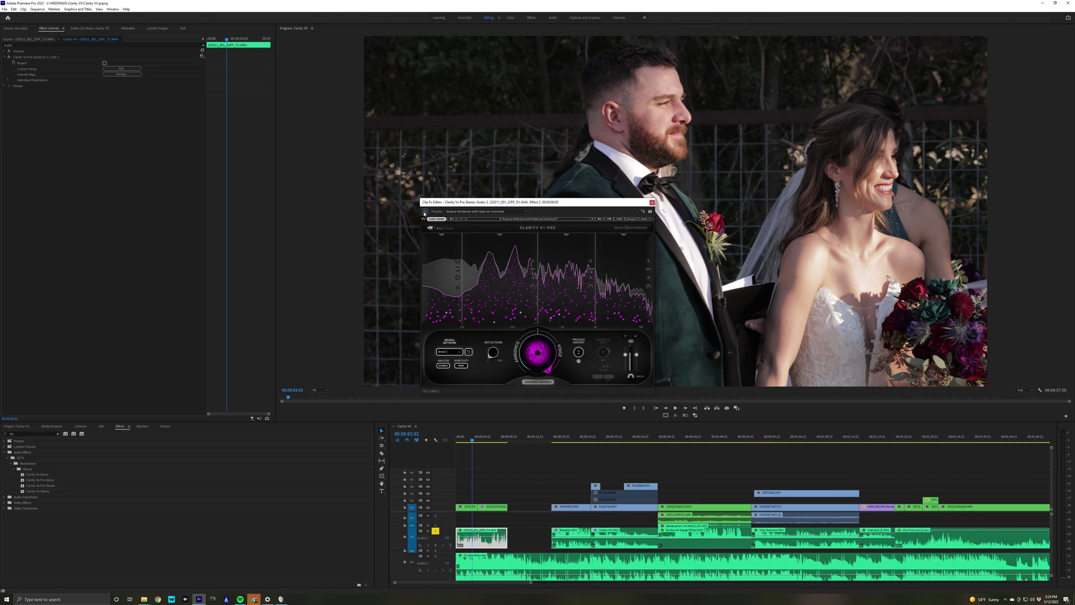
# Step: Move the plugin window off the video and play the ceremony from the sequence start
pyautogui.moveTo(483, 204); pyautogui.dragTo(207, 208)
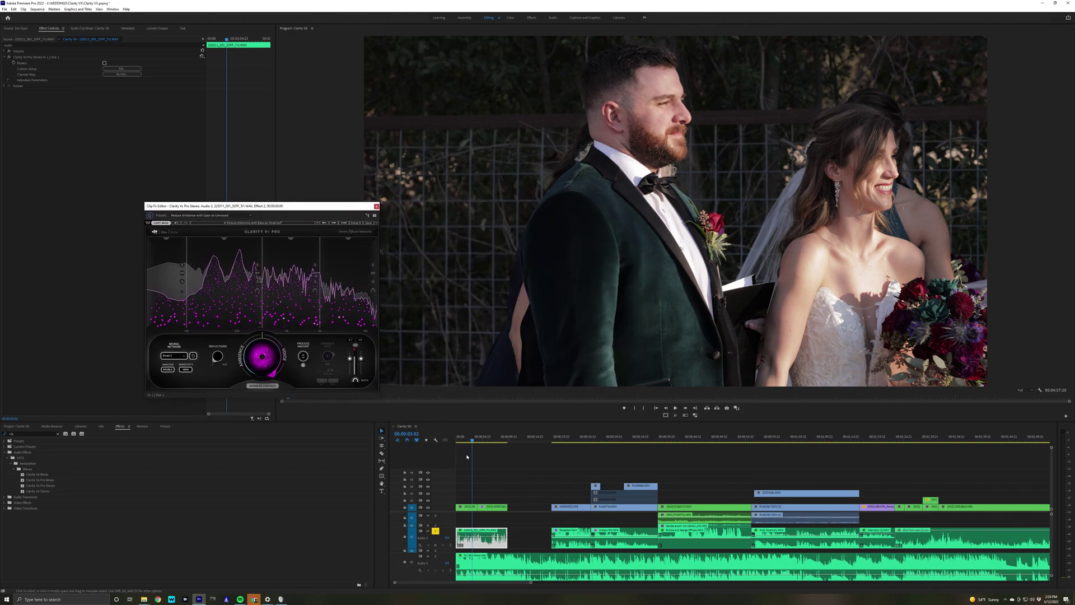
pyautogui.moveTo(473, 441); pyautogui.dragTo(458, 441)
pyautogui.press('space')
pyautogui.click(497, 477)
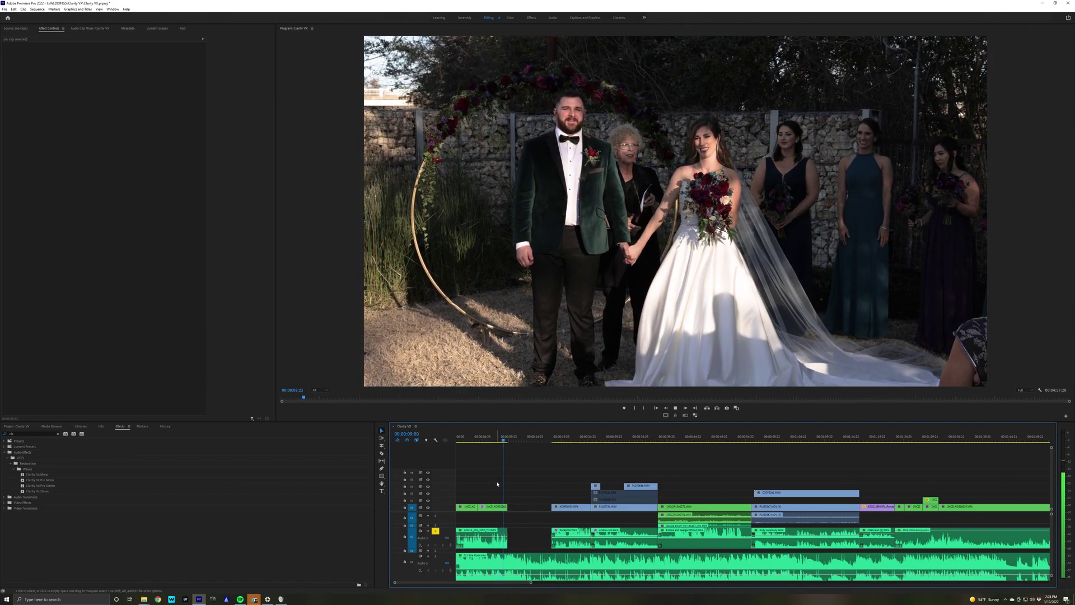
pyautogui.press('space')
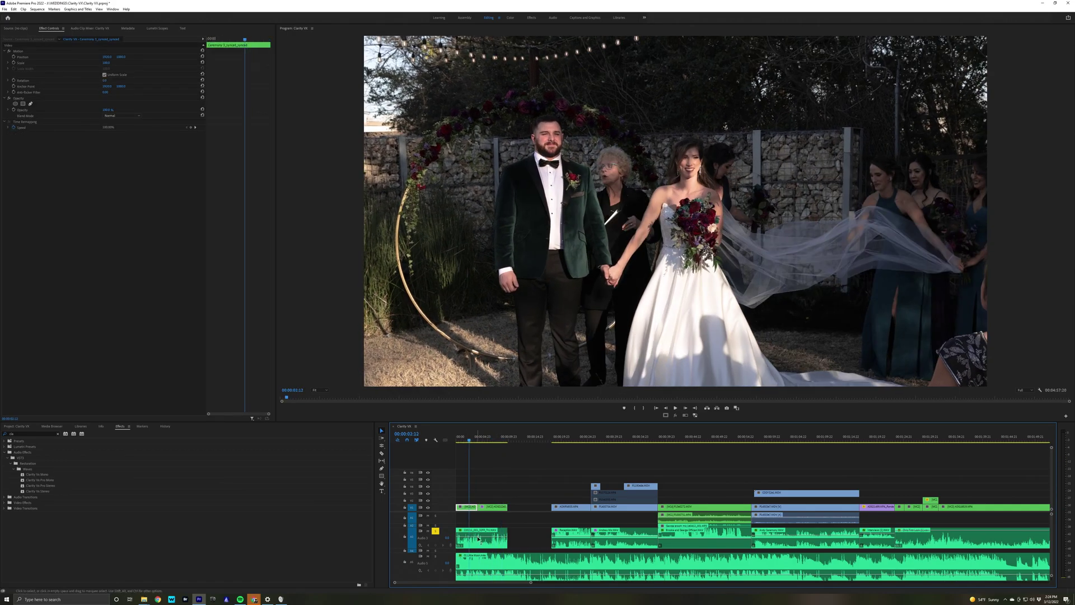
# Step: Reopen Clarity Vx Pro on the A3 clip and compare bypassed versus processed audio, leaving it on
pyautogui.click(482, 547)
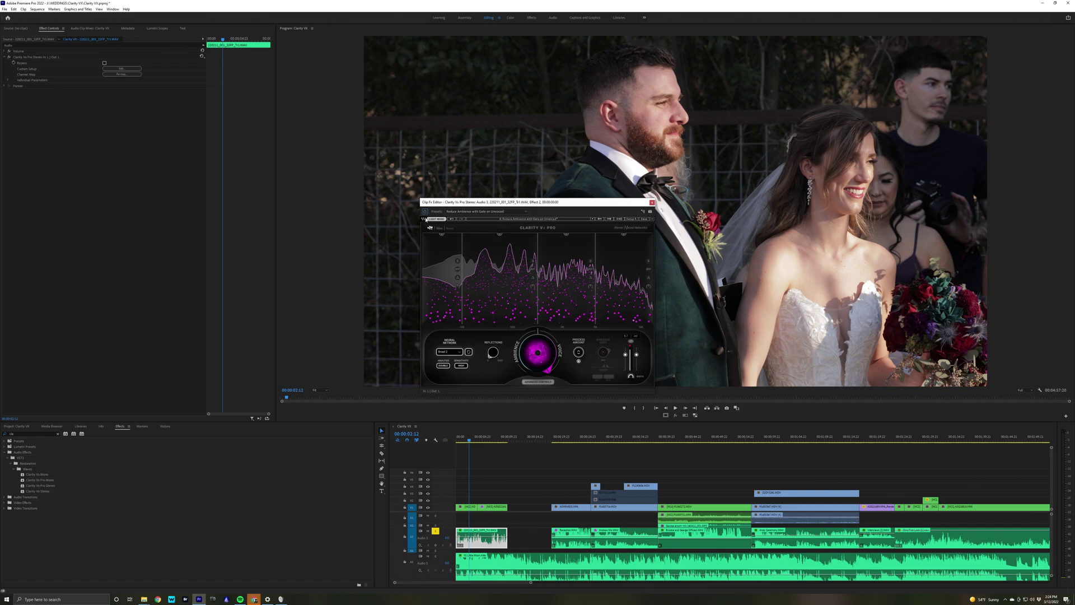
pyautogui.press('space')
pyautogui.click(425, 212)
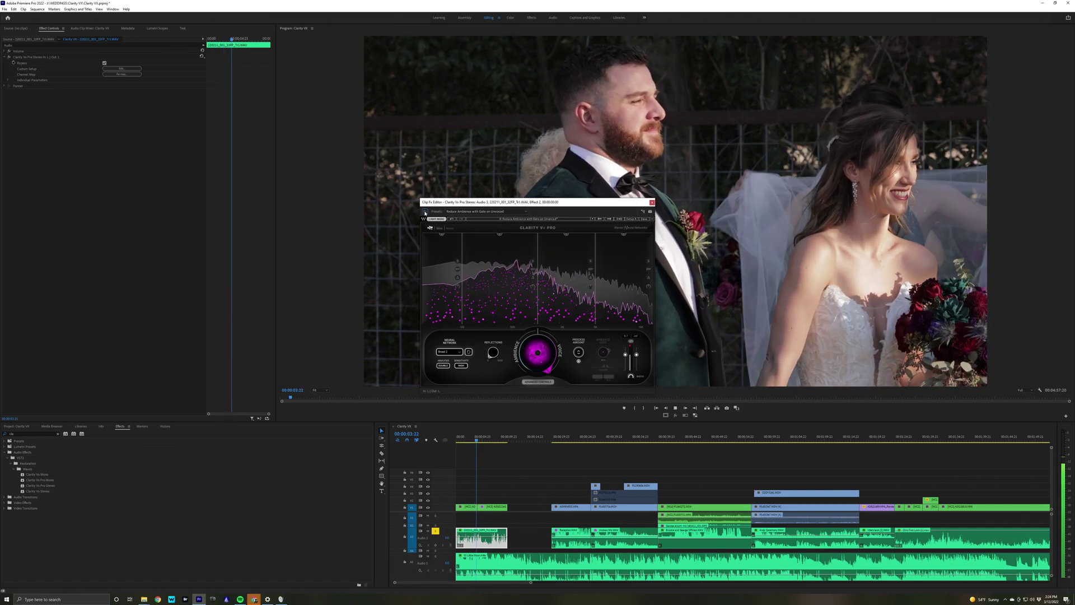
pyautogui.click(425, 212)
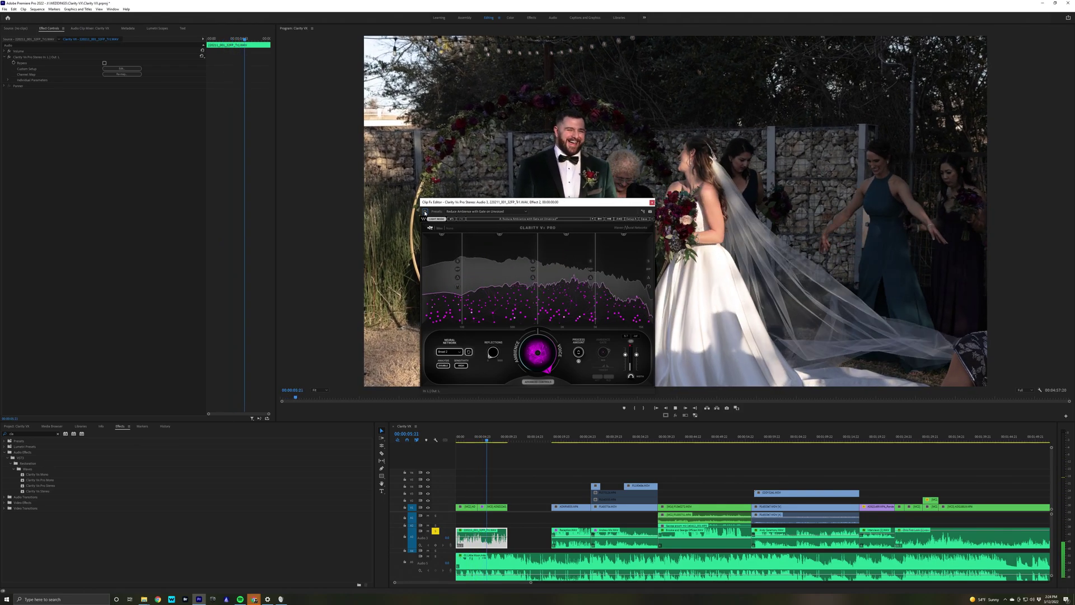
pyautogui.click(425, 212)
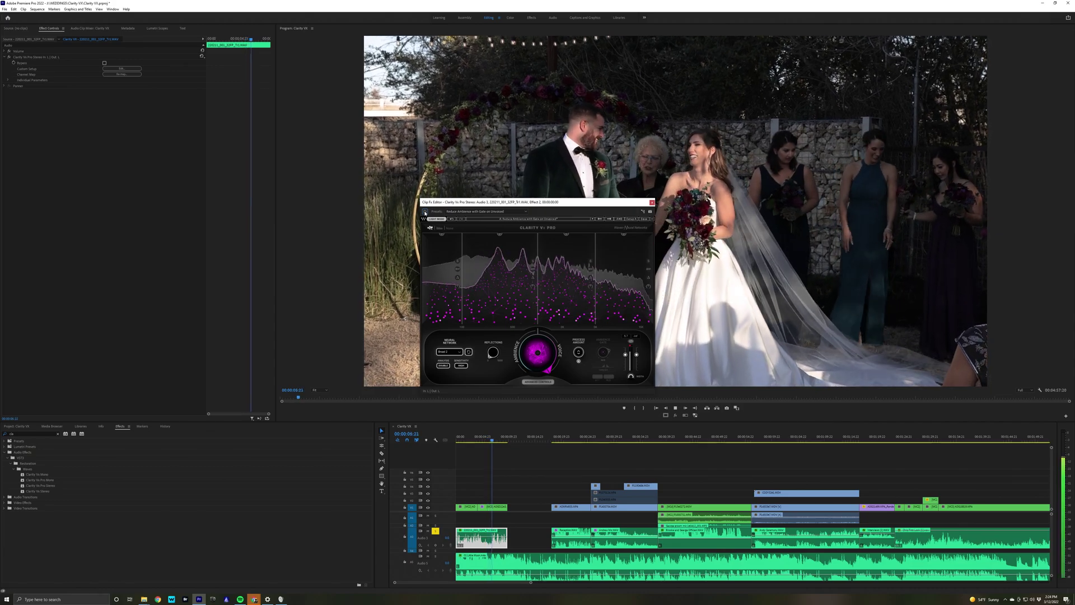
pyautogui.click(425, 212)
pyautogui.press('space')
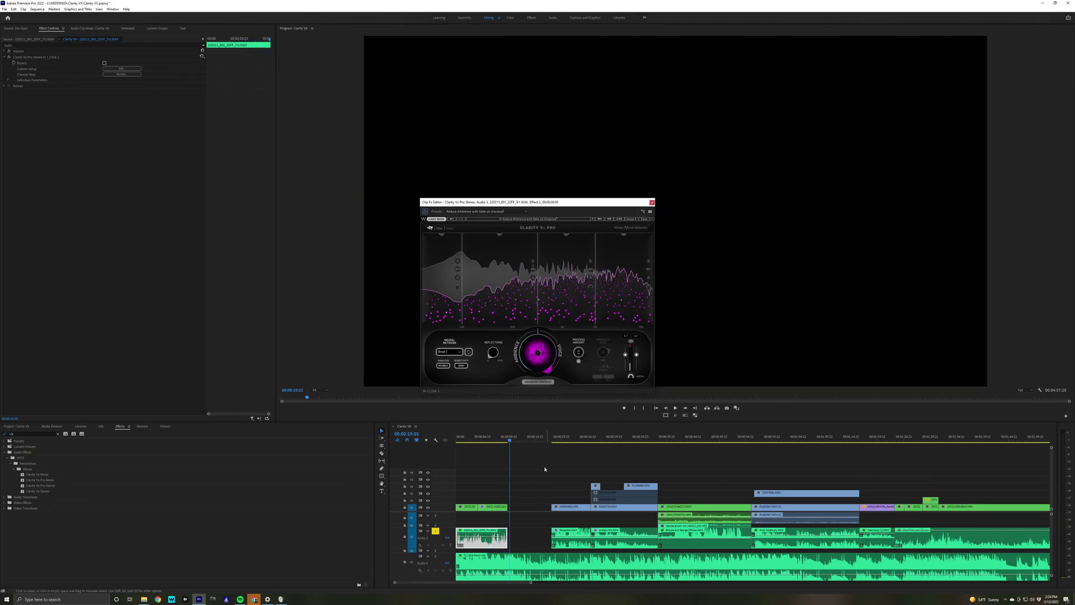
# Step: Rewind near the clip start, move the plugin window lower left, and play the cleaned audio
pyautogui.click(485, 439)
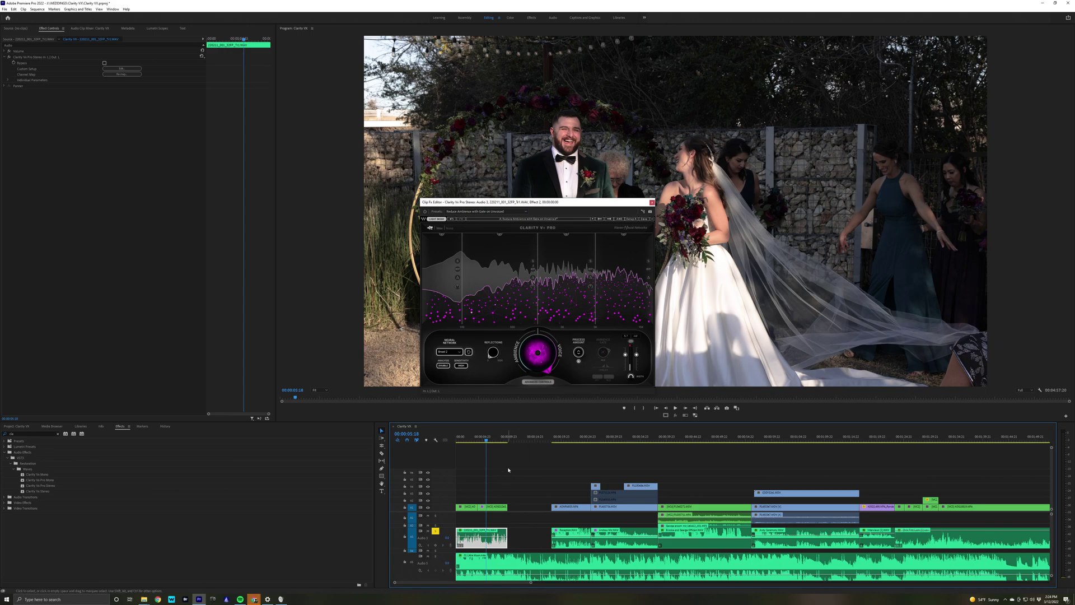
pyautogui.click(476, 439)
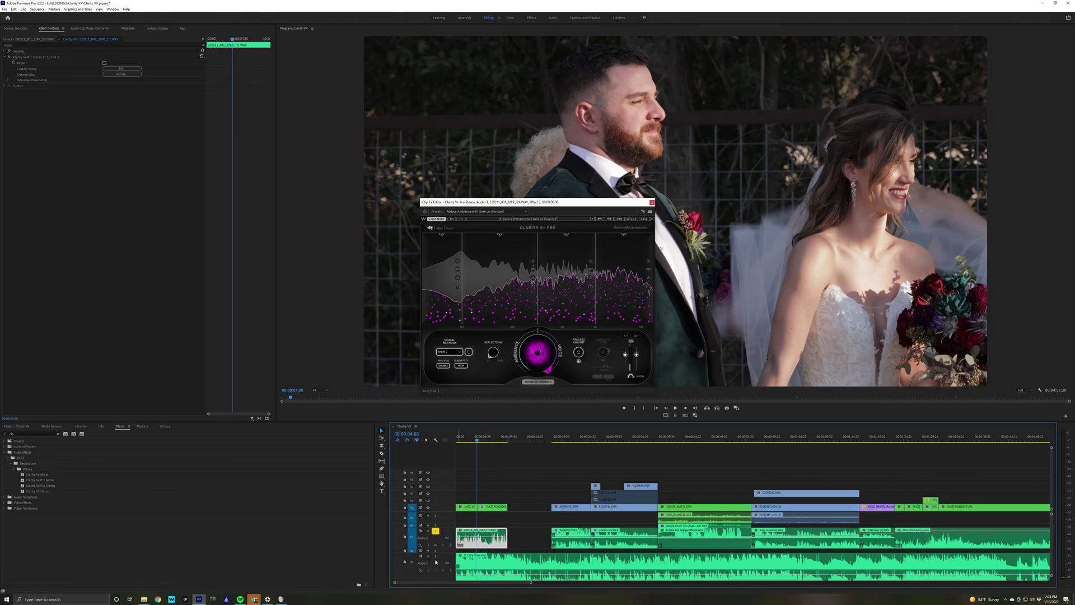
pyautogui.click(465, 439)
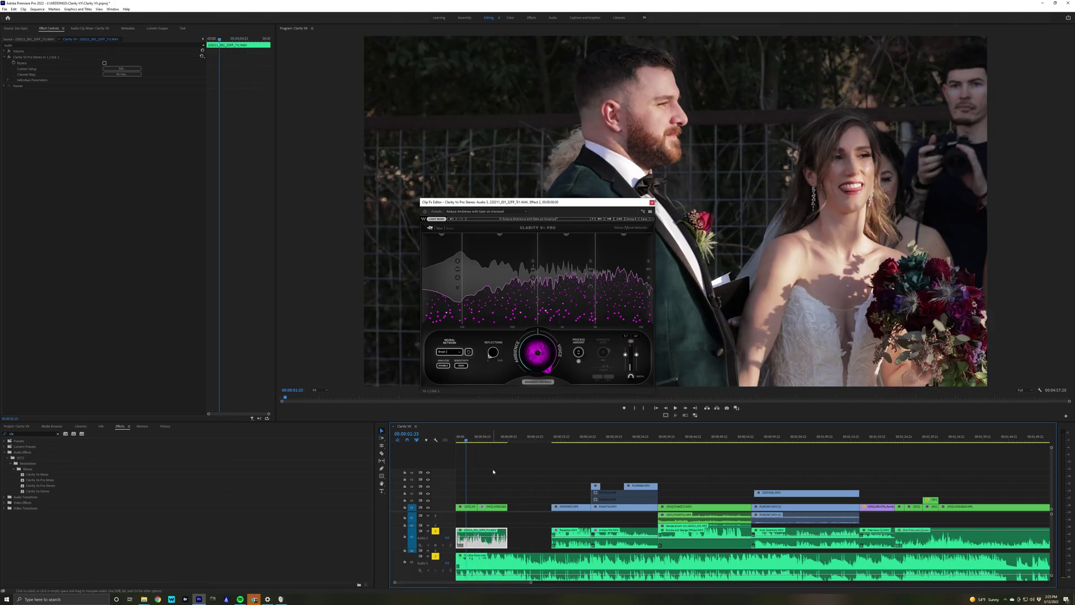
pyautogui.moveTo(581, 206); pyautogui.dragTo(271, 236)
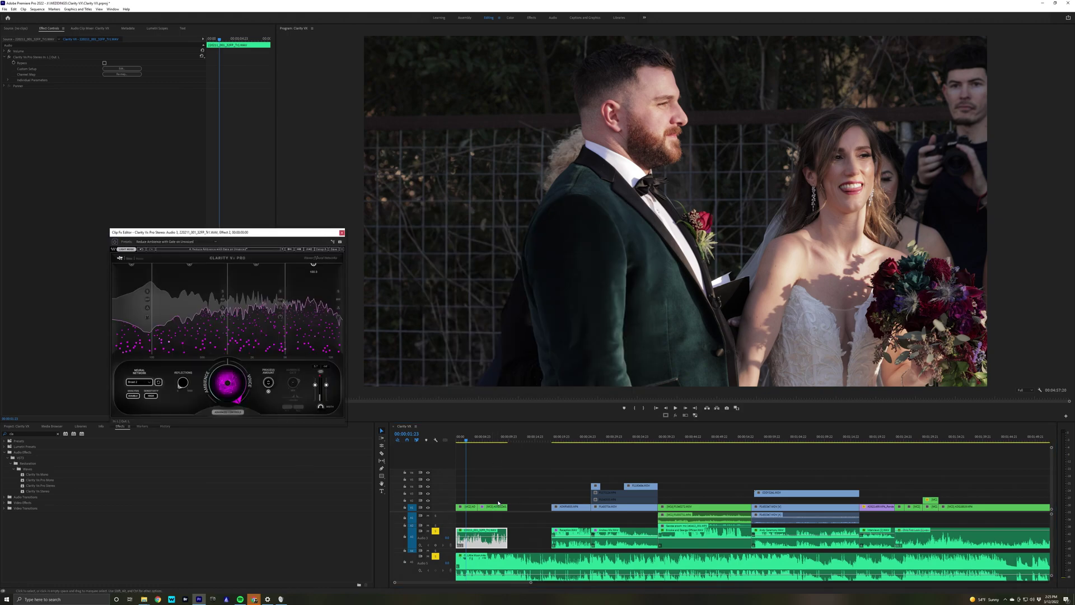
pyautogui.press('space')
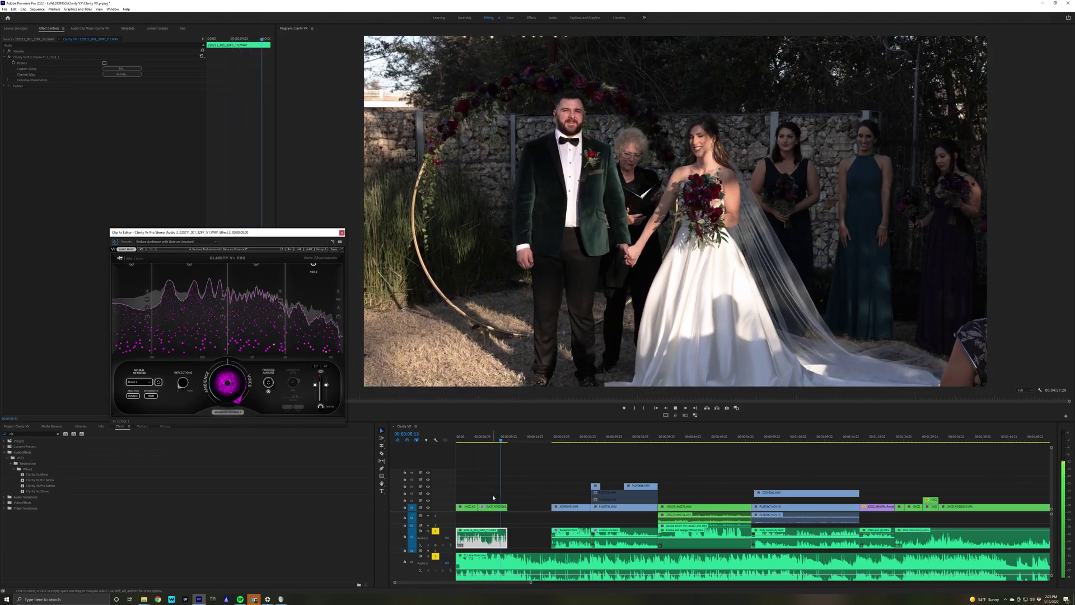
pyautogui.click(499, 441)
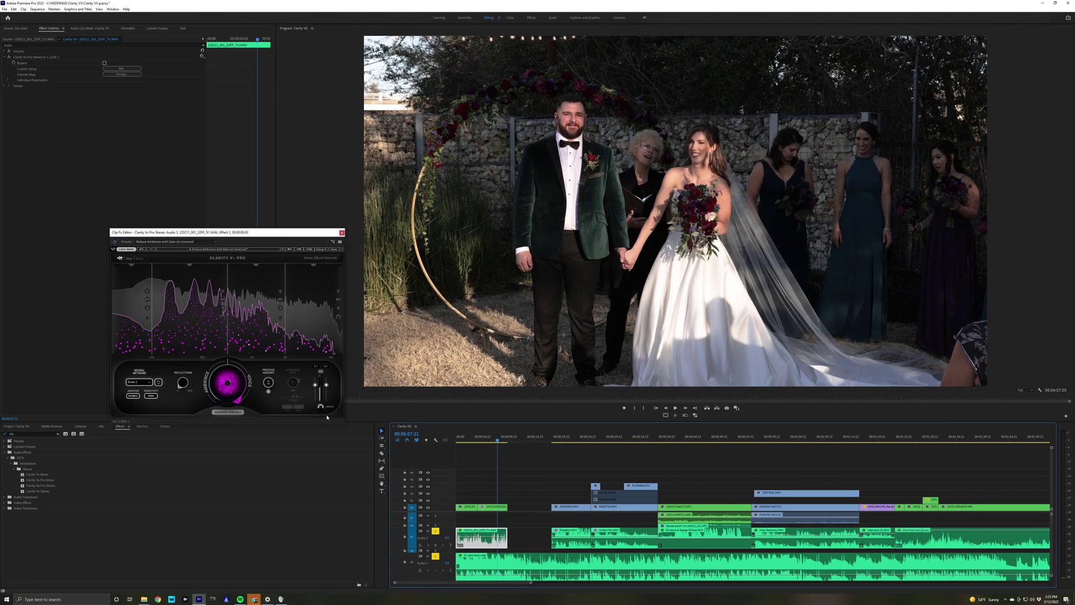
# Step: Open Clarity Vx Pro Stereo on the Reception.WAV toast audio and move its window aside
pyautogui.click(566, 442)
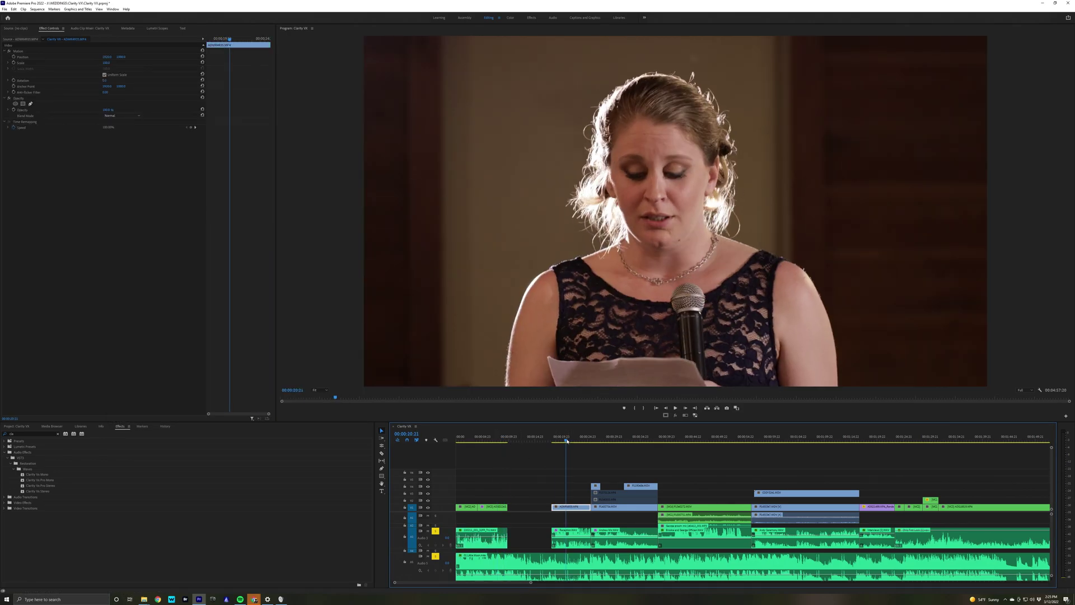
pyautogui.click(584, 537)
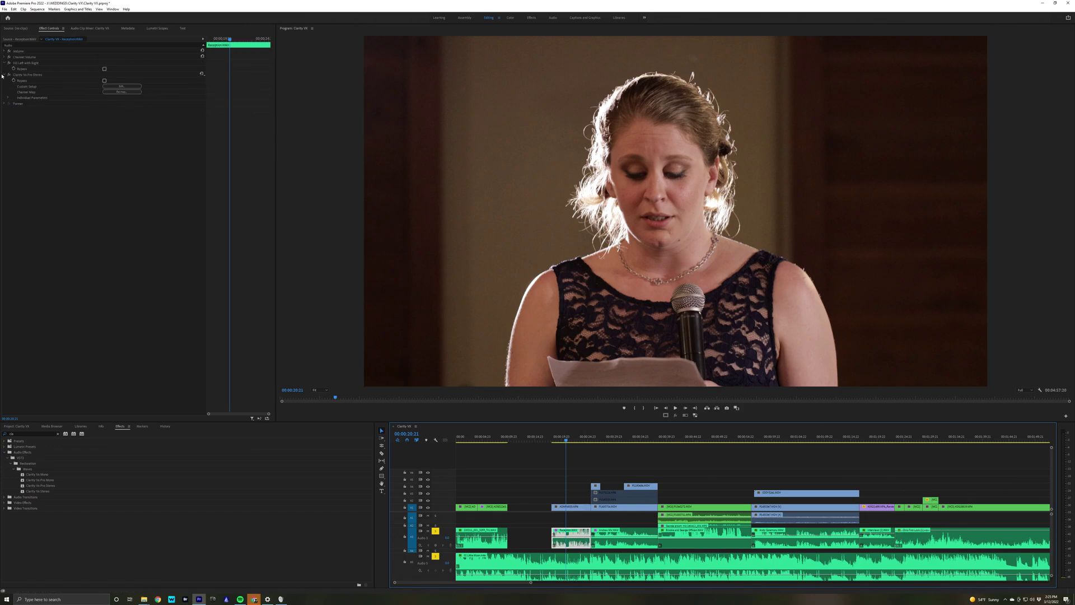
pyautogui.click(39, 75)
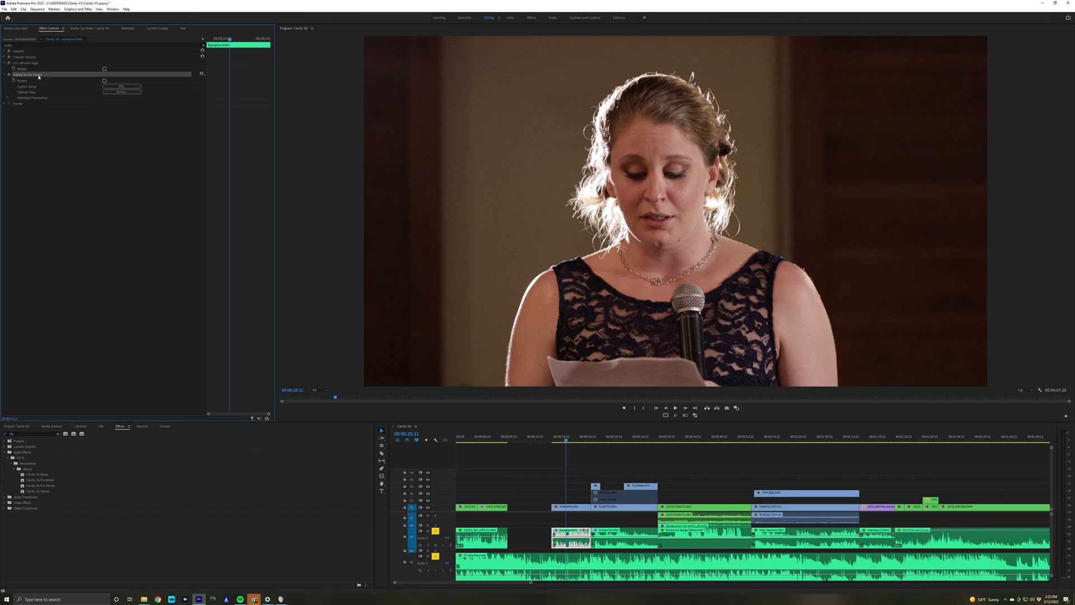
pyautogui.click(109, 87)
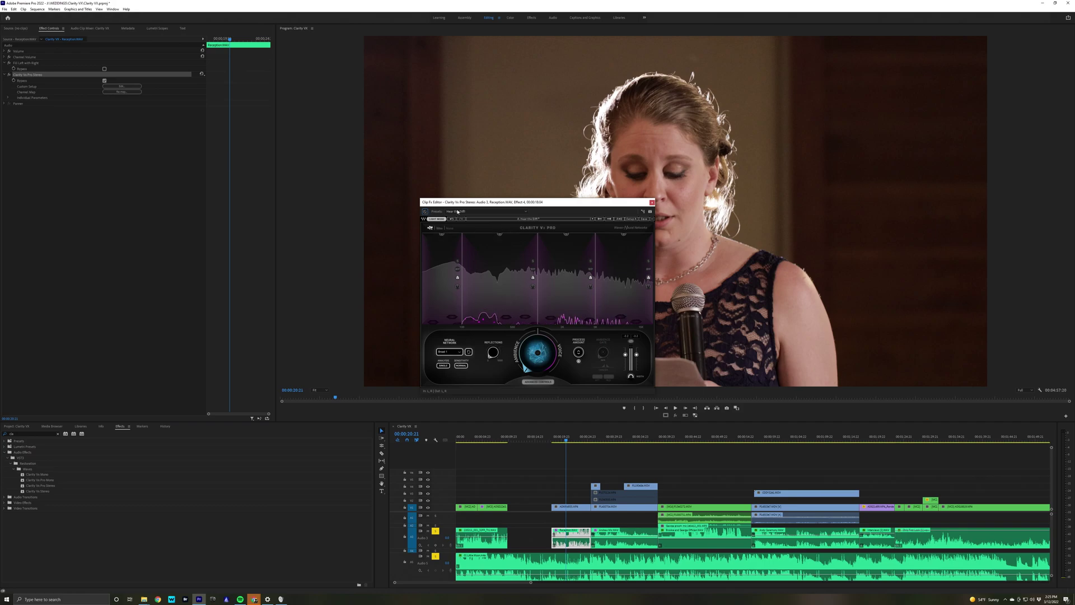
pyautogui.moveTo(492, 205); pyautogui.dragTo(277, 216)
# Step: Play the reception speech from 00:00:19:08 with Clarity Vx Pro processing re-enabled
pyautogui.press('space')
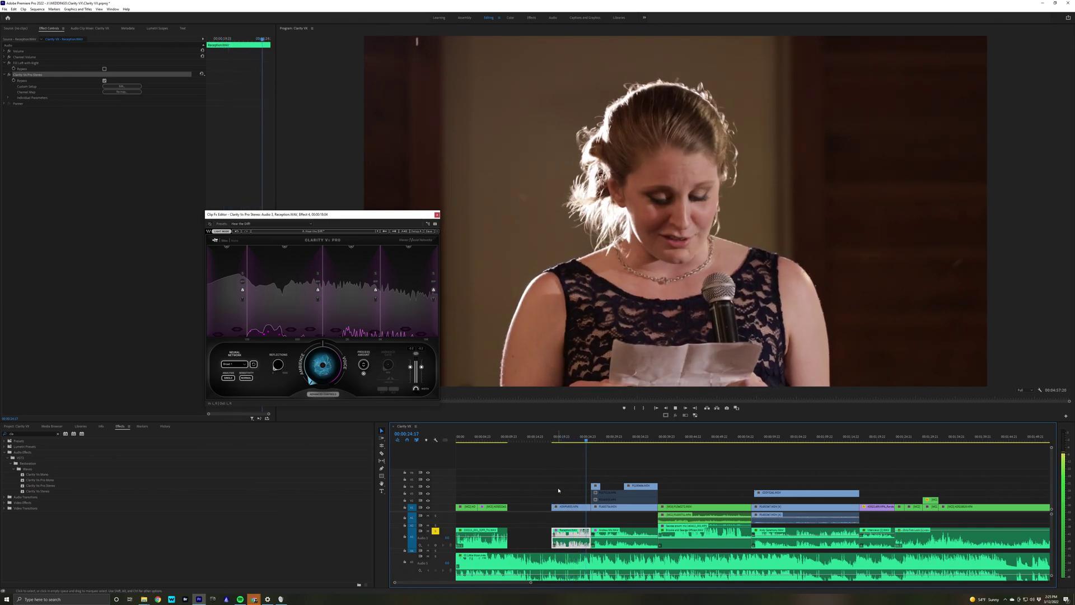
pyautogui.click(572, 440)
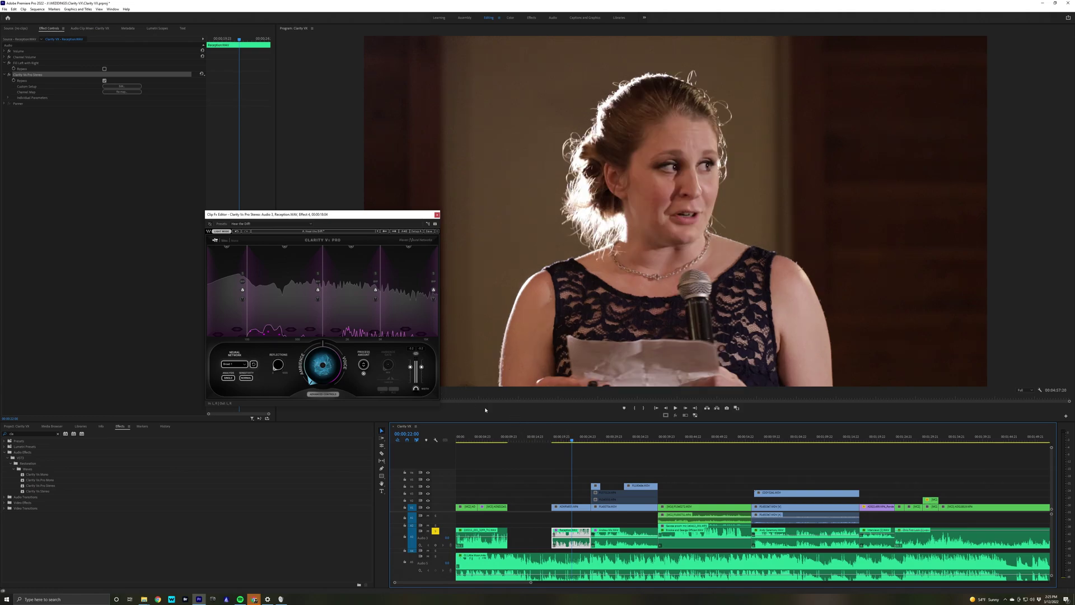
pyautogui.click(559, 440)
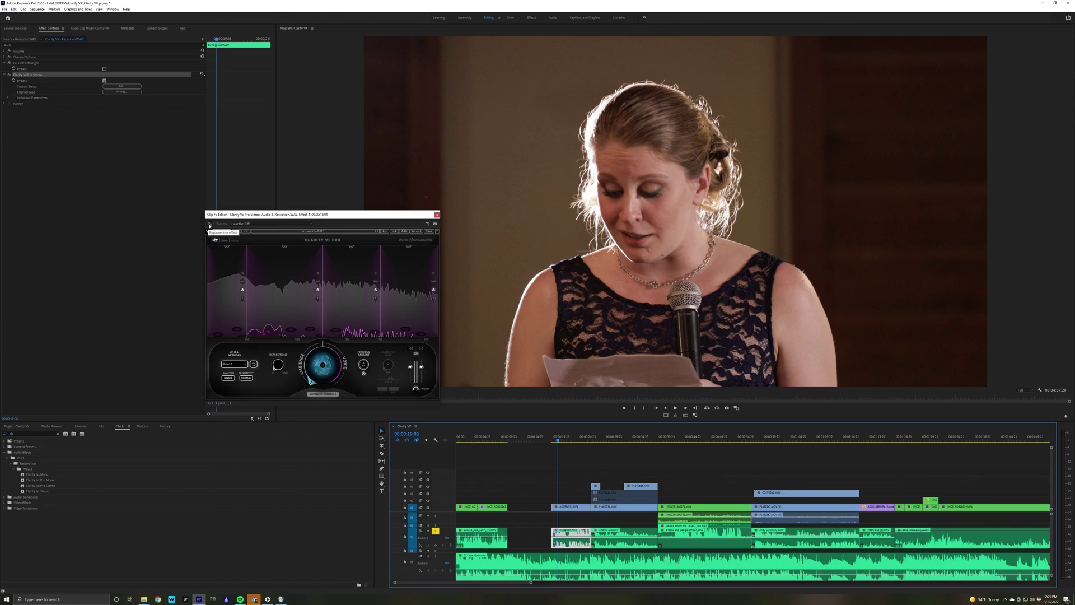
pyautogui.click(209, 225)
pyautogui.click(558, 442)
pyautogui.press('space')
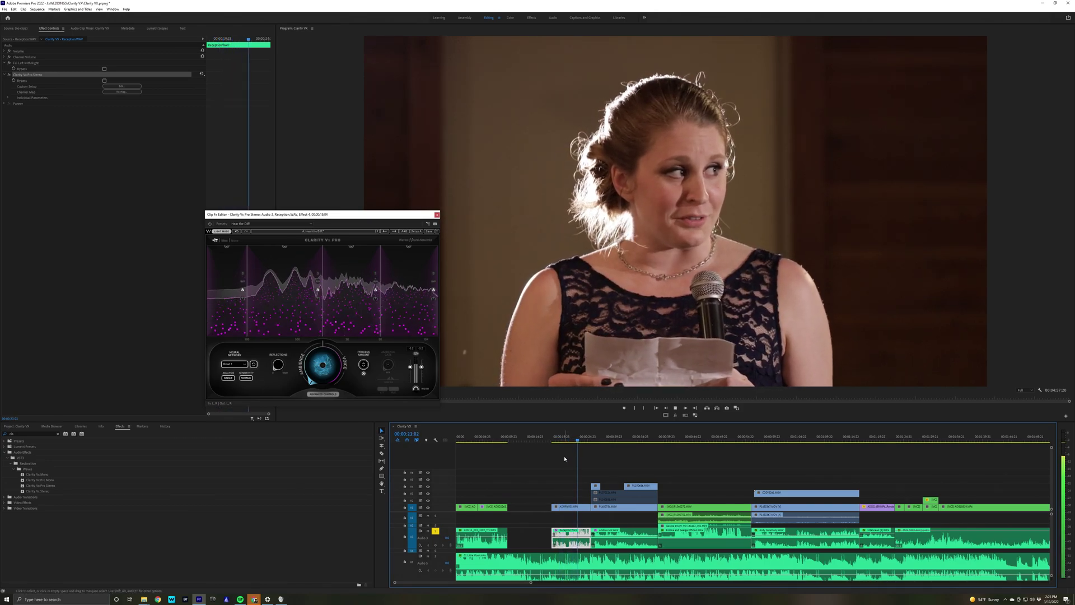
pyautogui.press('space')
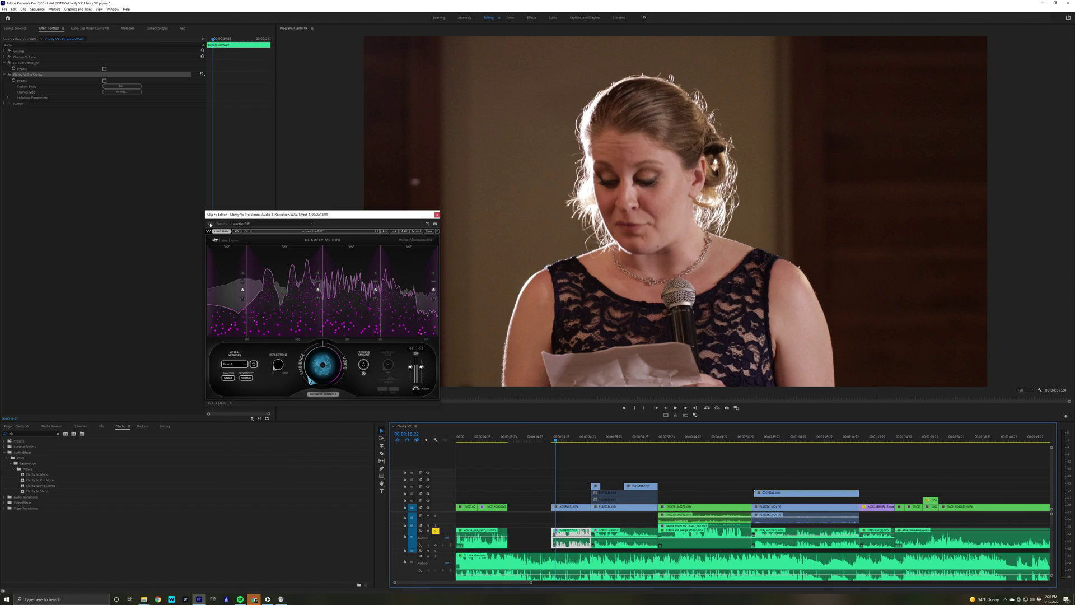
# Step: Replay the speech toggling Bypass to compare, then close the editor for the ceremony clip
pyautogui.press('space')
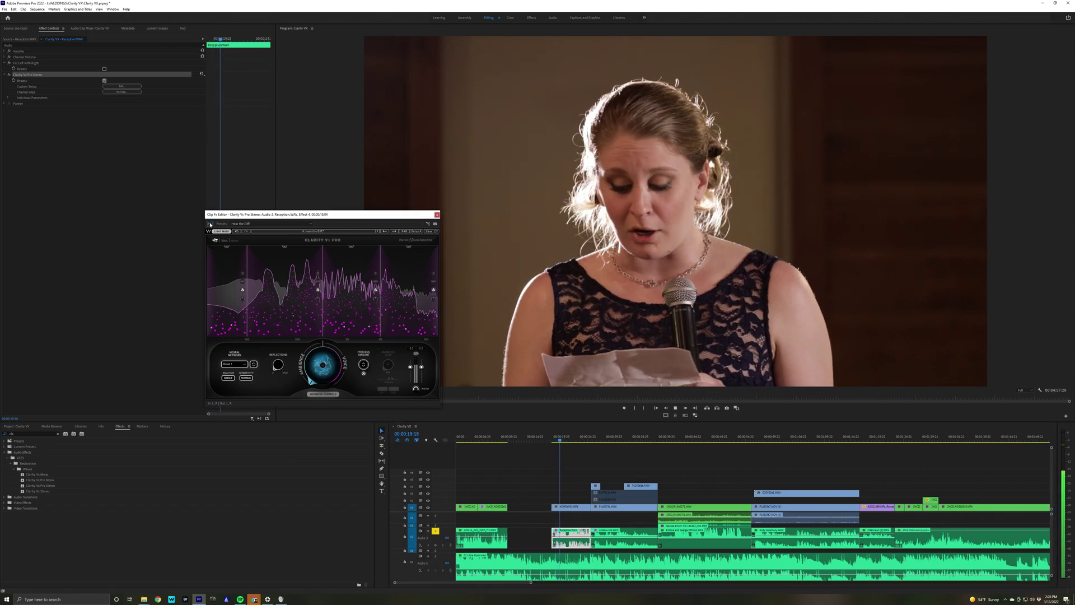
pyautogui.click(210, 224)
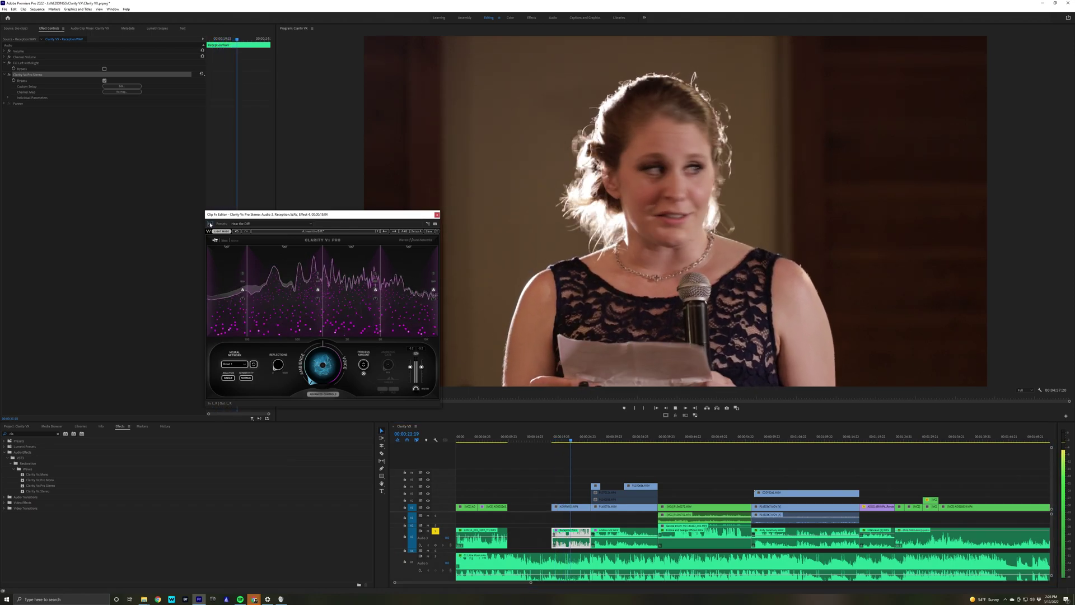
pyautogui.click(210, 224)
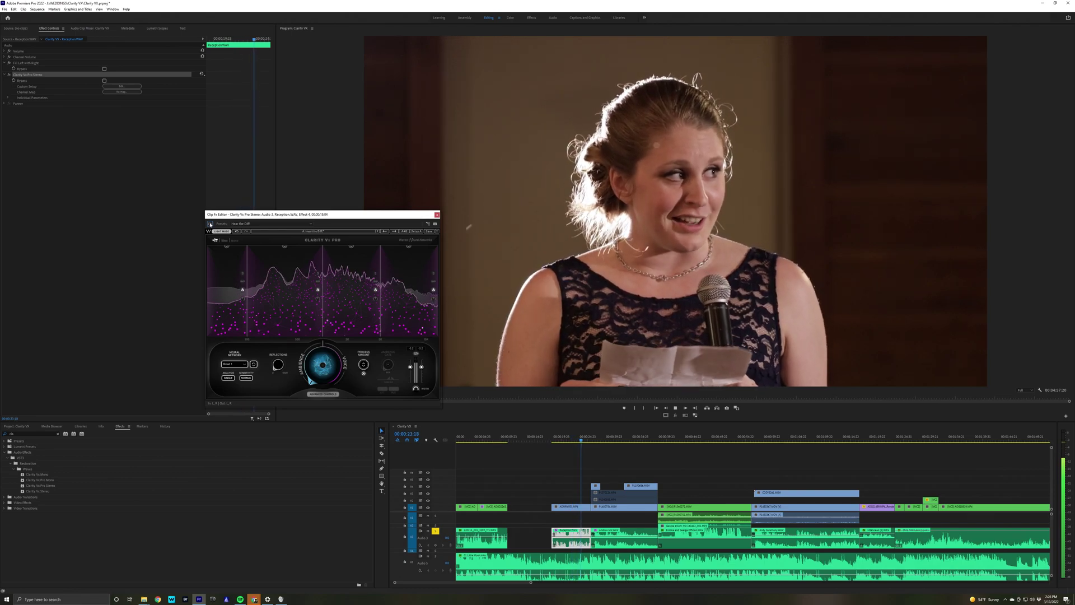
pyautogui.press('space')
pyautogui.press('Down')
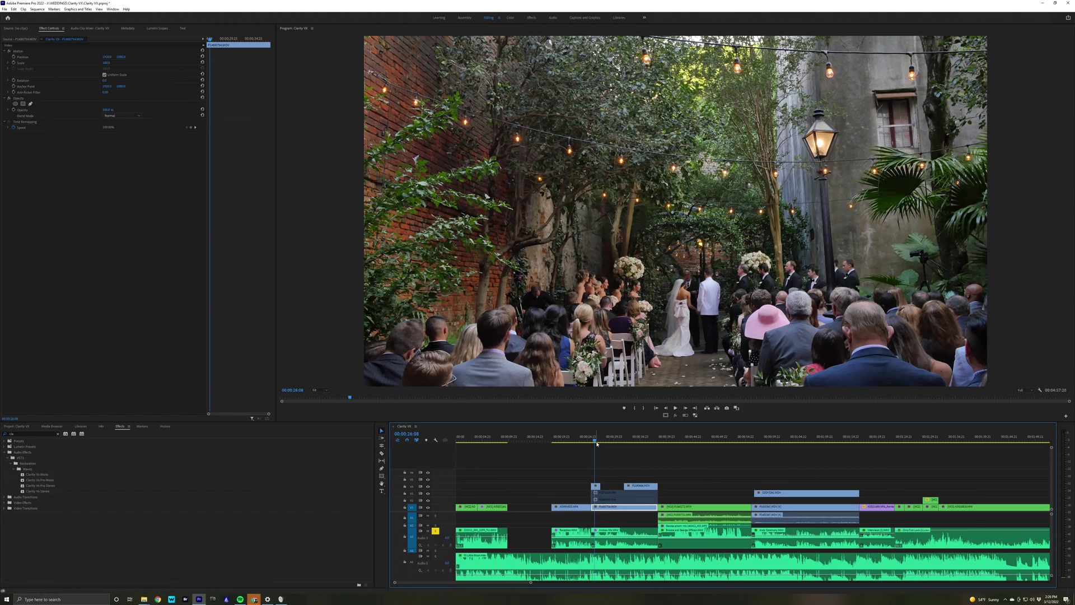
# Step: Open Clarity Vx Pro on the ceremony mic audio near 00:00:26 and listen from the clip start
pyautogui.click(597, 441)
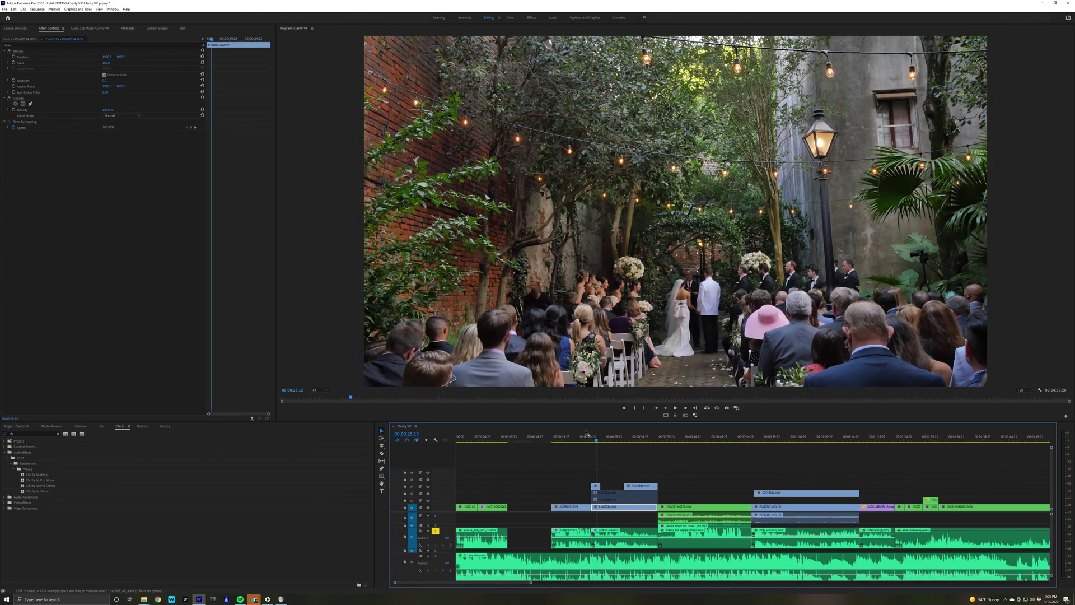
pyautogui.press('space')
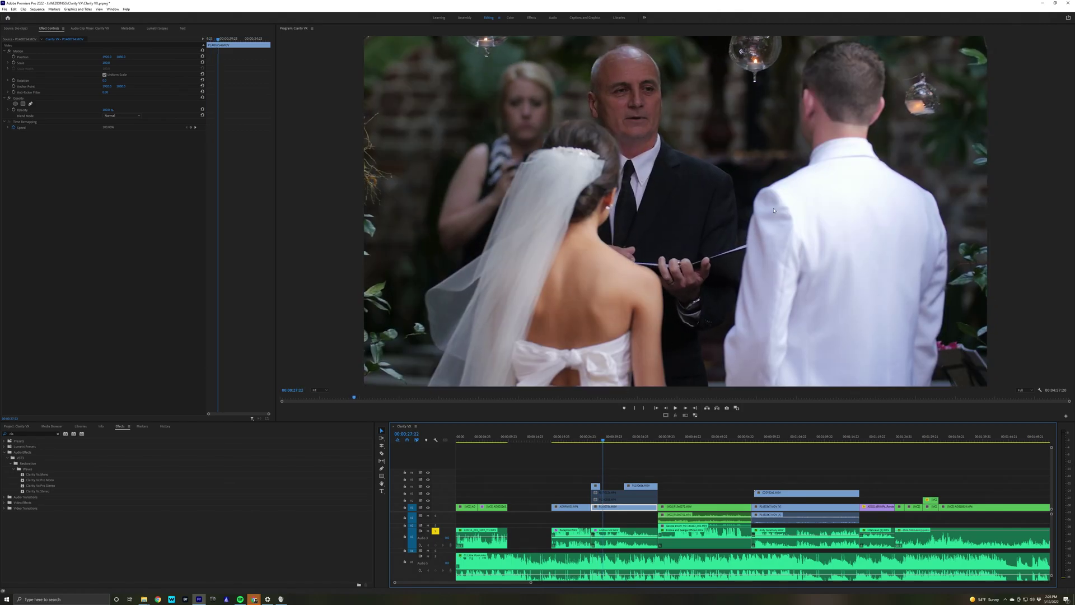
pyautogui.click(595, 440)
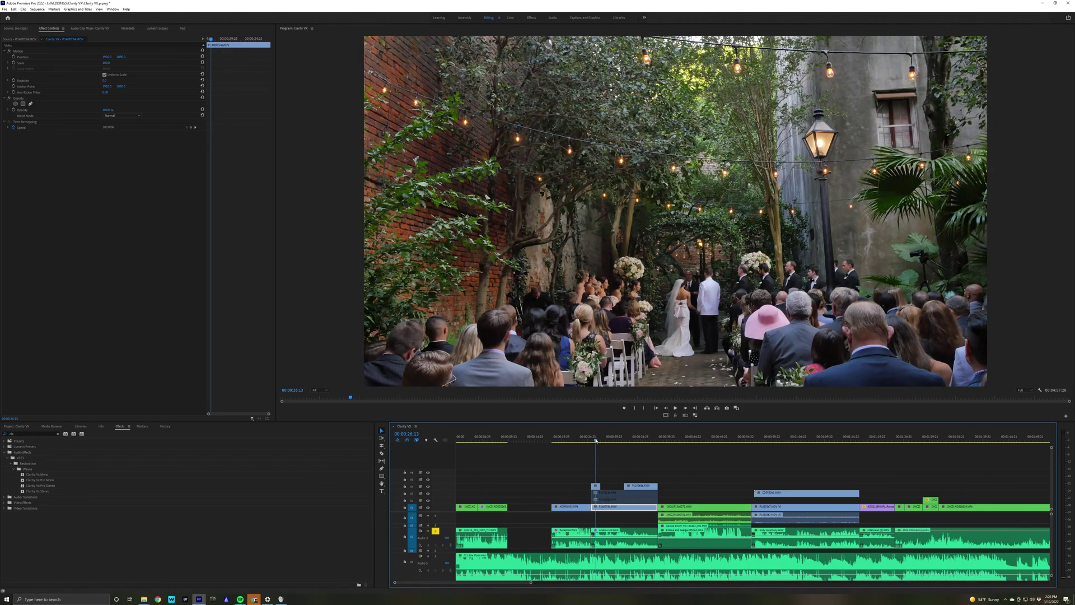
pyautogui.click(606, 542)
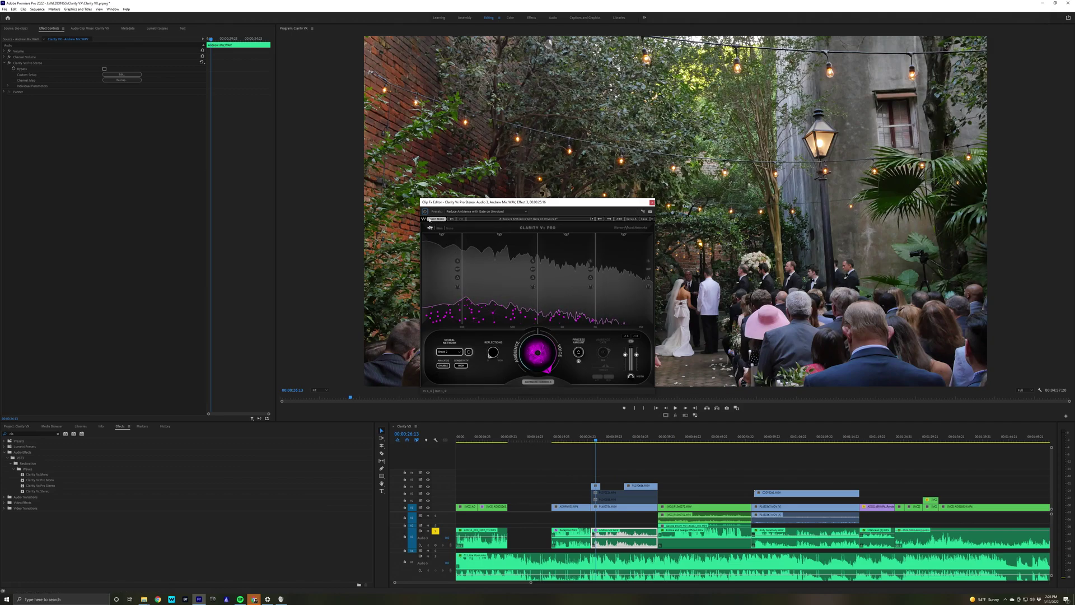
pyautogui.press('space')
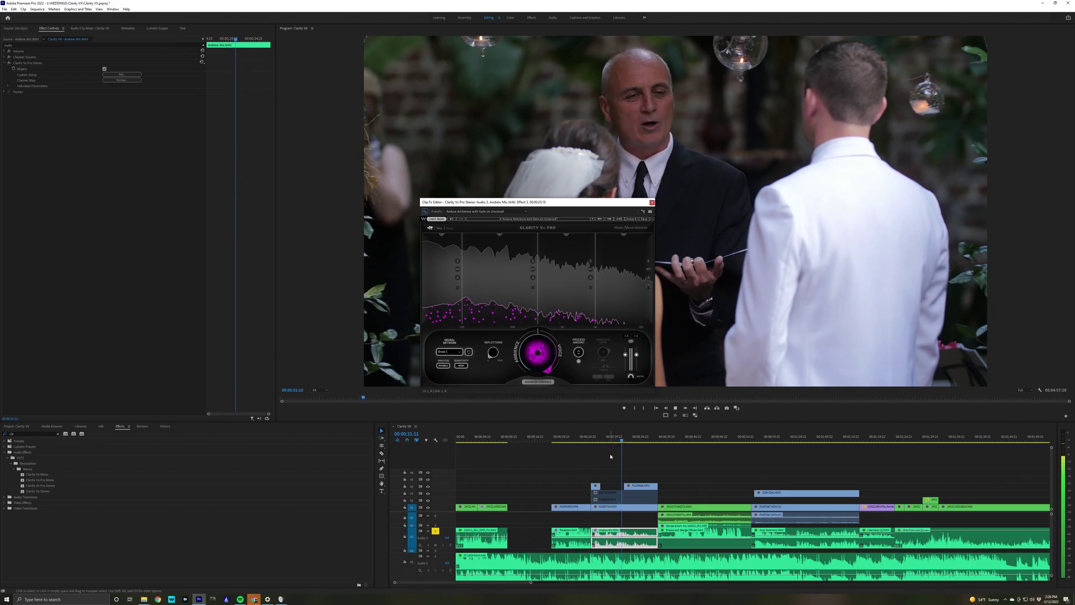
pyautogui.press('space')
pyautogui.press('Up')
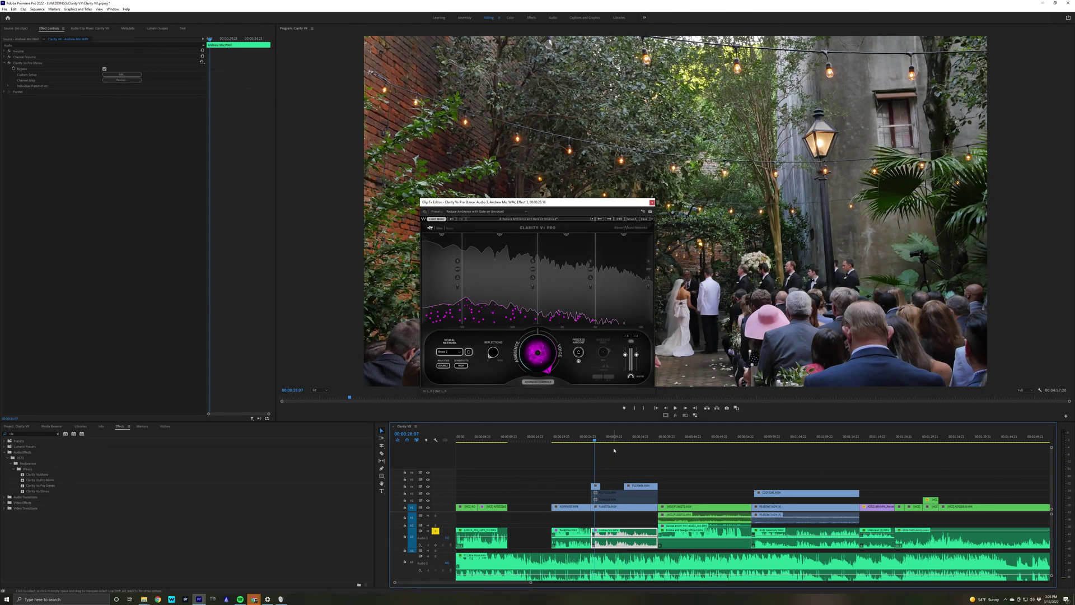
# Step: Re-enable the plugin and turn the Ambience/Voice knob toward voice, about 72.8
pyautogui.click(425, 212)
pyautogui.press('space')
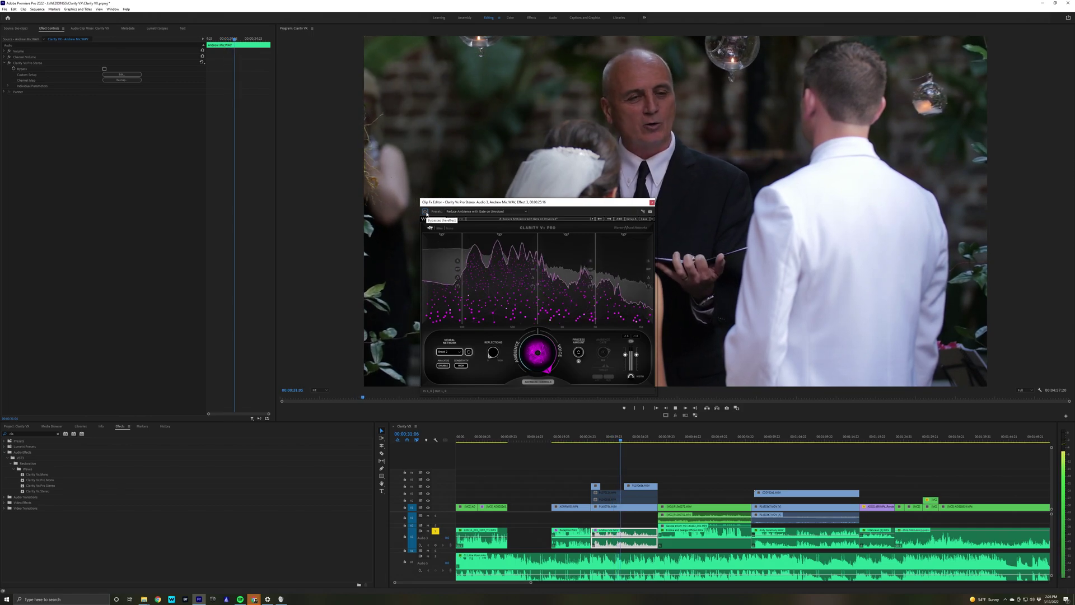
pyautogui.press('space')
pyautogui.click(625, 527)
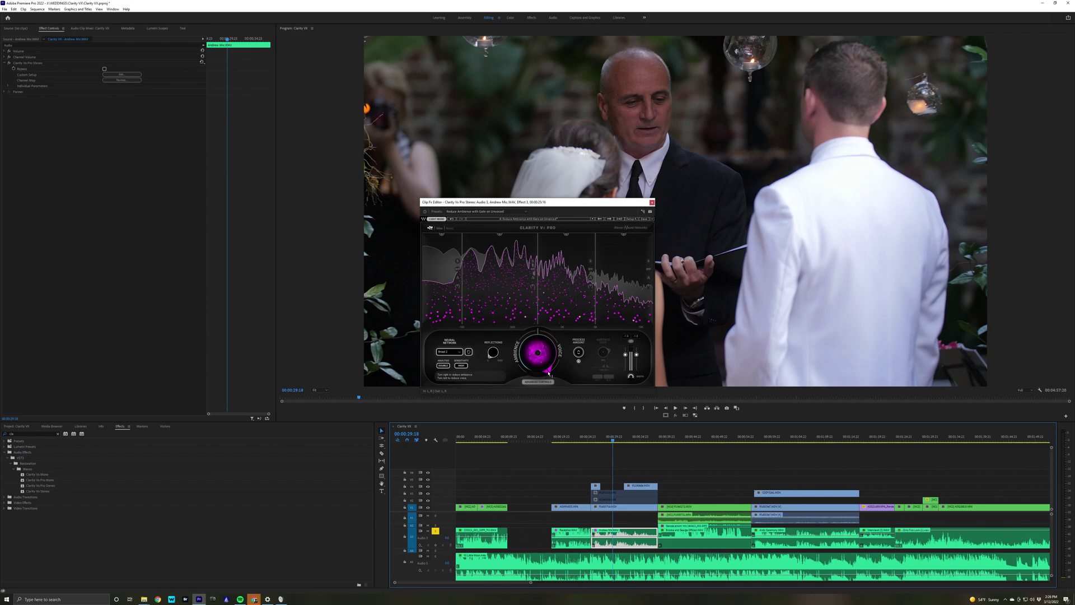
pyautogui.moveTo(549, 373); pyautogui.dragTo(550, 364)
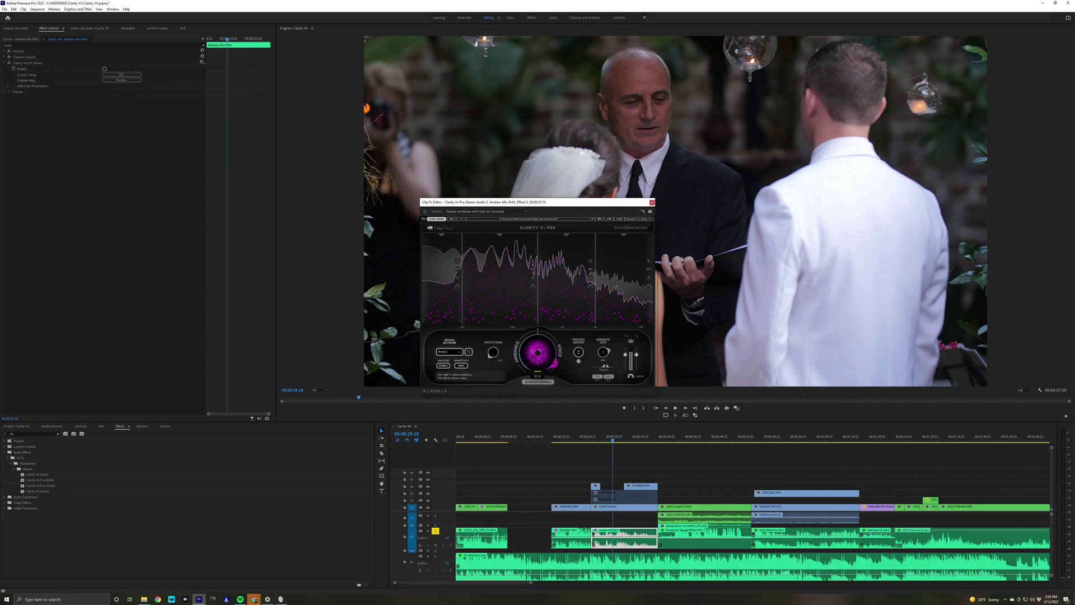
pyautogui.click(592, 440)
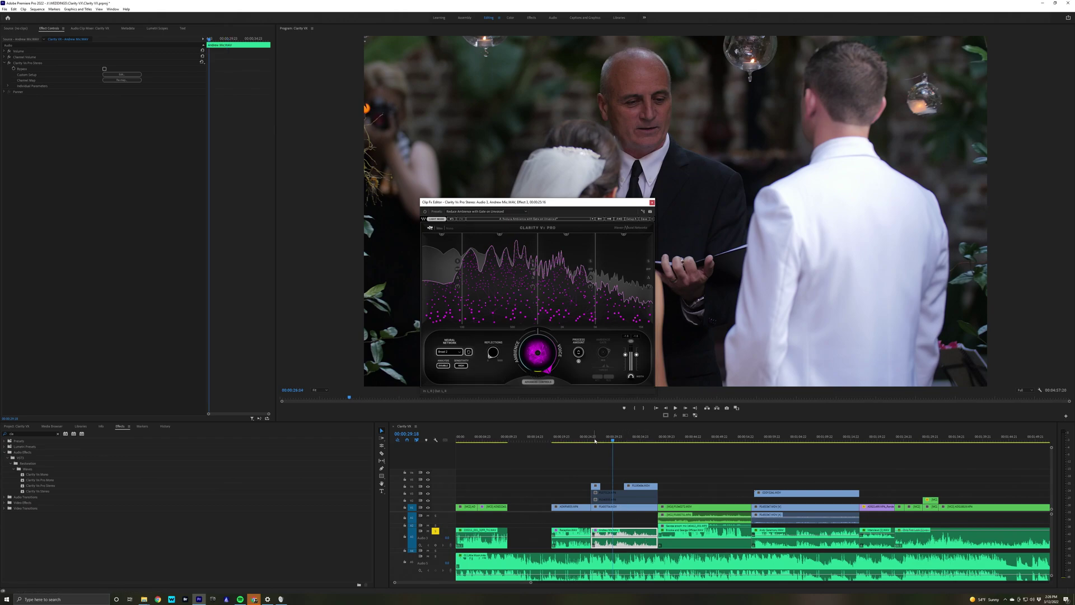
pyautogui.press('space')
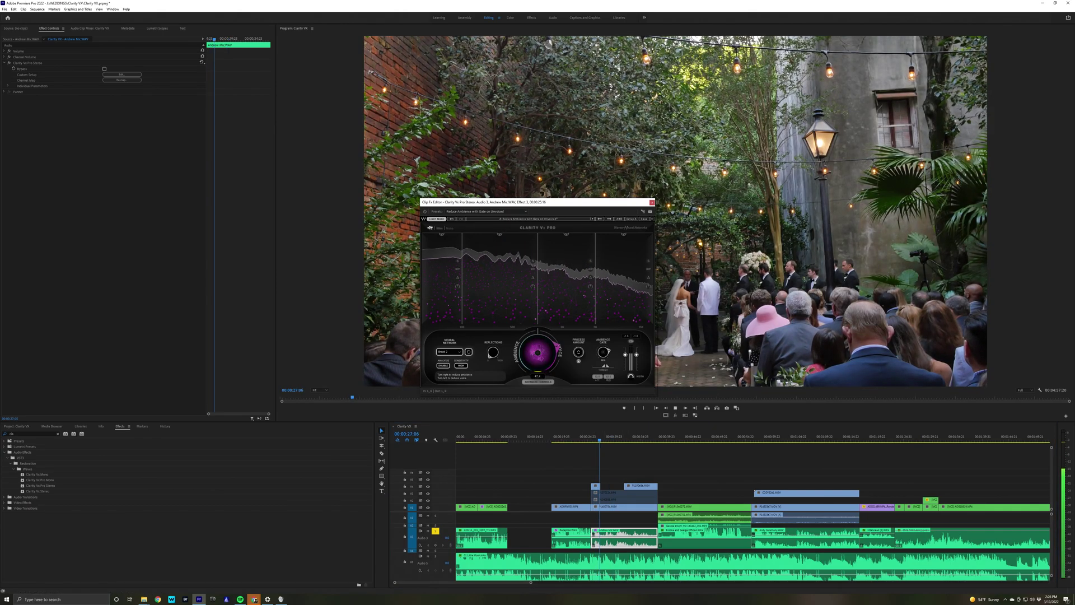
# Step: Try the balance at -72.8 toward ambience, then set it back toward voice at 81.6
pyautogui.moveTo(549, 372); pyautogui.dragTo(521, 370)
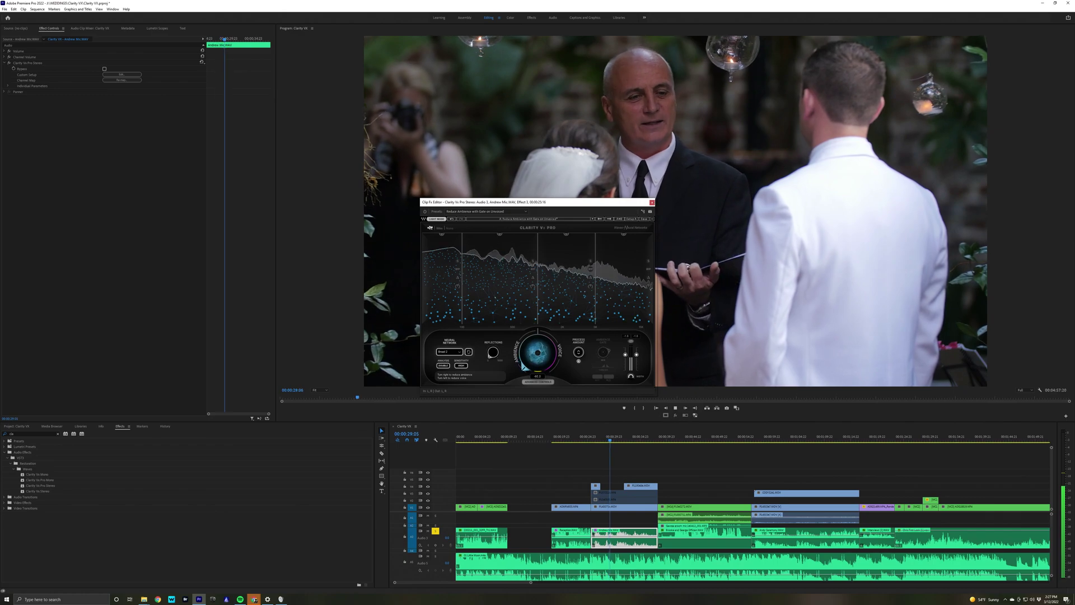
pyautogui.press('space')
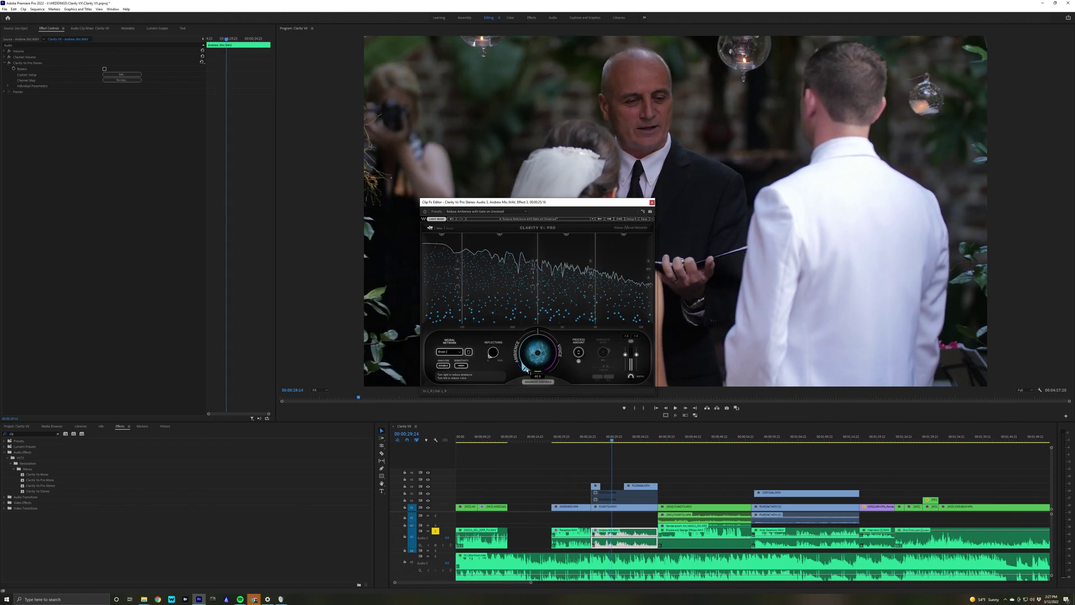
pyautogui.press('space')
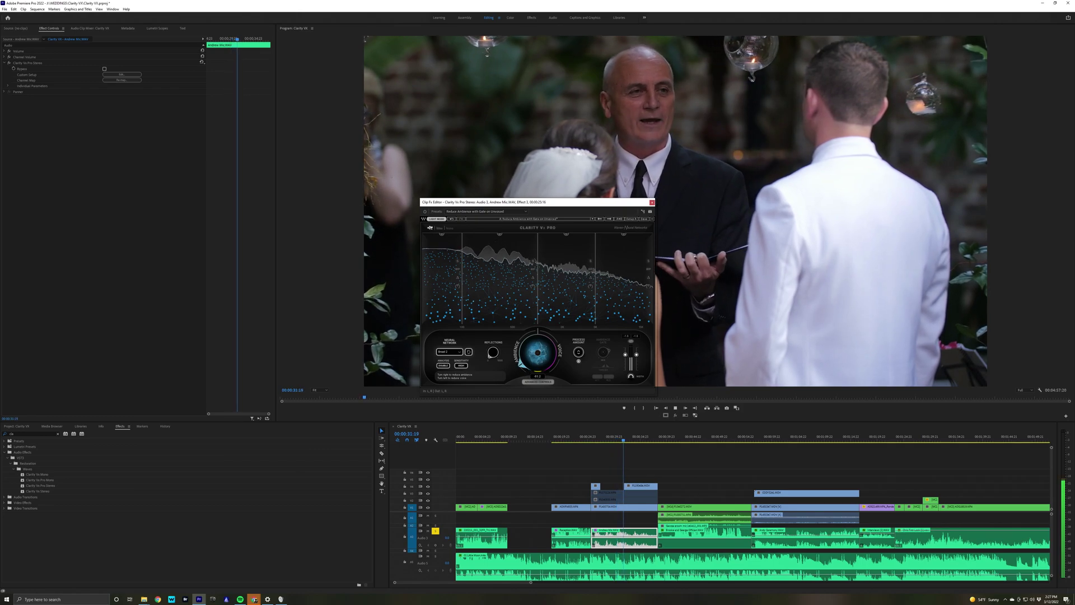
pyautogui.moveTo(527, 369)
pyautogui.mouseDown()
pyautogui.moveTo(553, 365)
pyautogui.moveTo(557, 351)
pyautogui.moveTo(527, 371)
pyautogui.mouseUp()
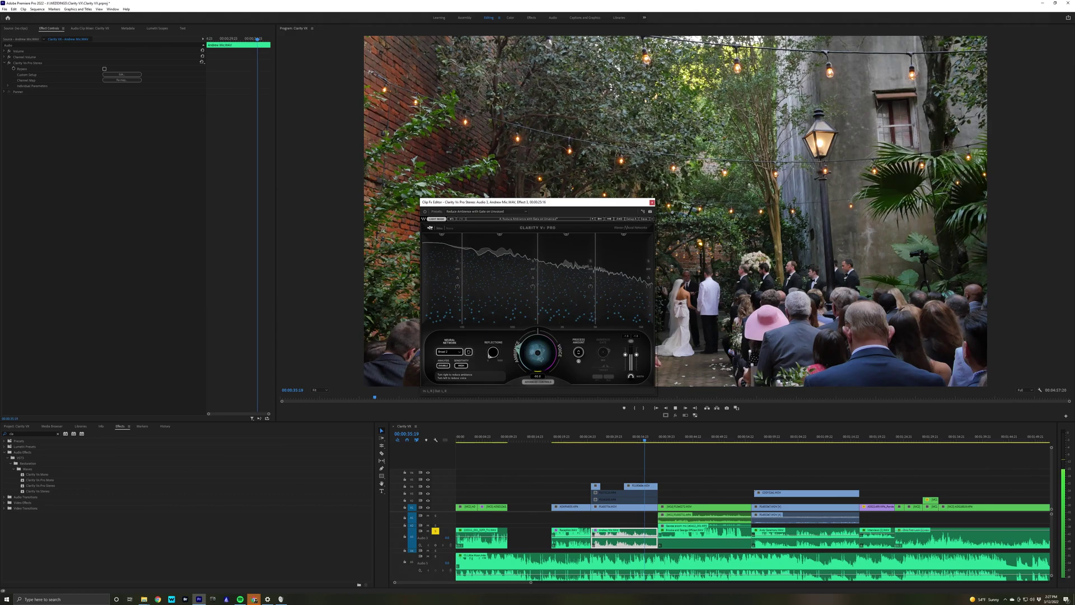
pyautogui.press('space')
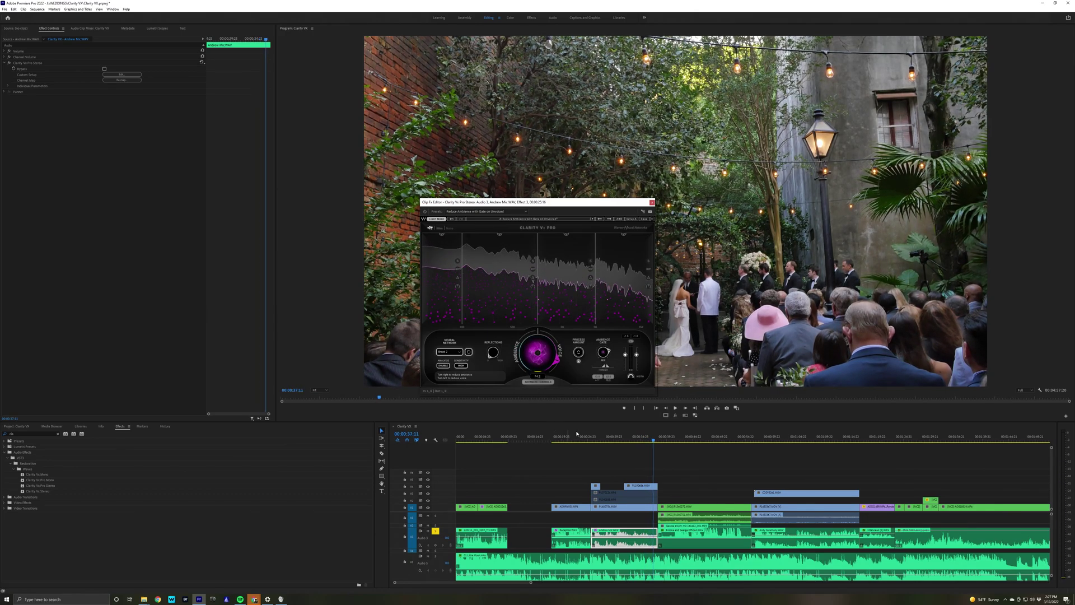
pyautogui.click(600, 442)
# Step: Raise the voice balance to 83.2 and compare it against the bypassed mic sound
pyautogui.moveTo(557, 363); pyautogui.dragTo(550, 368)
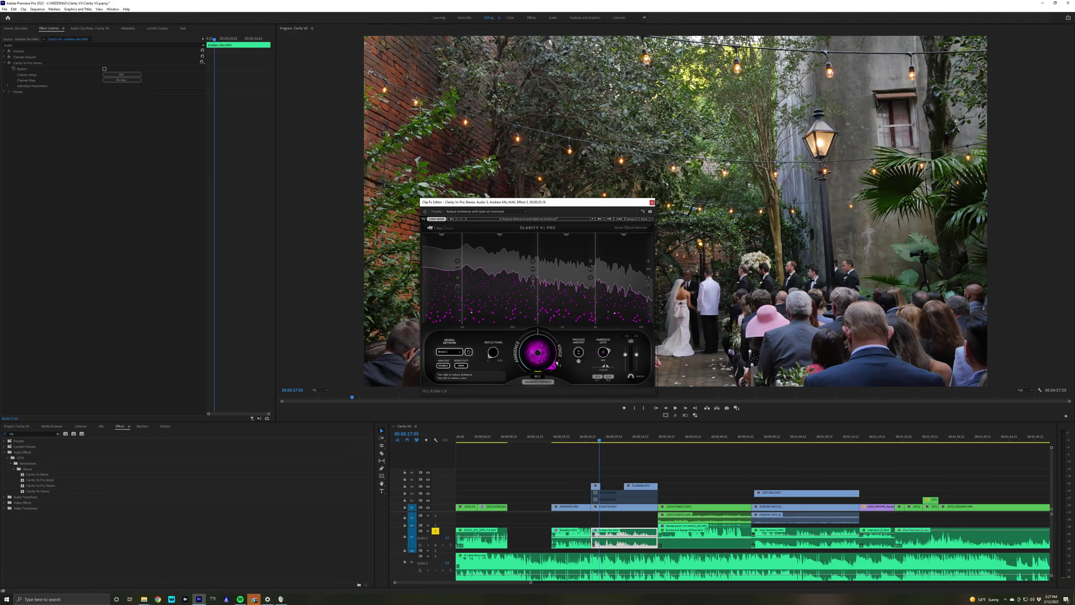
pyautogui.press('space')
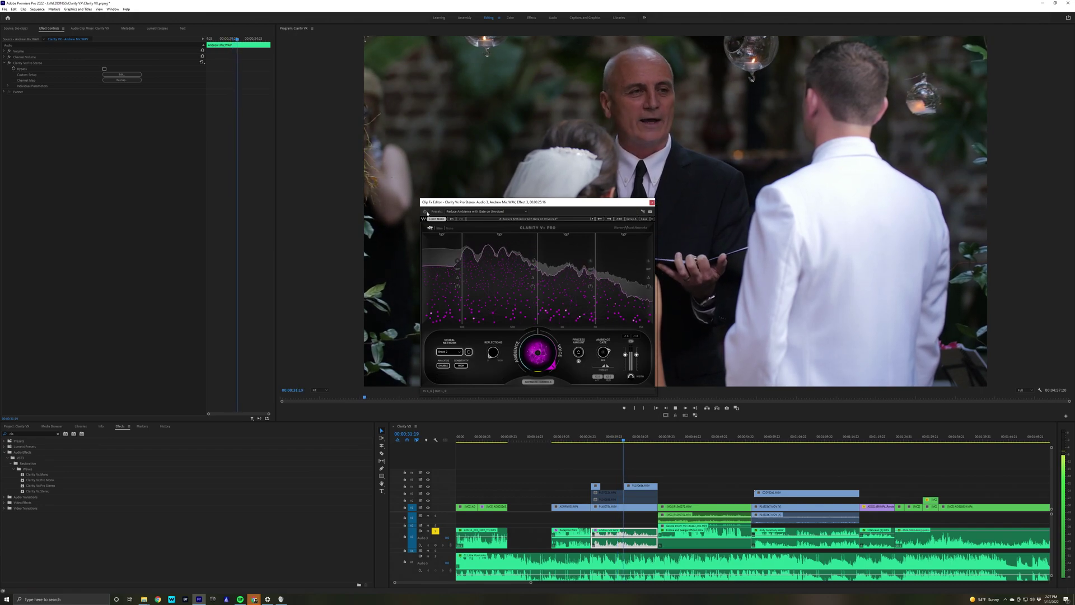
pyautogui.click(425, 211)
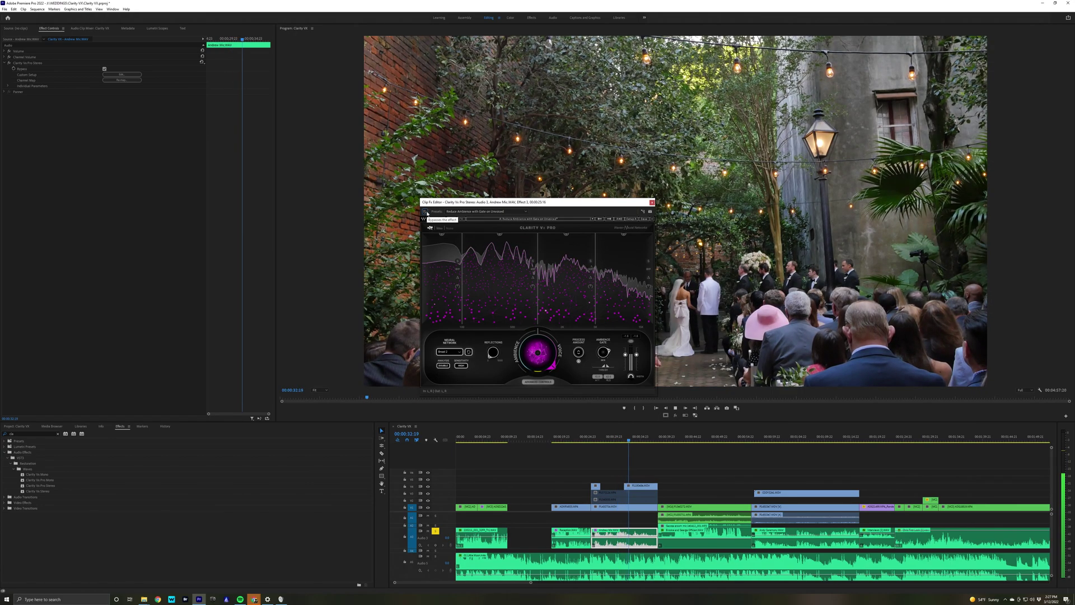
pyautogui.click(425, 211)
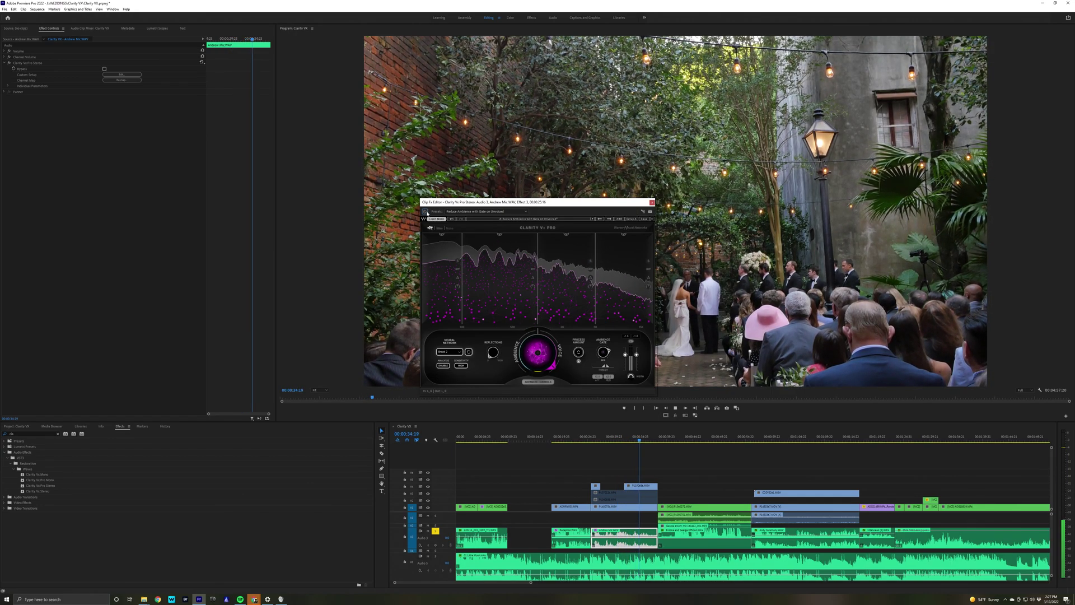
pyautogui.press('space')
pyautogui.click(667, 440)
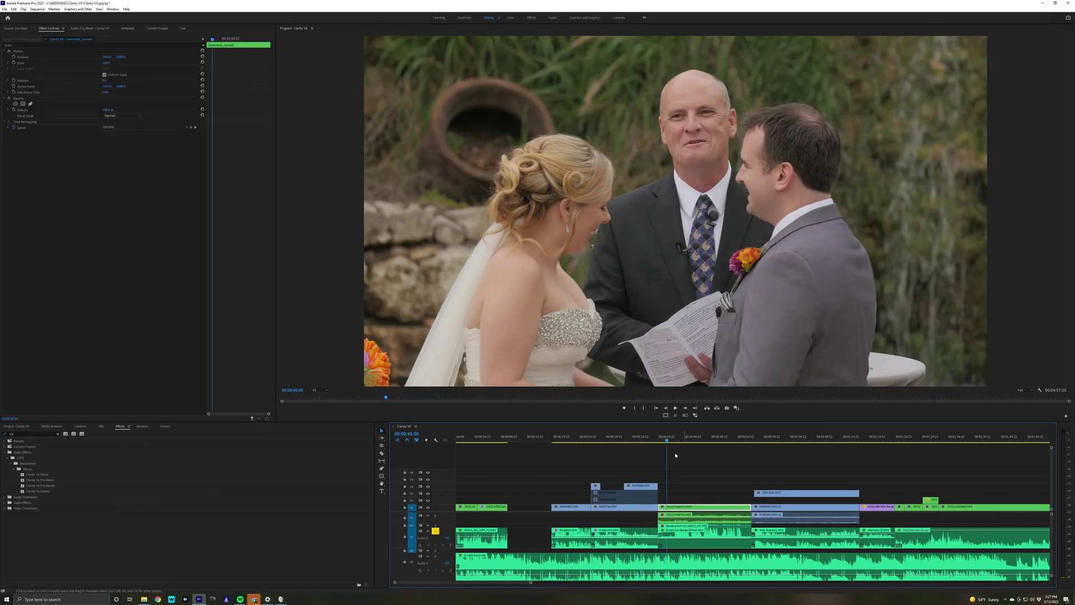
# Step: Open Clarity Vx Pro on the officiant's audio and replay the dialogue with processing on
pyautogui.press('space')
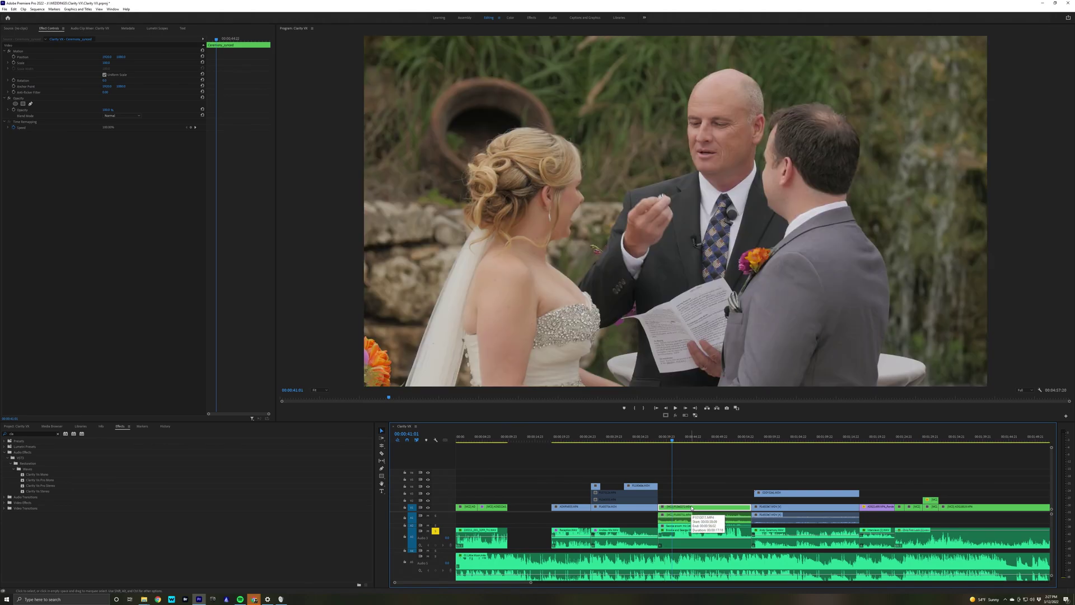
pyautogui.doubleClick(690, 532)
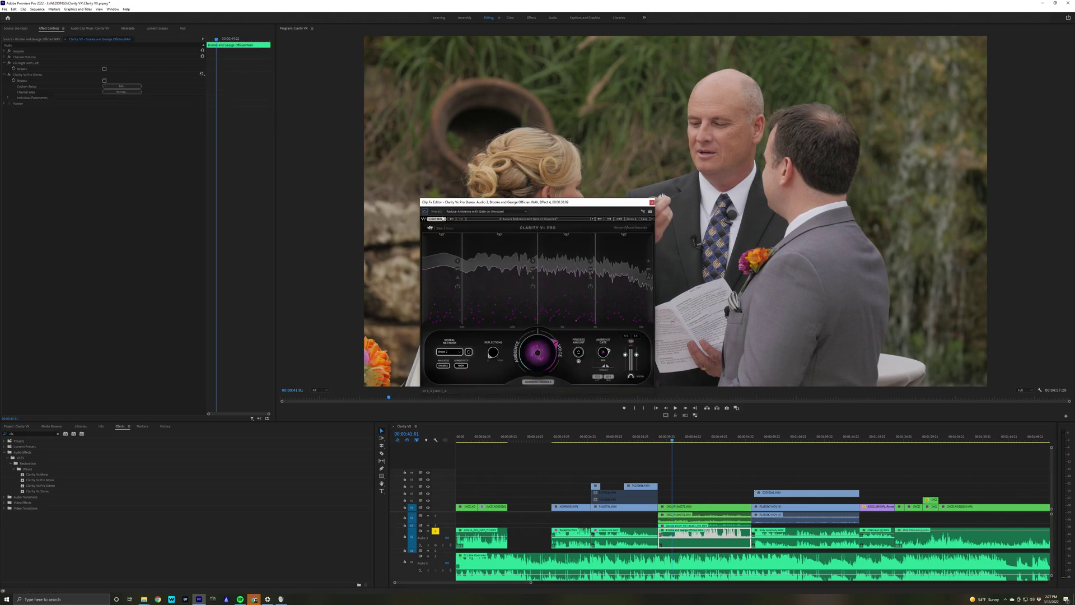
pyautogui.press('space')
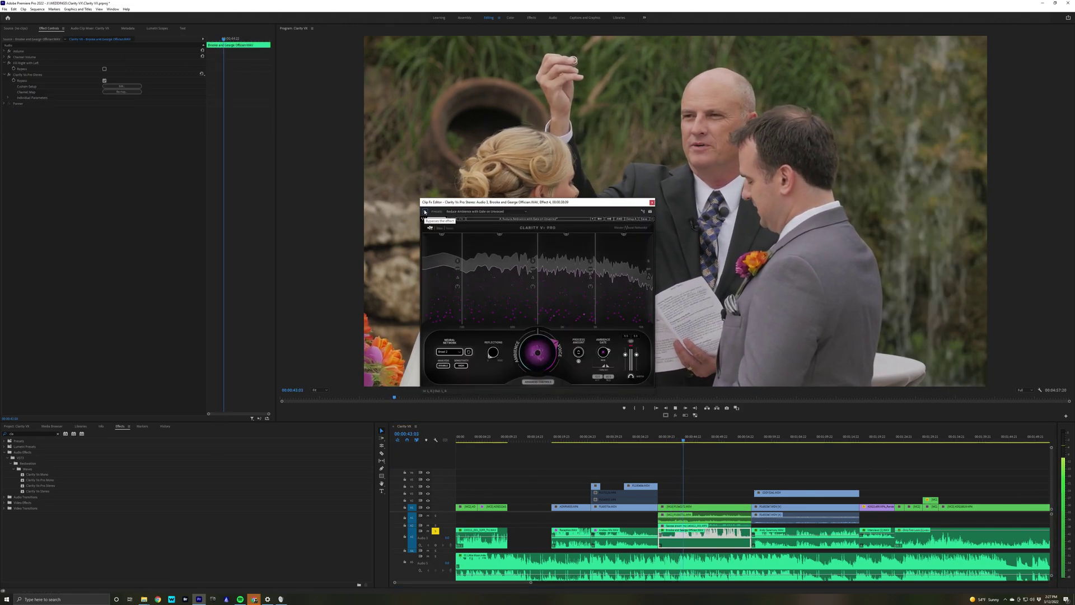
pyautogui.click(665, 439)
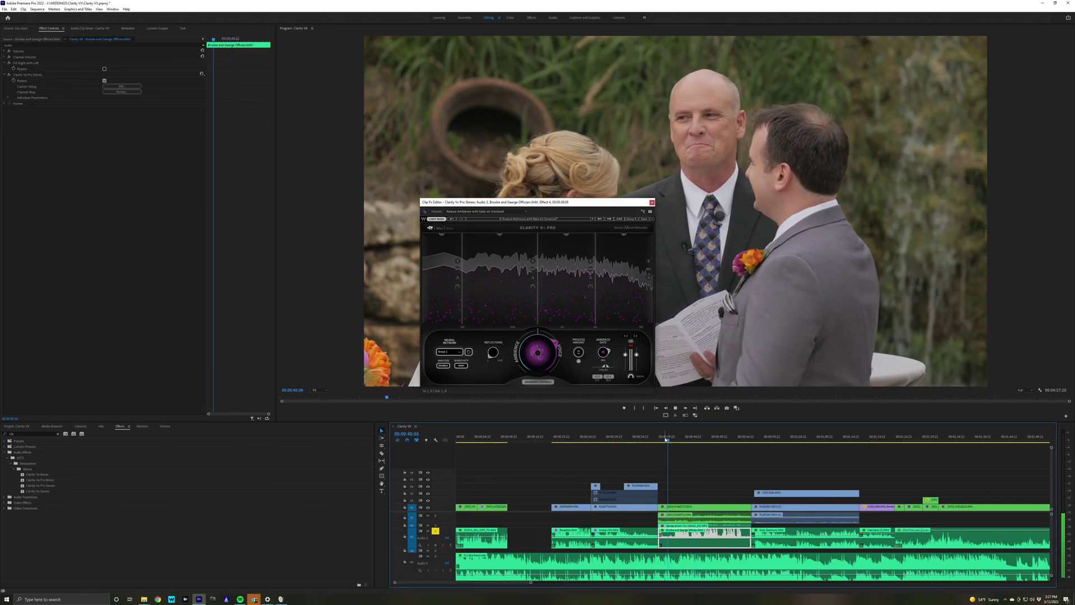
pyautogui.press('space')
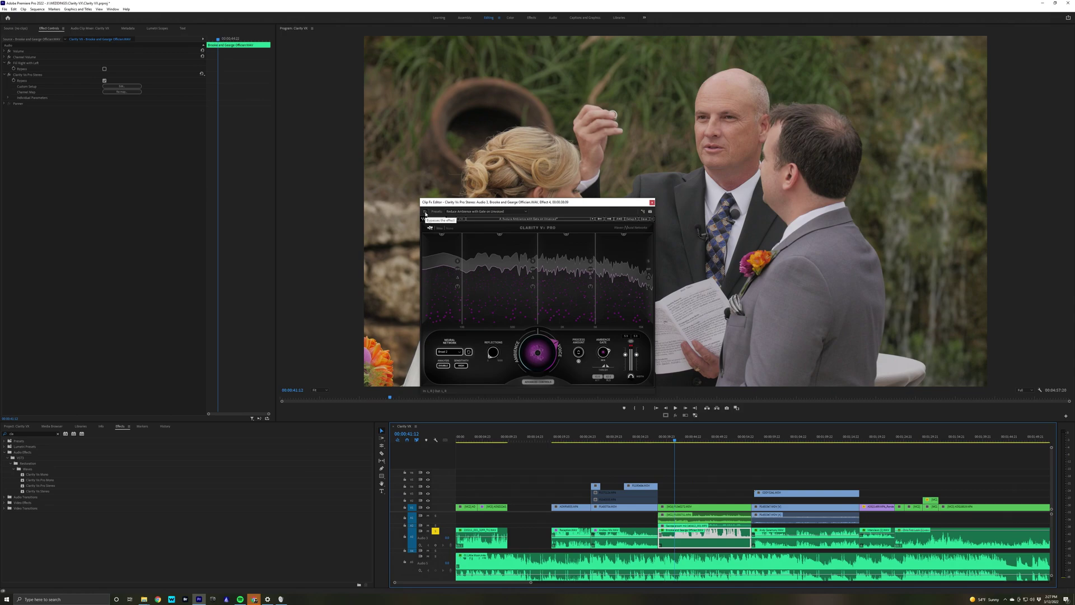
pyautogui.click(425, 213)
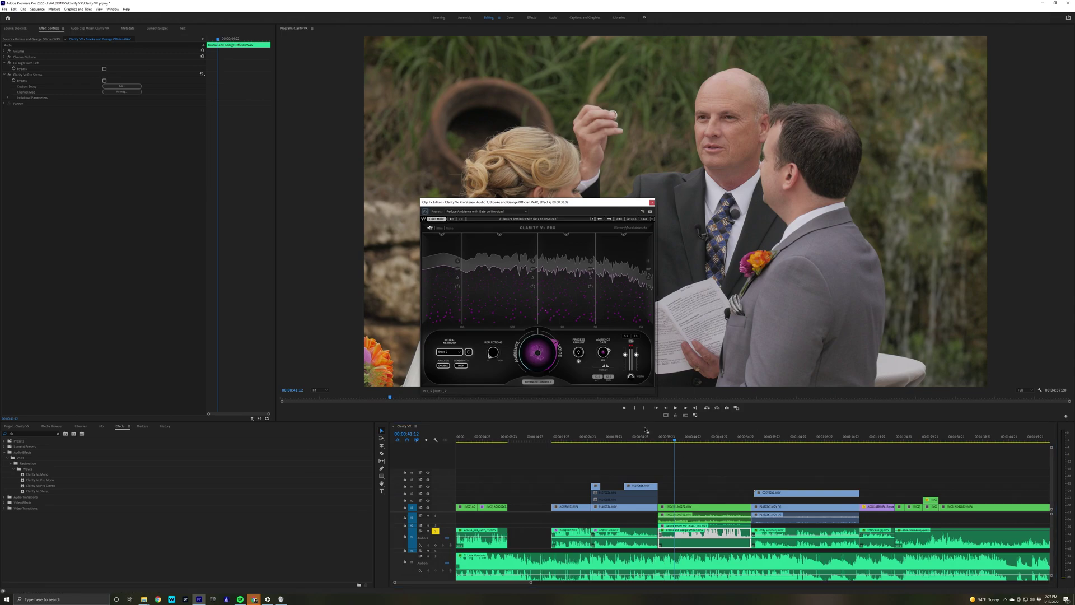
# Step: Replay from about 39 seconds, toggling Bypass twice to compare and leaving the effect on
pyautogui.click(663, 441)
pyautogui.press('space')
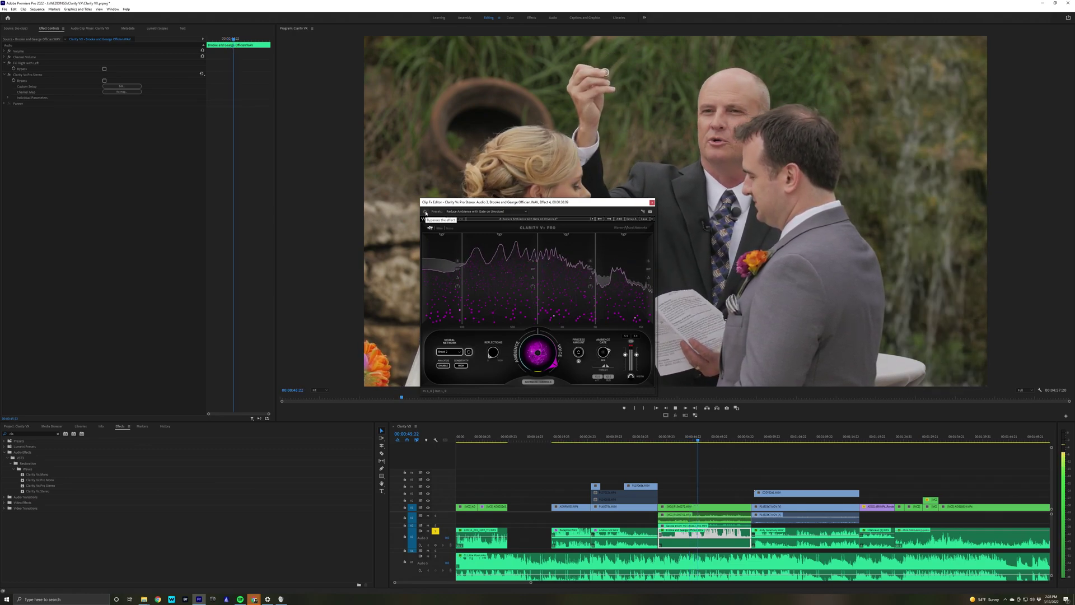
pyautogui.click(425, 211)
pyautogui.click(425, 212)
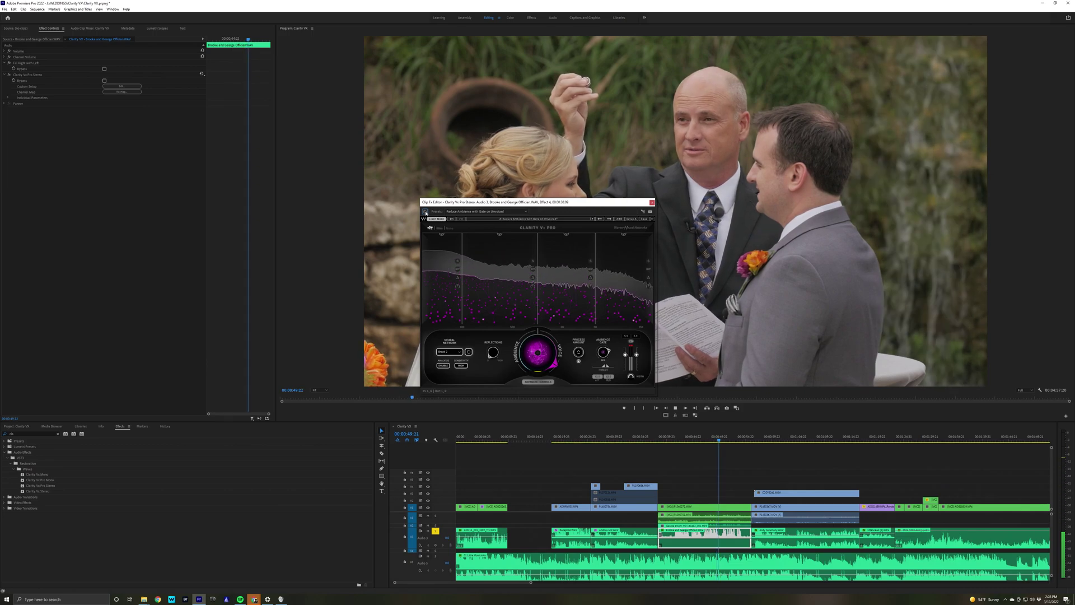
pyautogui.click(425, 212)
pyautogui.click(425, 212)
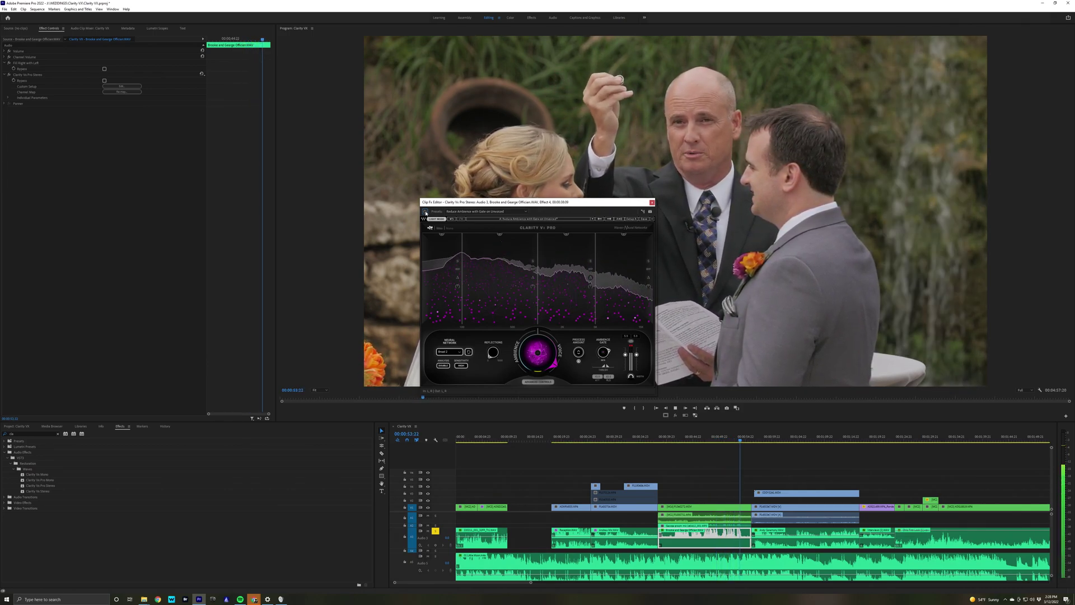
pyautogui.click(759, 441)
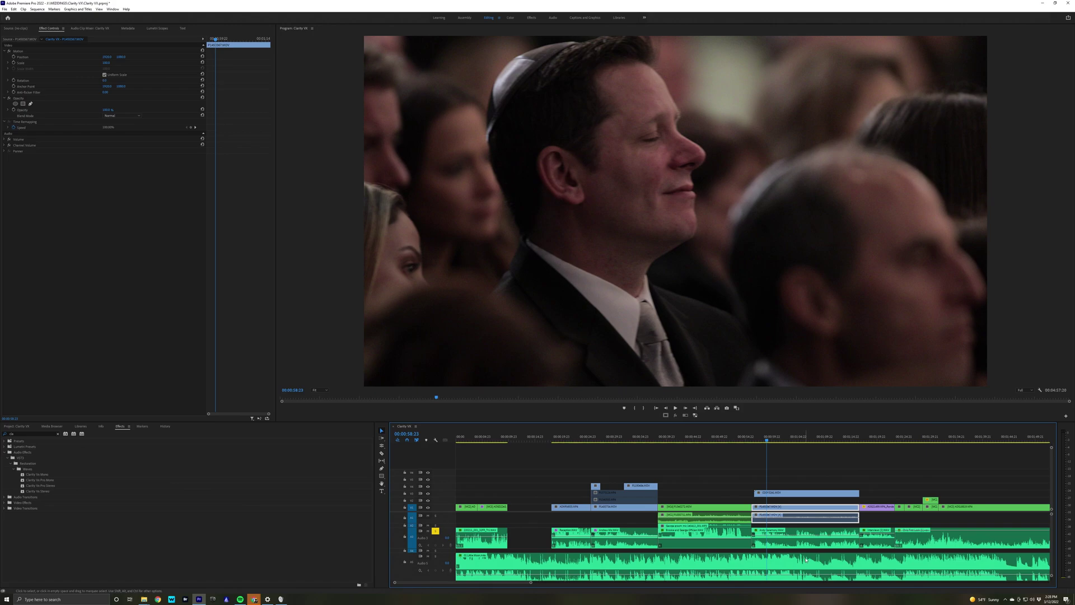
# Step: Open Clarity Vx Pro on the ceremony audio and play it from 57 seconds
pyautogui.click(806, 536)
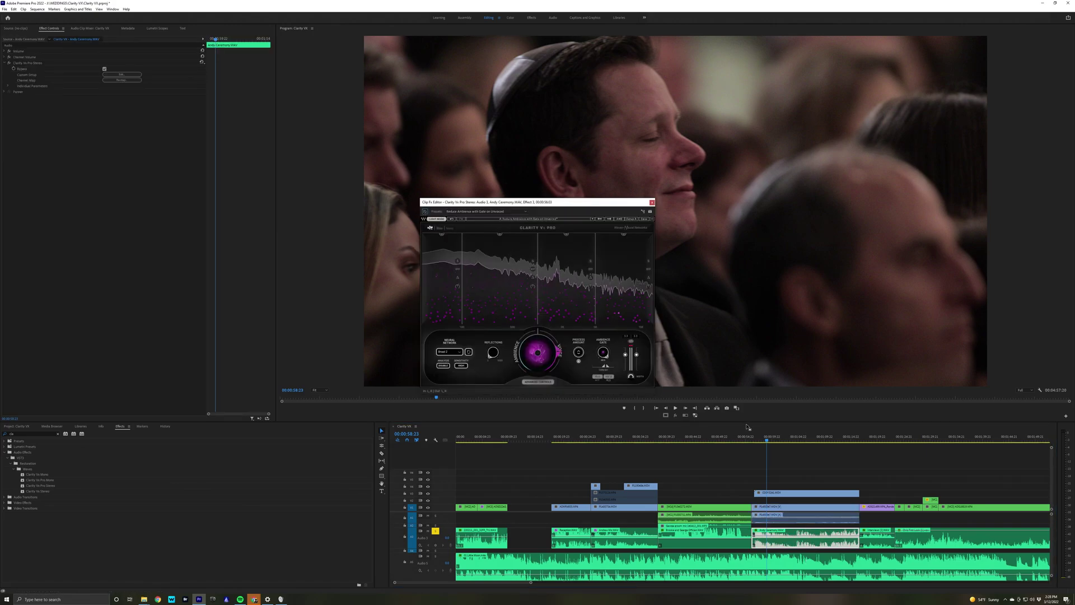
pyautogui.click(761, 441)
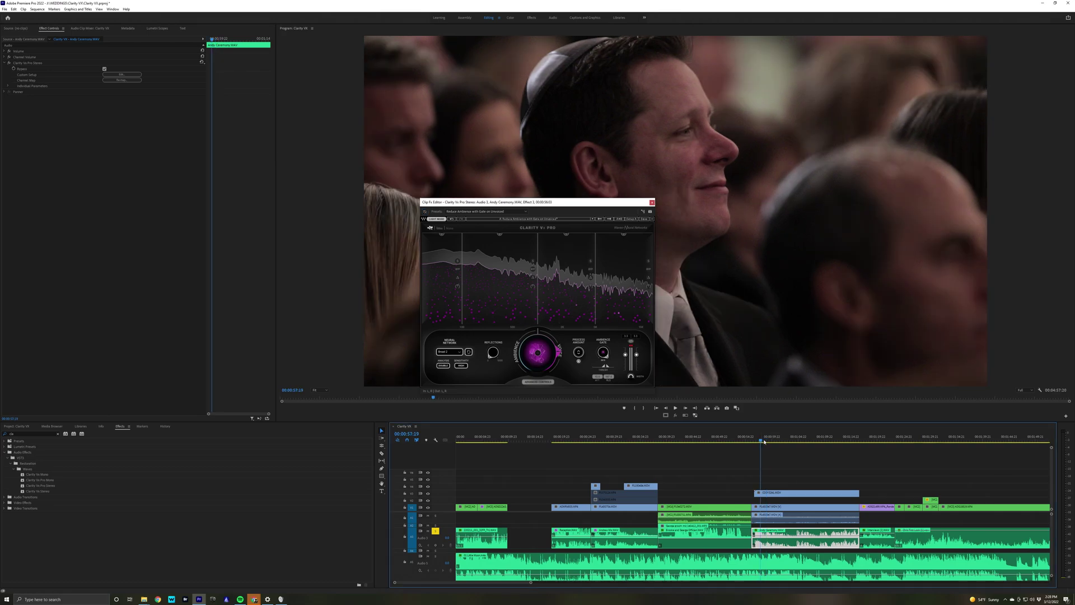
pyautogui.press('space')
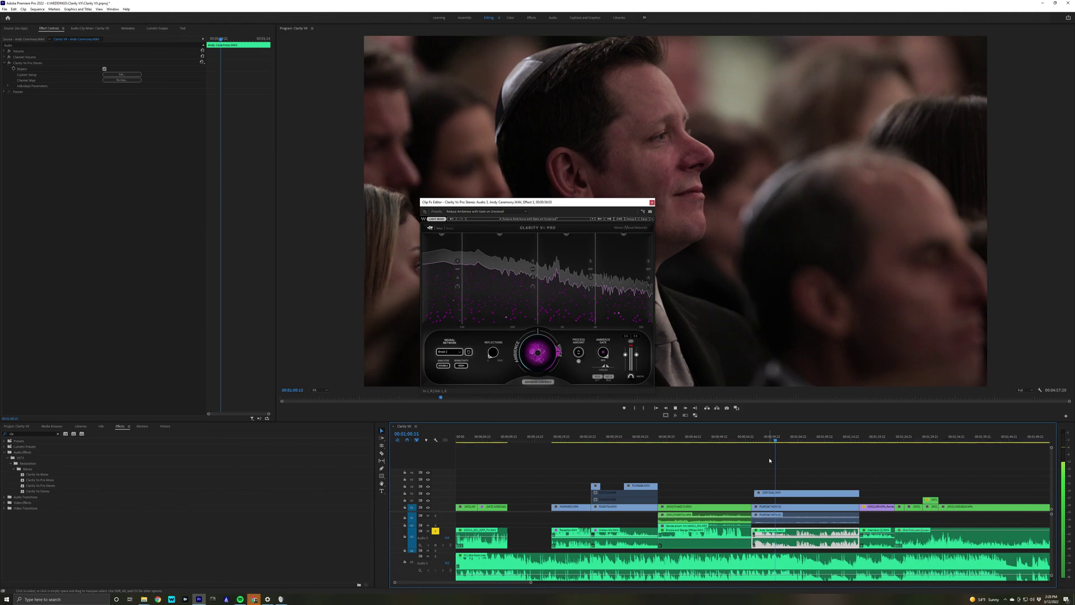
# Step: Disable the CODY3261.MOV video clip from its context menu
pyautogui.click(786, 495)
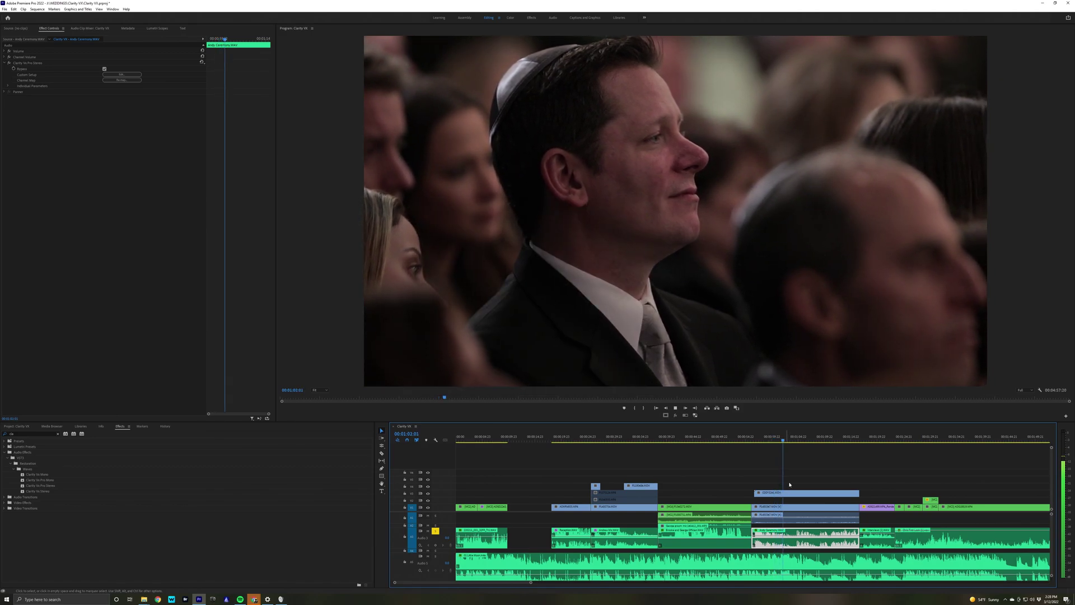
pyautogui.rightClick(786, 495)
pyautogui.click(801, 317)
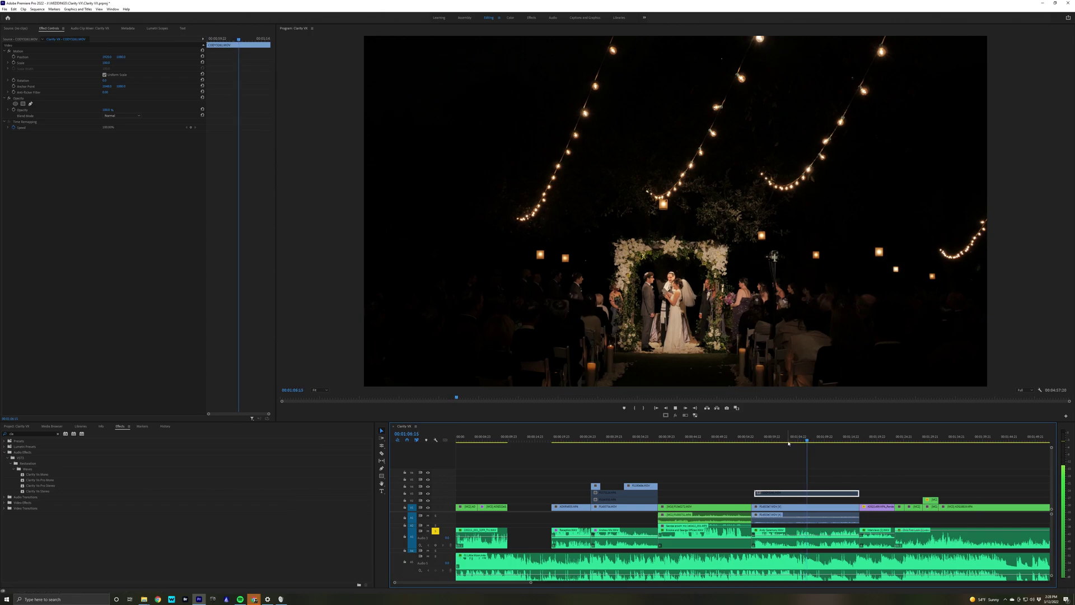
# Step: Open Clarity Vx Pro on the ceremony audio and swing Ambience/Voice to -65, then back toward voice
pyautogui.click(770, 440)
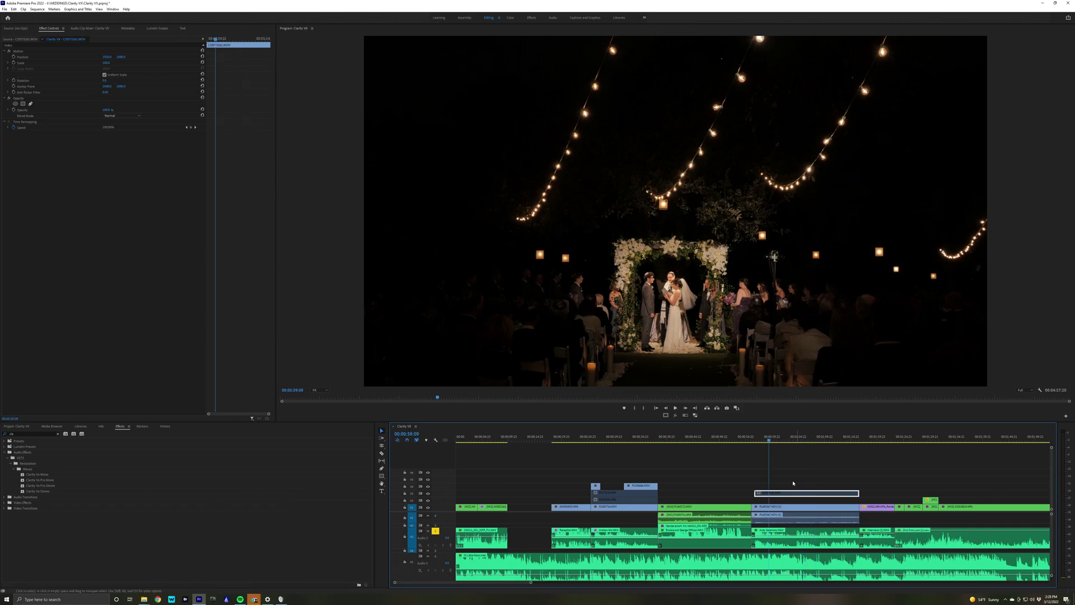
pyautogui.click(786, 535)
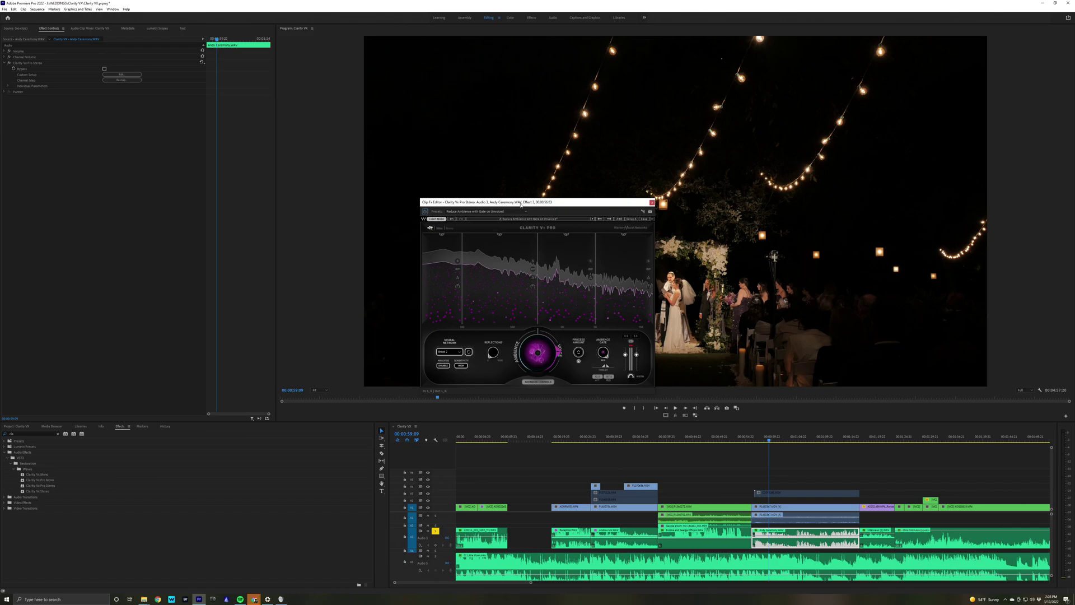
pyautogui.moveTo(520, 203); pyautogui.dragTo(308, 239)
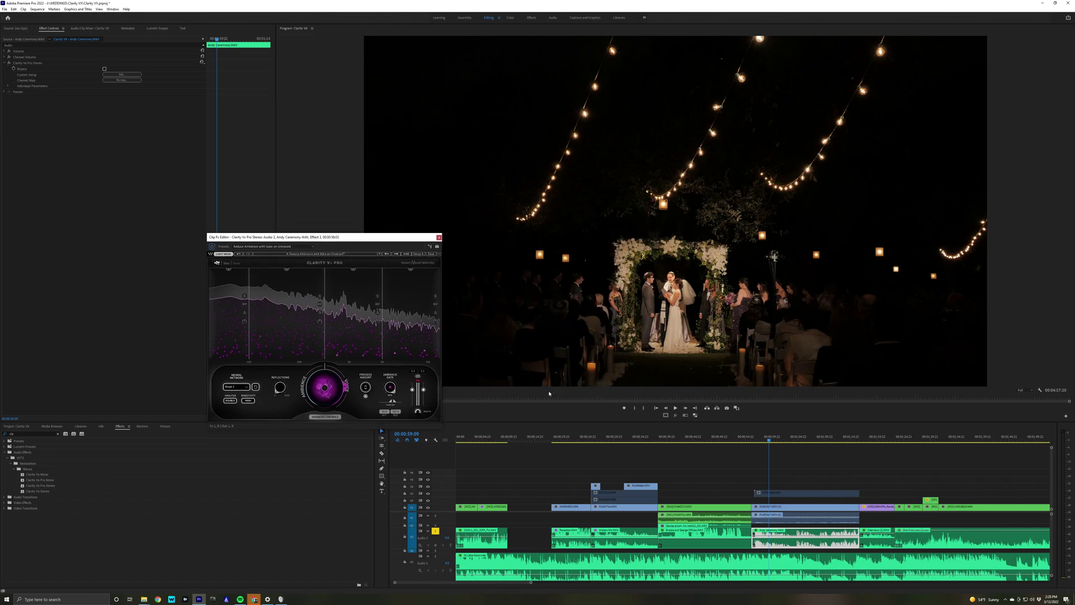
pyautogui.press('space')
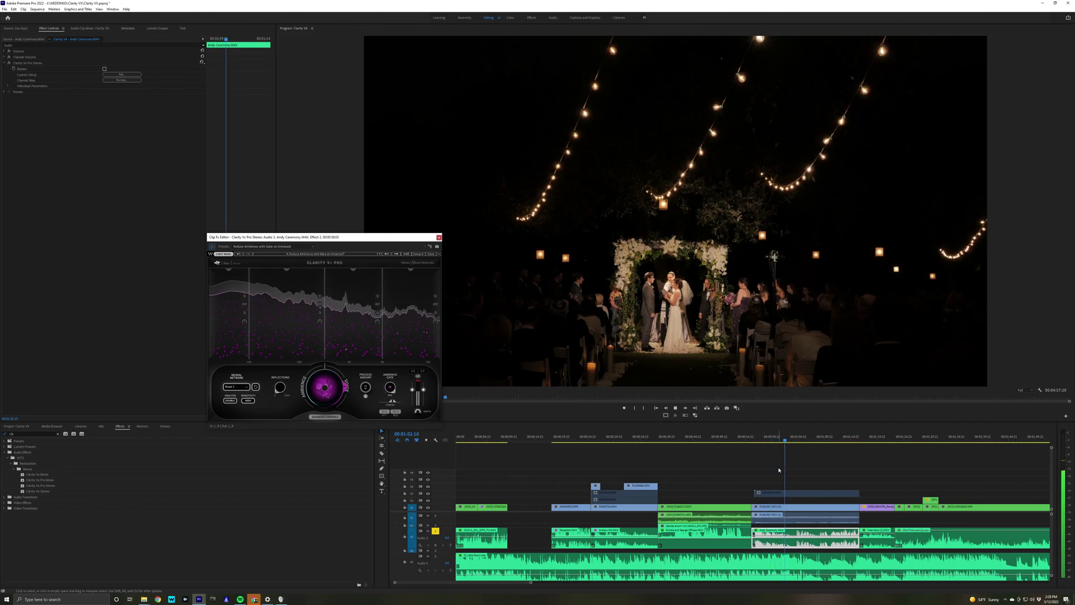
pyautogui.moveTo(327, 380)
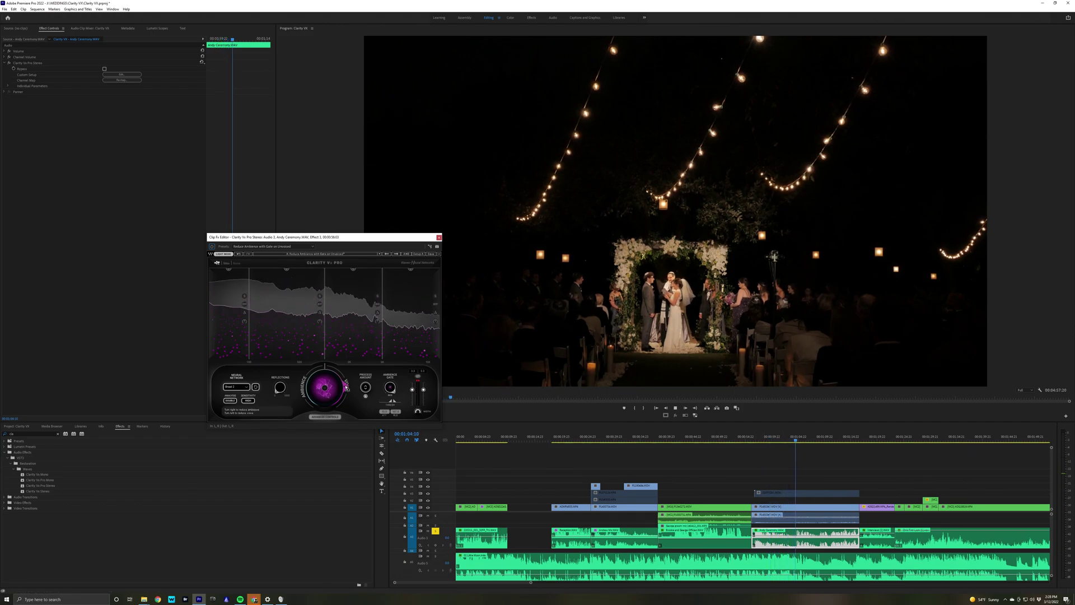
pyautogui.moveTo(327, 380); pyautogui.dragTo(325, 392)
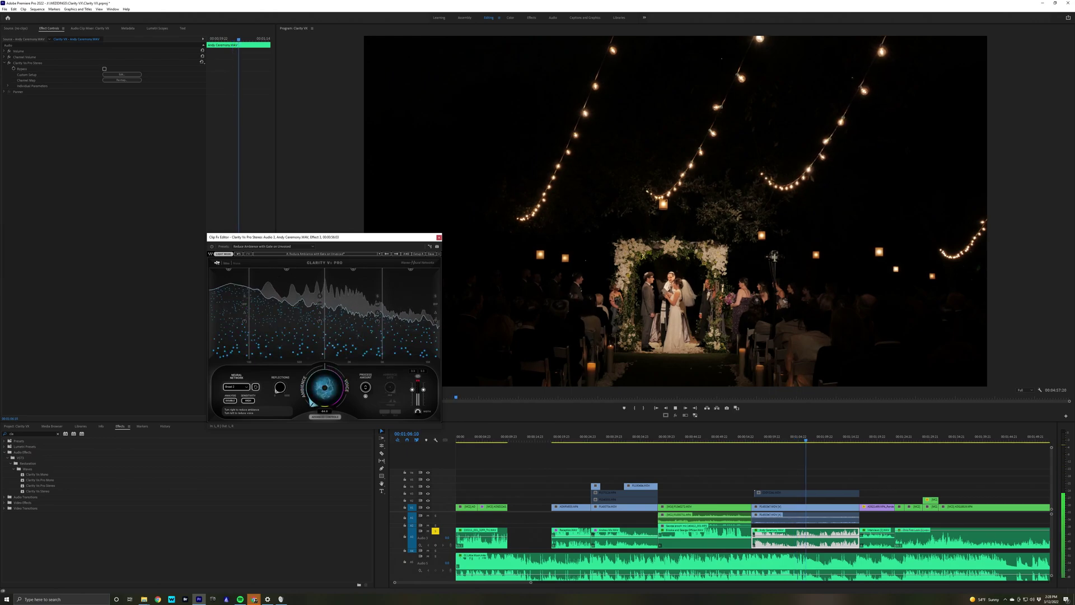
pyautogui.moveTo(312, 403); pyautogui.dragTo(334, 403)
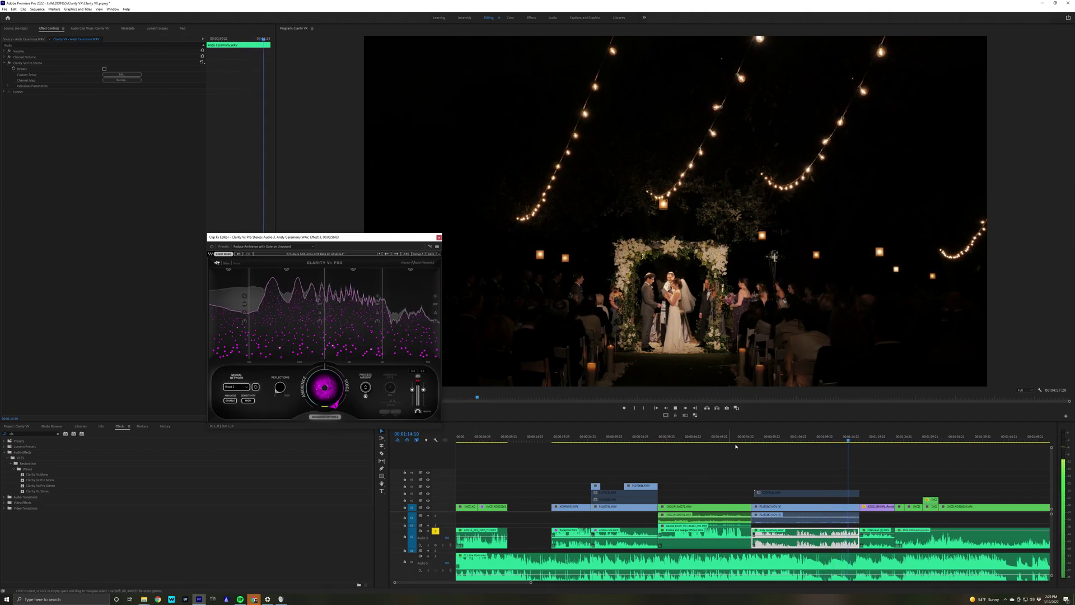
# Step: Open Clarity Vx Pro on the Interviews (2).WAV clip at 1:17:03
pyautogui.click(779, 442)
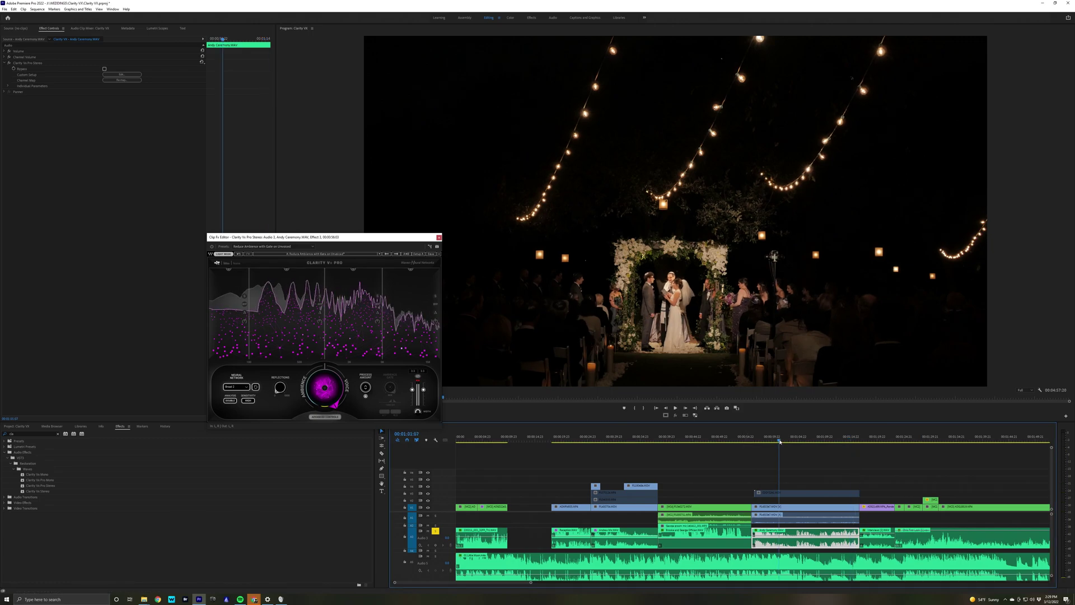
pyautogui.click(863, 438)
pyautogui.click(877, 537)
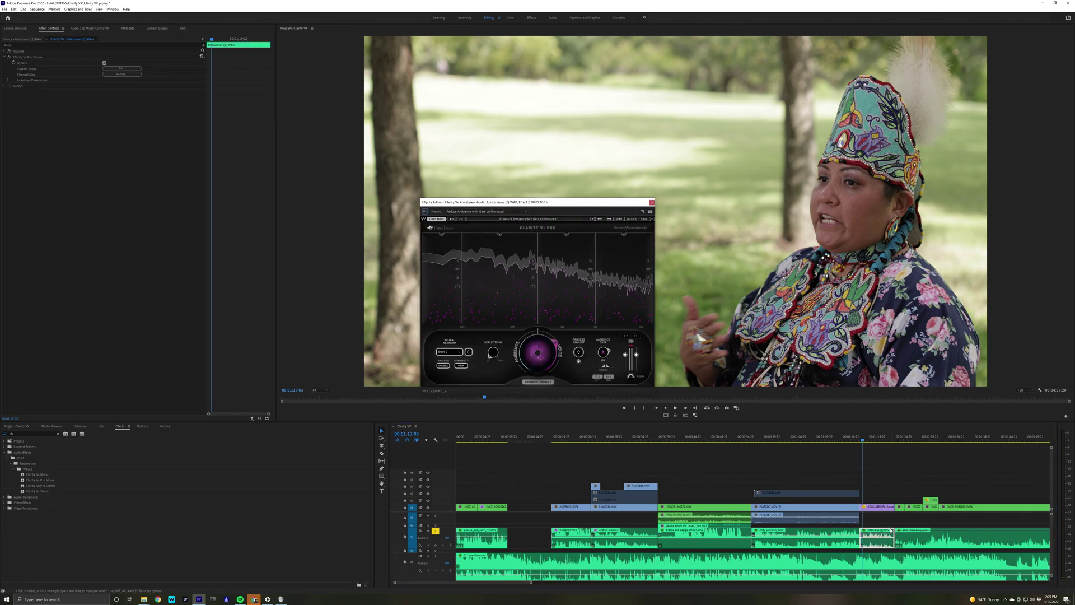
# Step: Adjust the interview clip's volume and play it from 1:17:09 with Clarity Vx Pro bypassed
pyautogui.moveTo(888, 536); pyautogui.dragTo(891, 547)
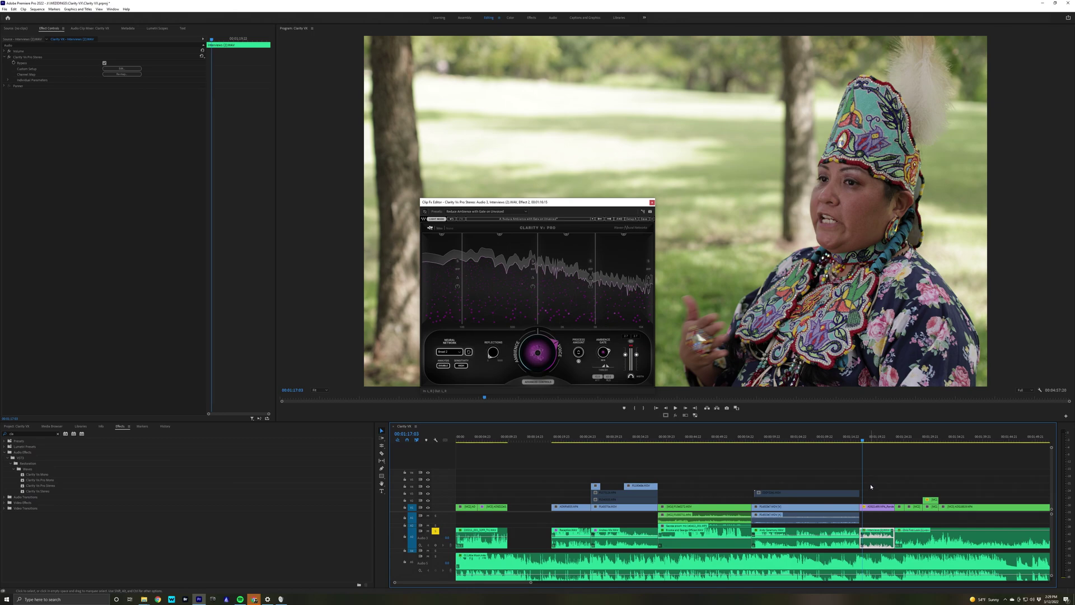
pyautogui.press('space')
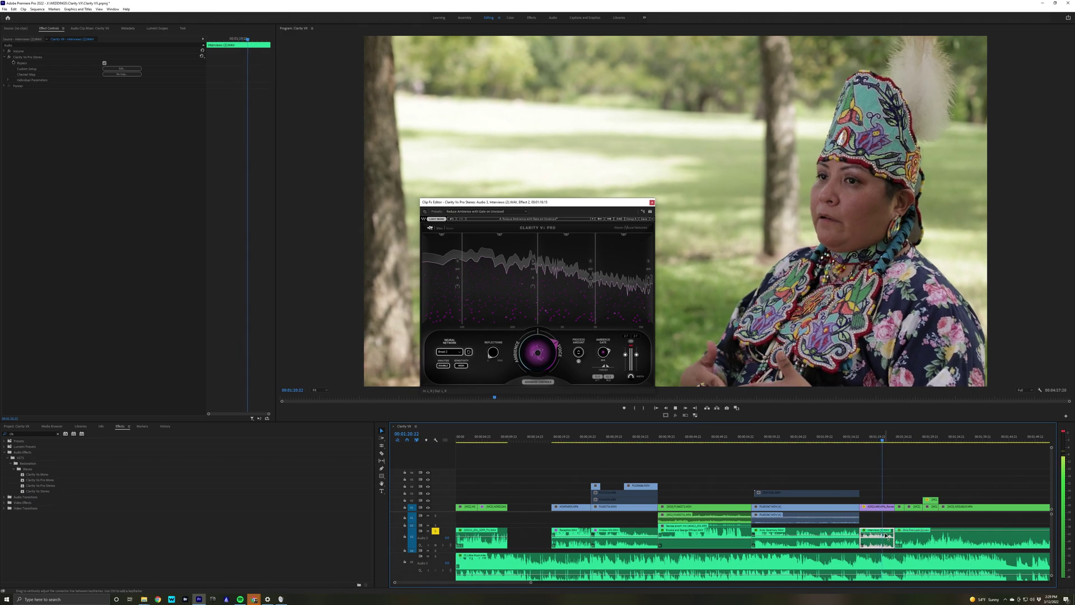
pyautogui.press('space')
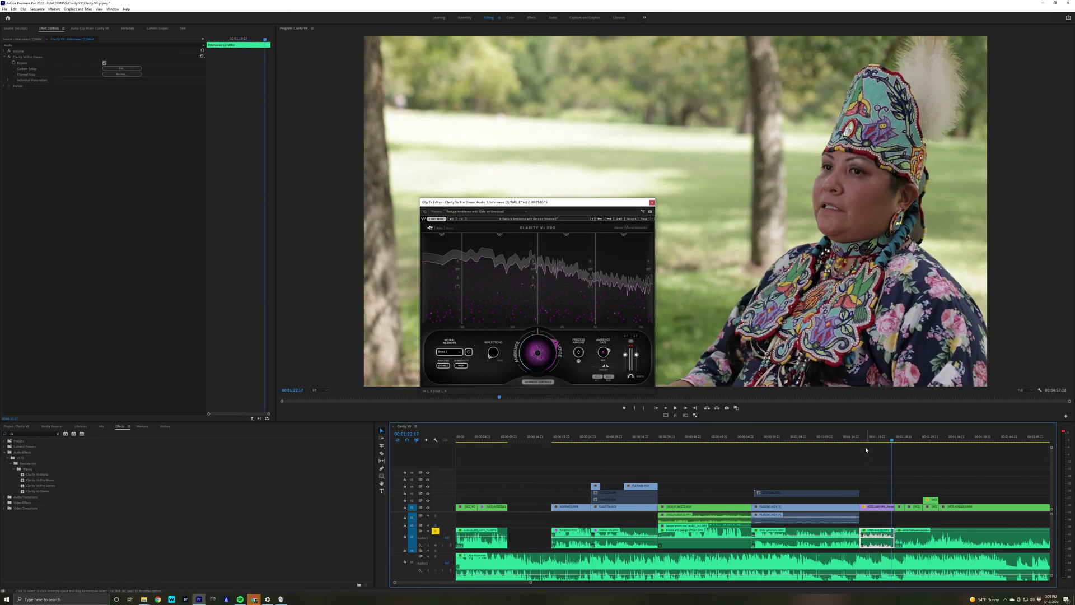
pyautogui.click(864, 440)
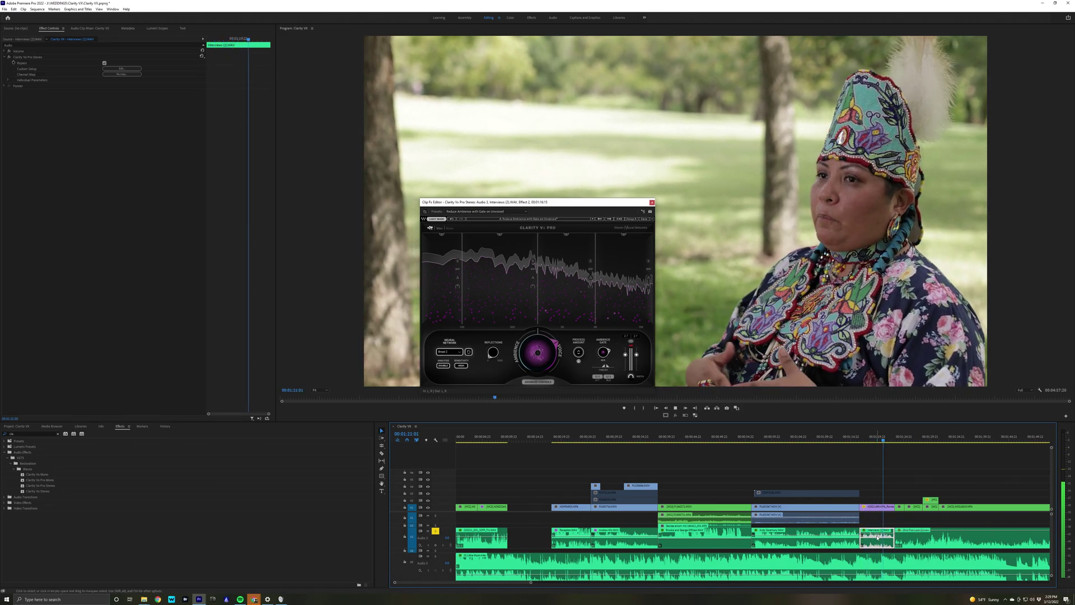
pyautogui.press('space')
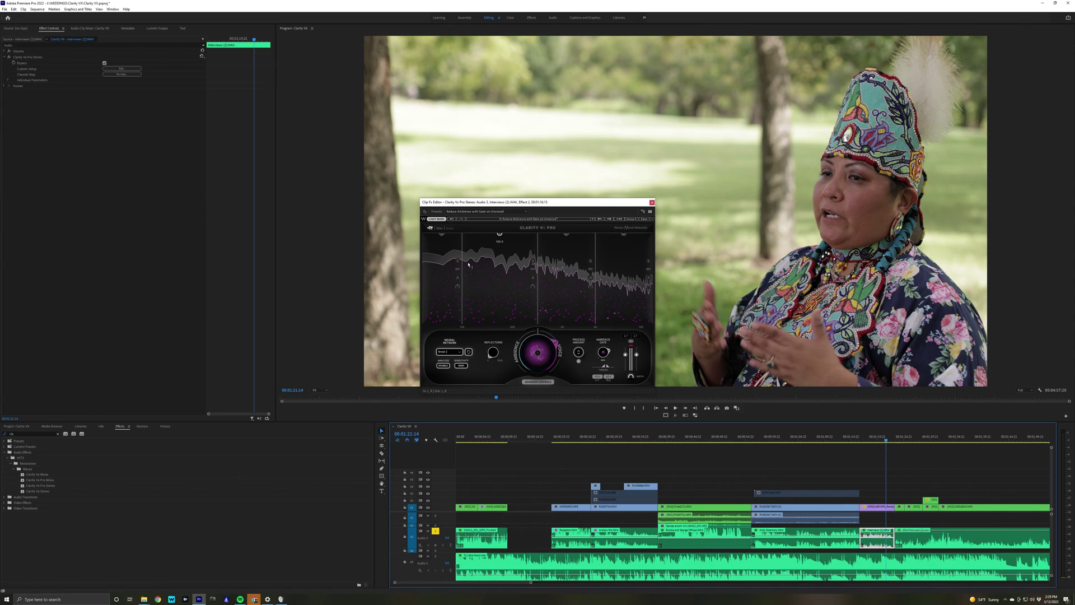
# Step: Re-enable Clarity Vx Pro on the interview, replay it processed, then move to the kissing shot
pyautogui.click(425, 212)
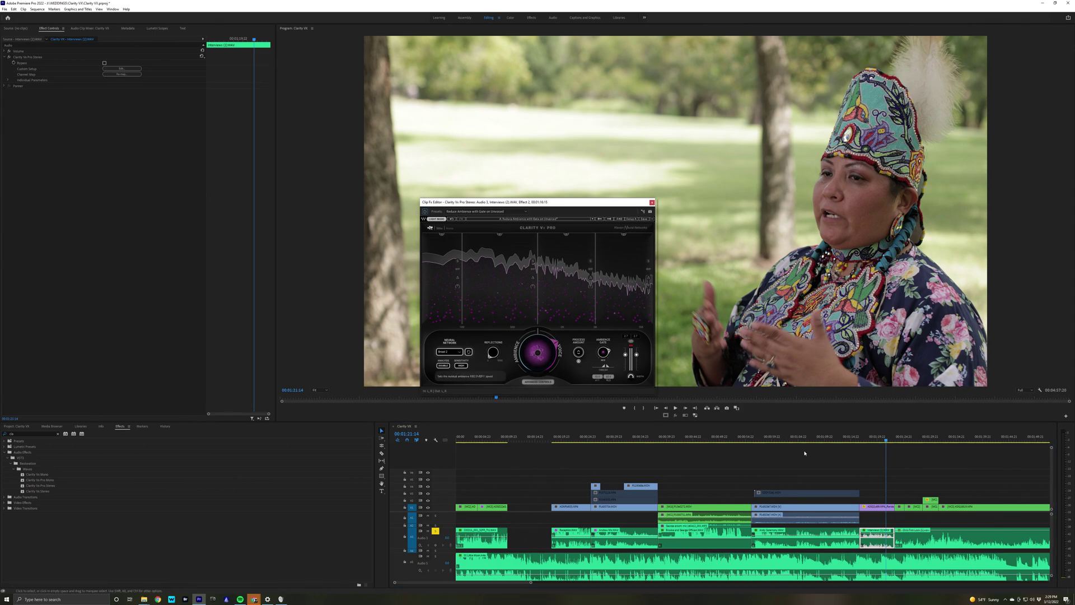
pyautogui.click(859, 441)
pyautogui.press('space')
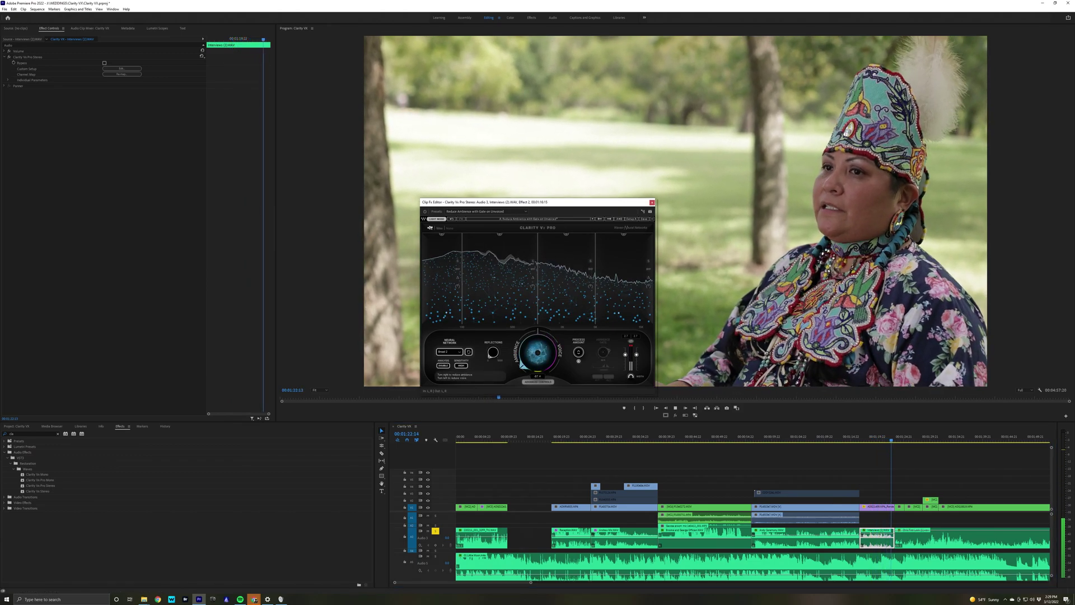
pyautogui.click(863, 441)
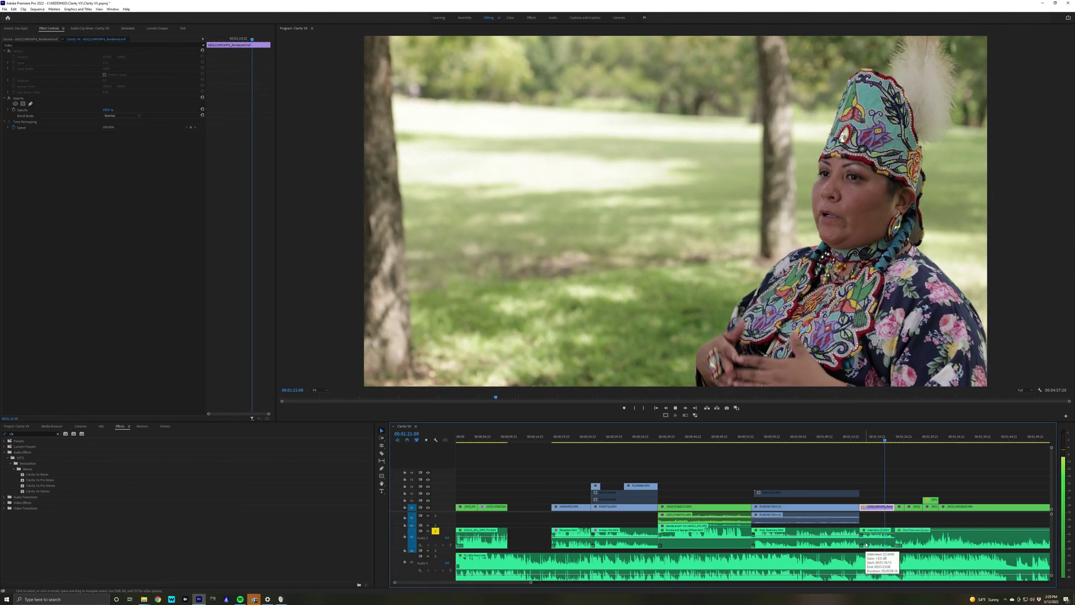
pyautogui.press('space')
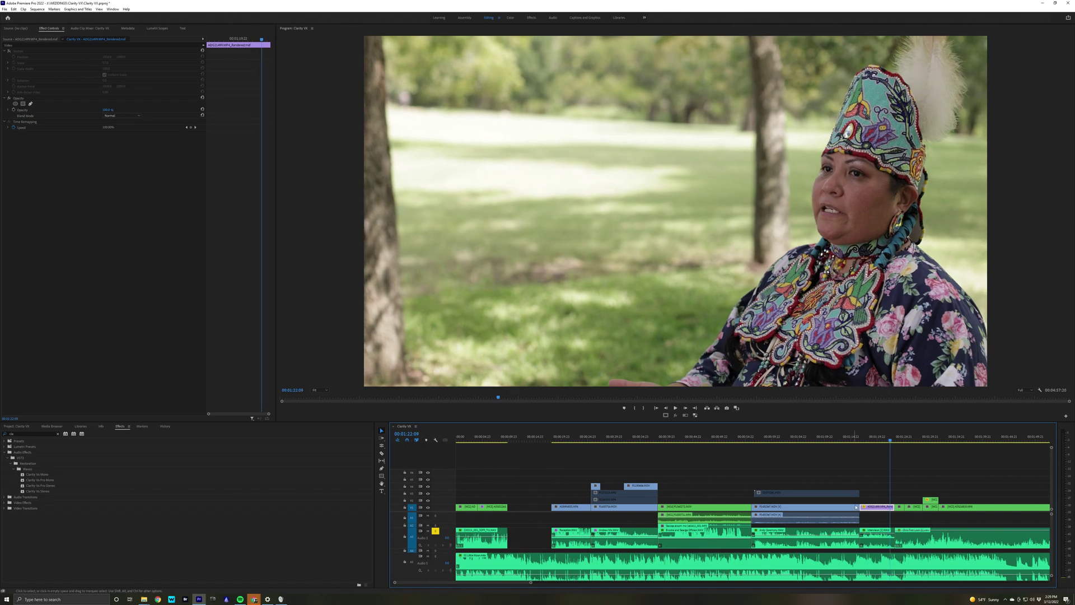
pyautogui.click(895, 441)
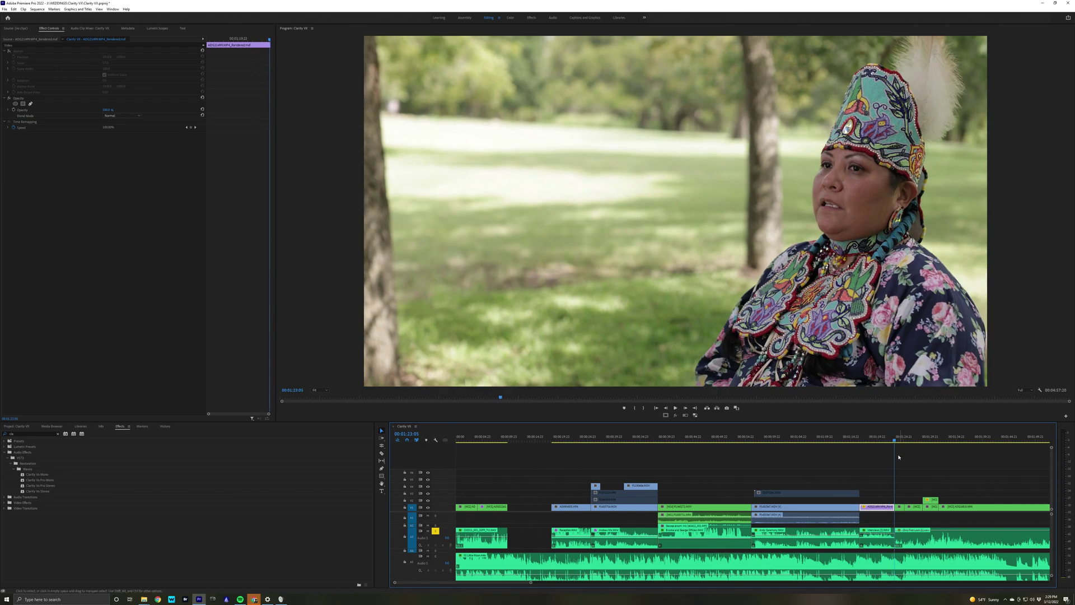
pyautogui.click(897, 440)
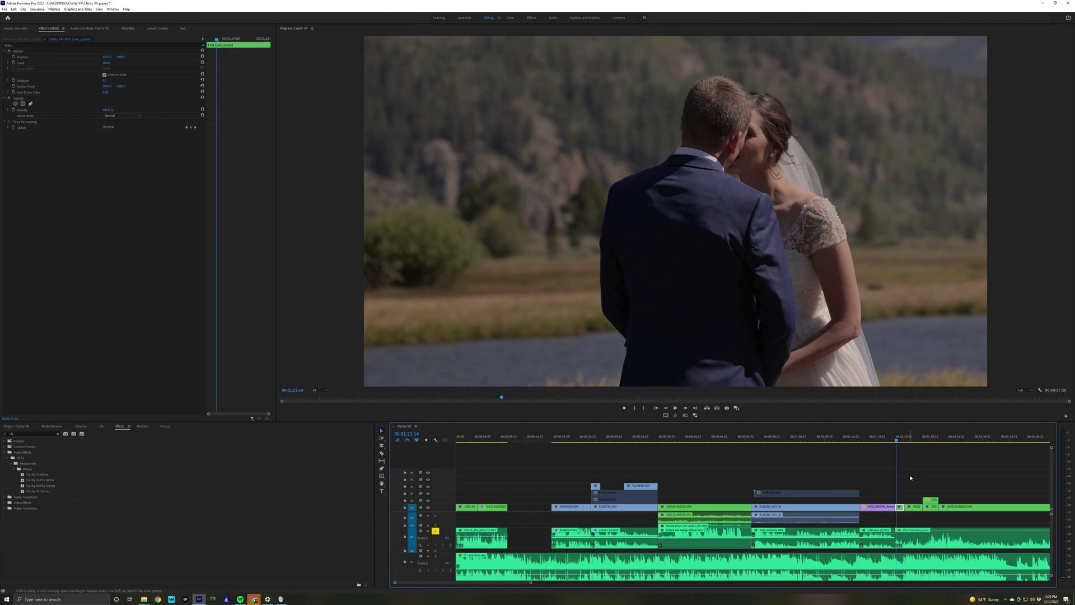
# Step: Open Clarity Vx Pro on the Chris First Look audio and play the dialogue, replaying the last line
pyautogui.click(912, 543)
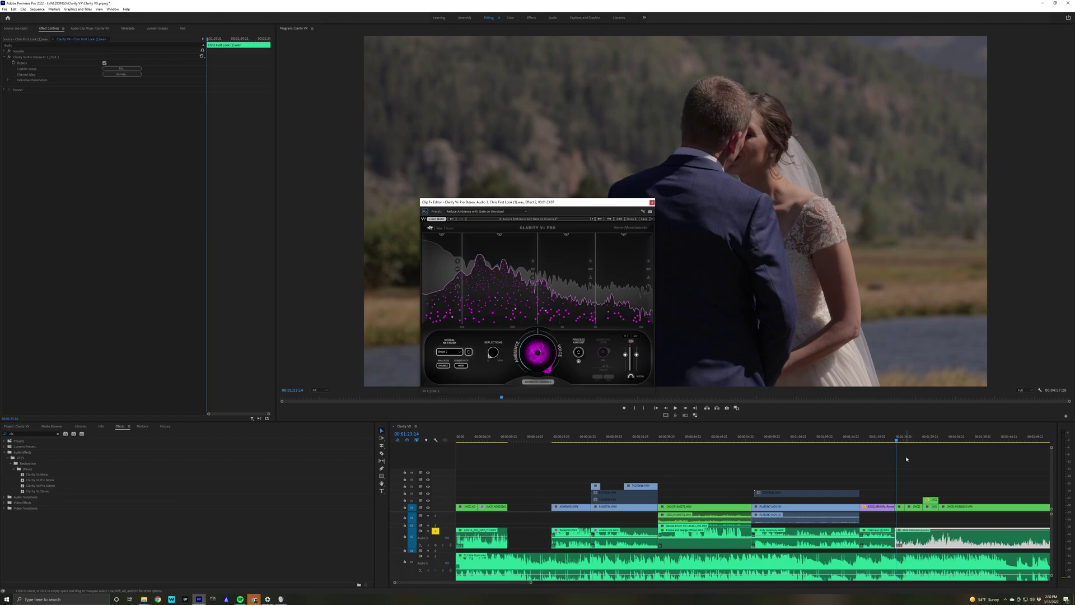
pyautogui.press('space')
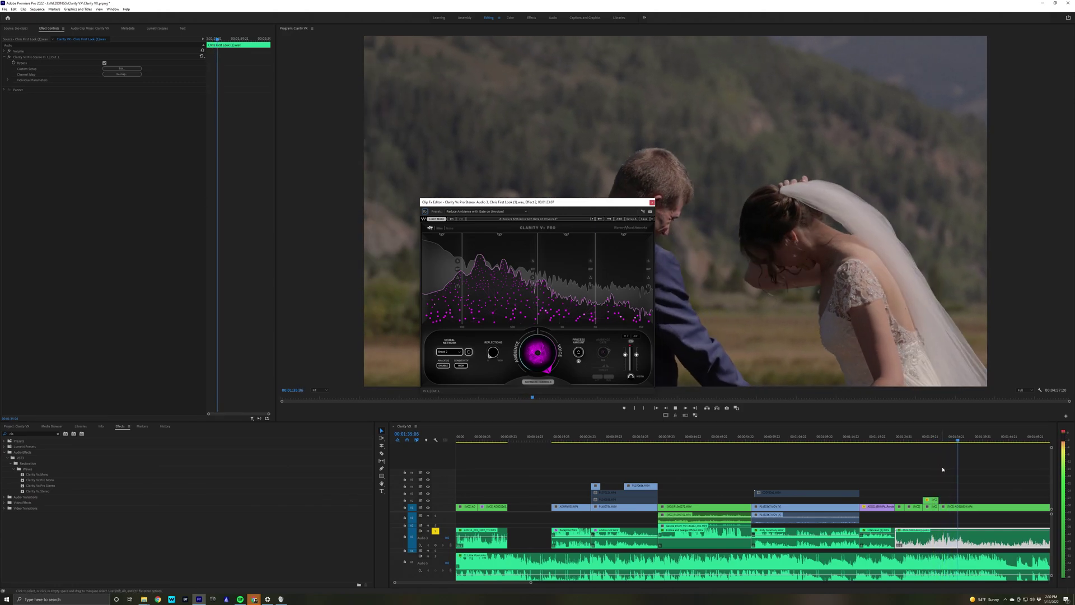
pyautogui.click(947, 442)
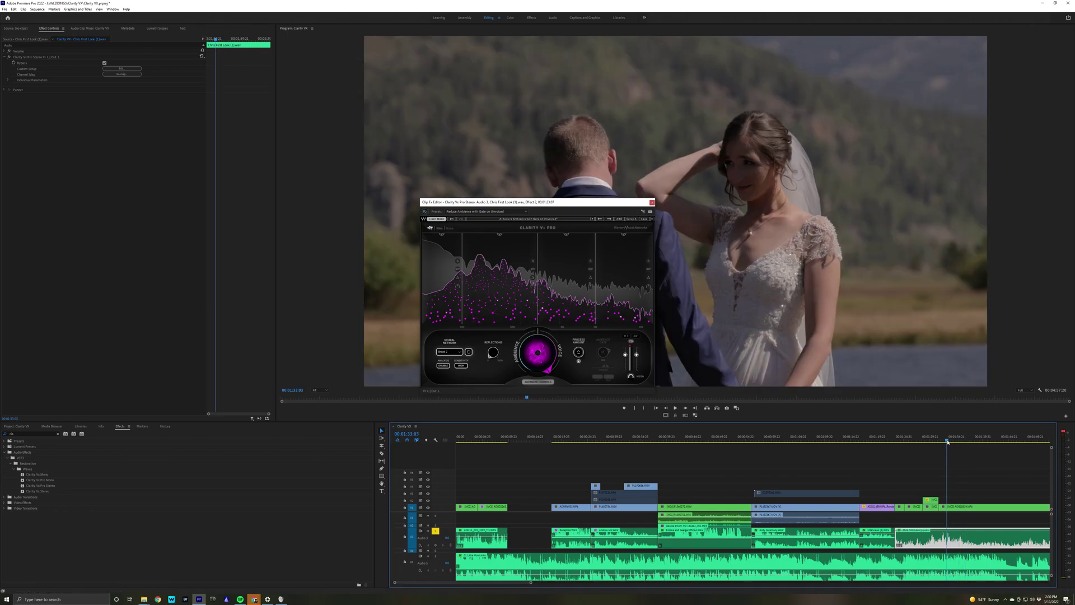
pyautogui.moveTo(947, 441); pyautogui.dragTo(946, 442)
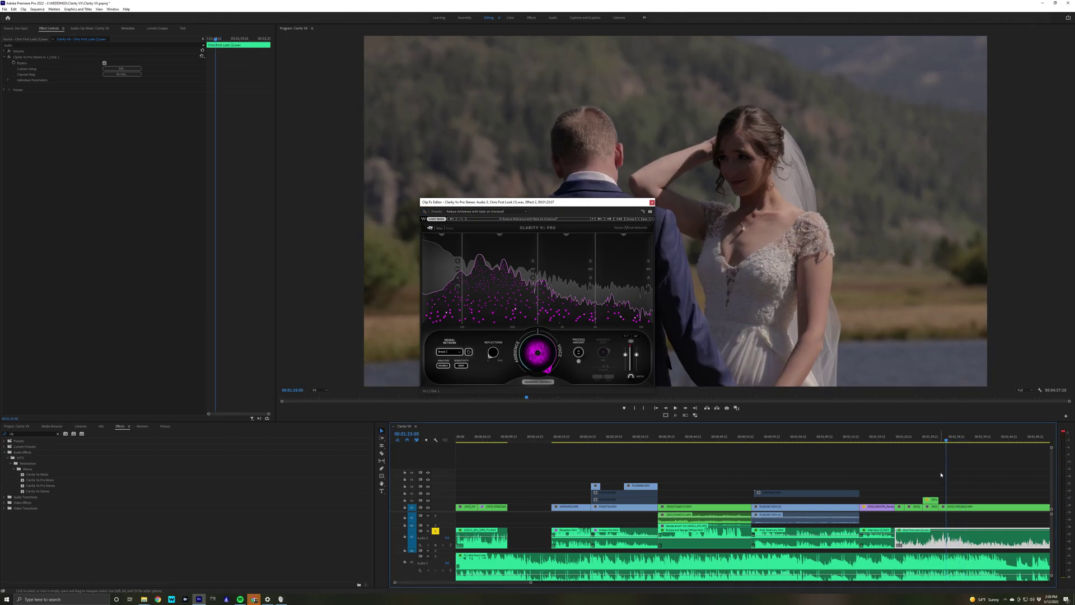
pyautogui.press('space')
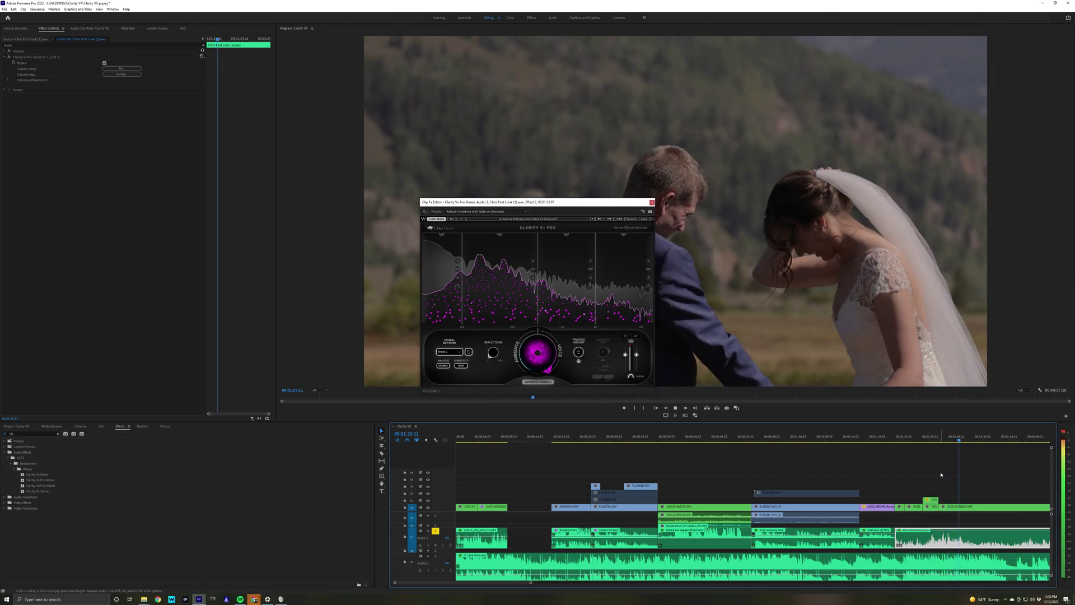
pyautogui.click(929, 441)
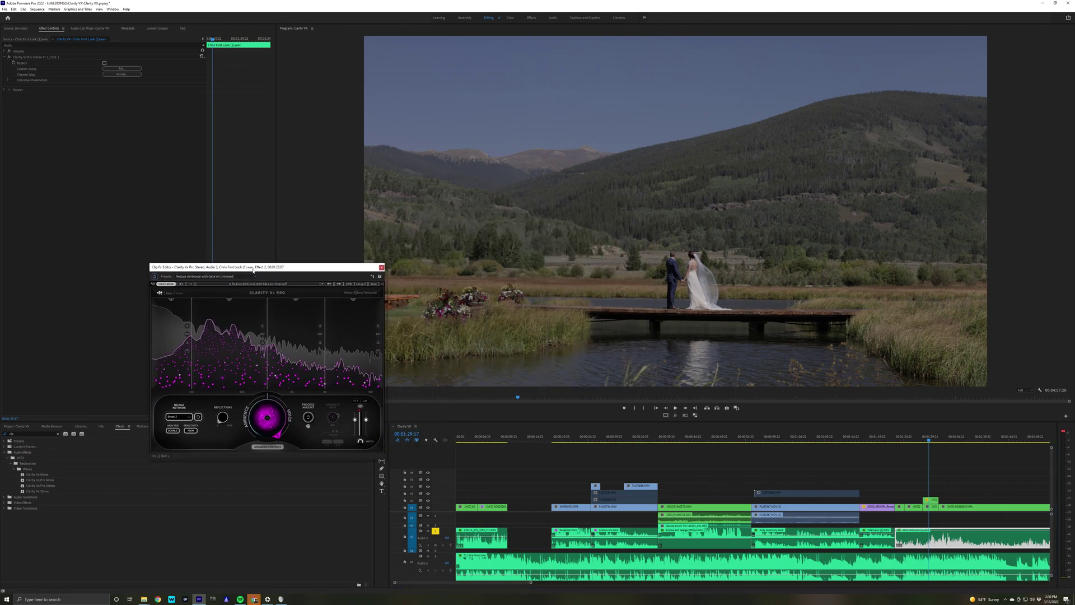
# Step: Move the plugin window off the video, close it, and zoom the timeline out
pyautogui.moveTo(524, 204); pyautogui.dragTo(238, 268)
pyautogui.click(929, 470)
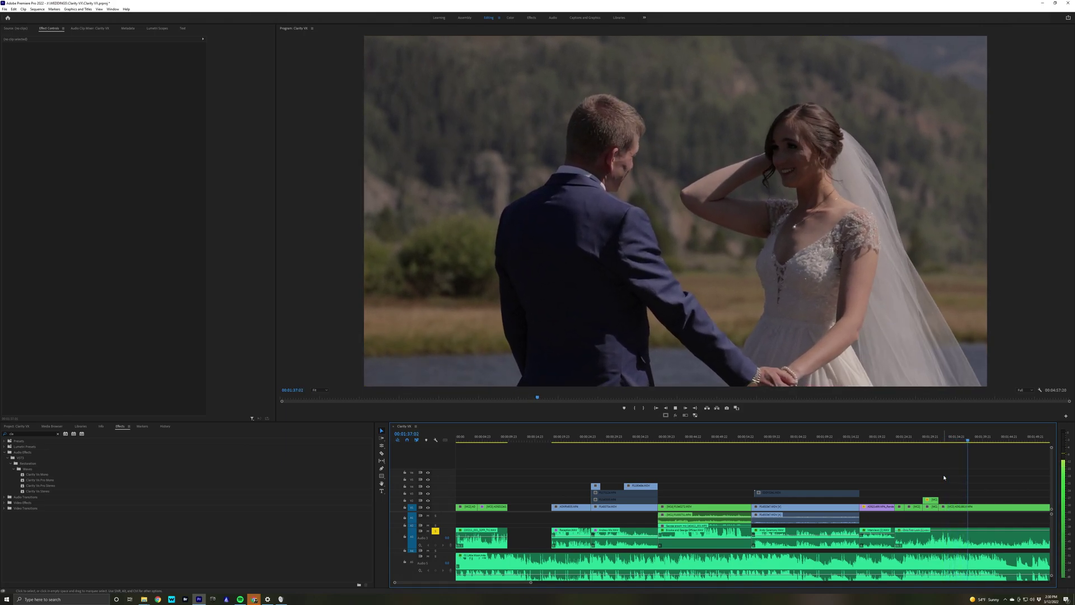
pyautogui.press('-')
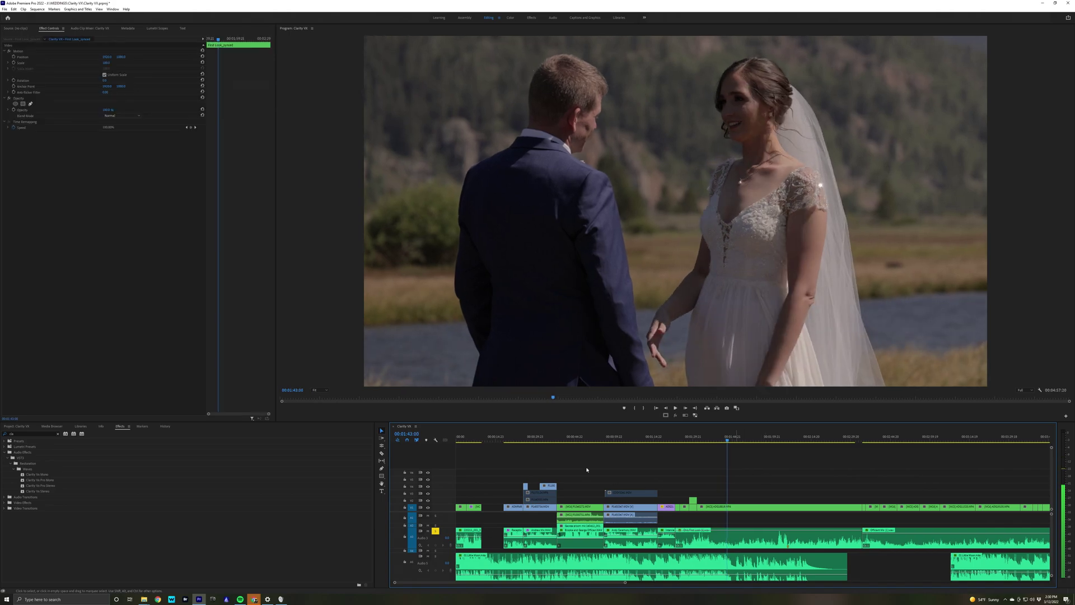
# Step: Reopen Clarity Vx Pro on Chris First Look, bypass it, and replay several passages to hear the original sound
pyautogui.doubleClick(695, 538)
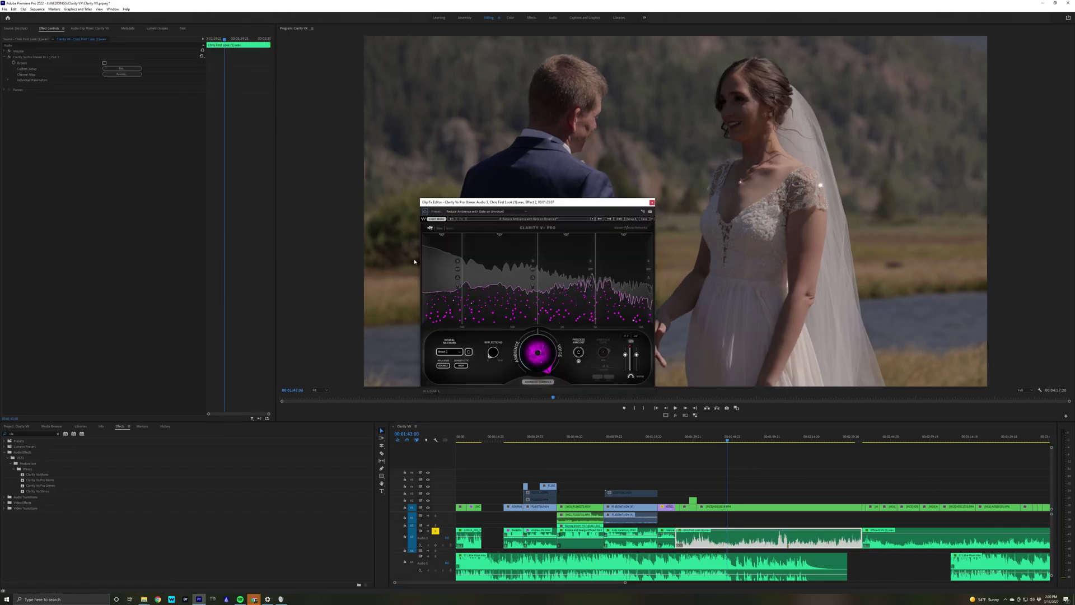
pyautogui.moveTo(493, 205); pyautogui.dragTo(209, 257)
pyautogui.press('space')
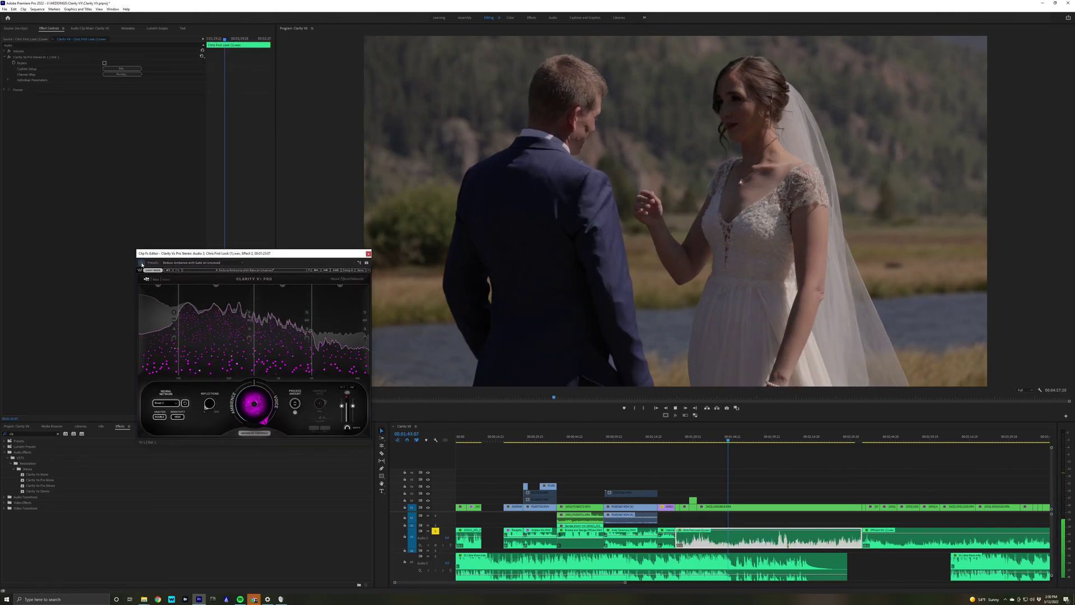
pyautogui.click(141, 263)
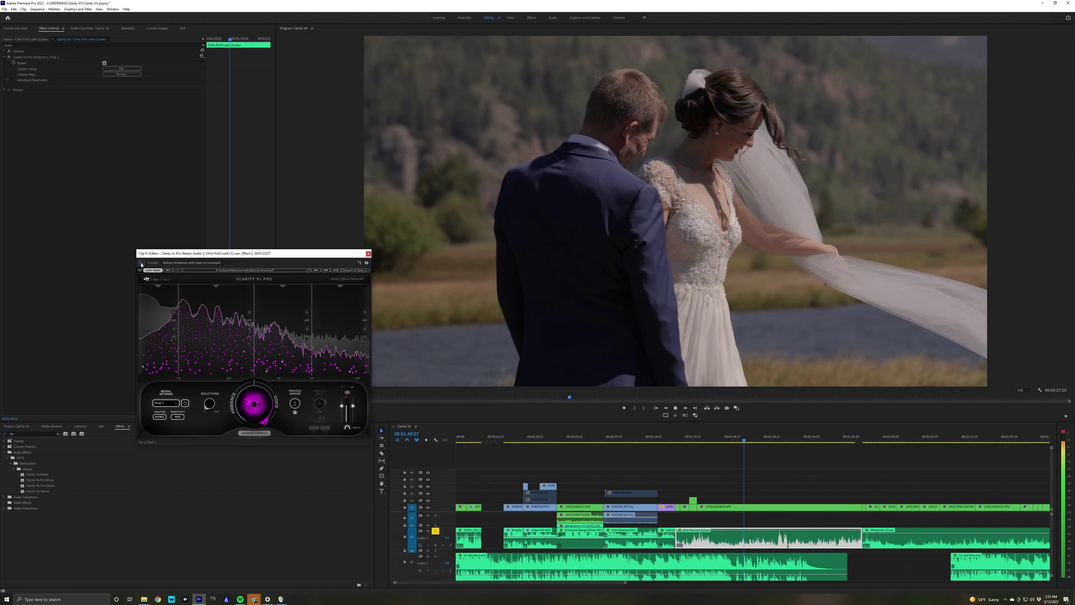
pyautogui.press('space')
pyautogui.click(765, 441)
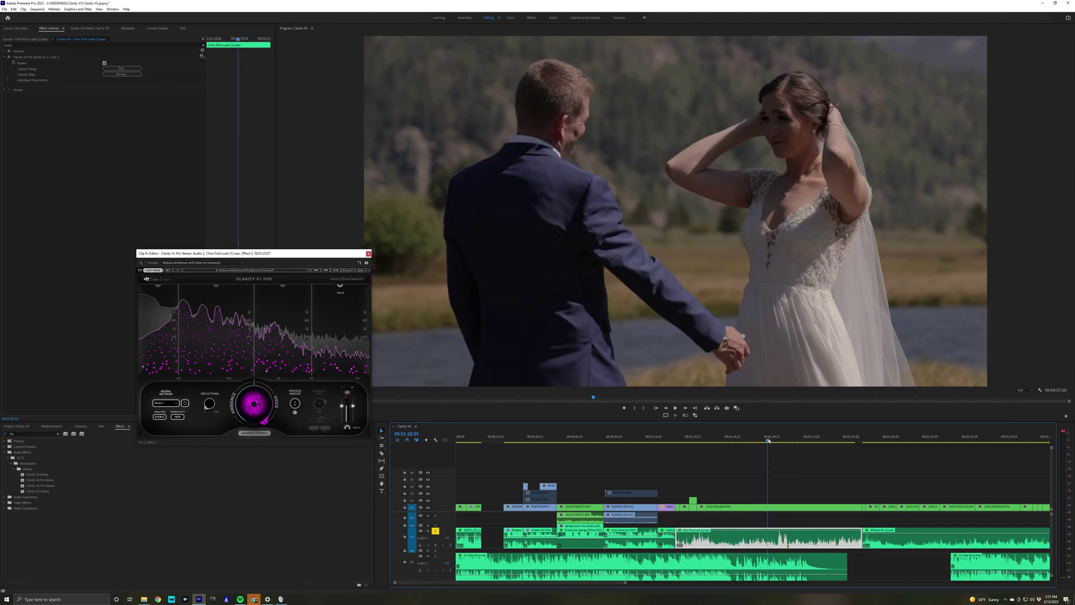
pyautogui.press('space')
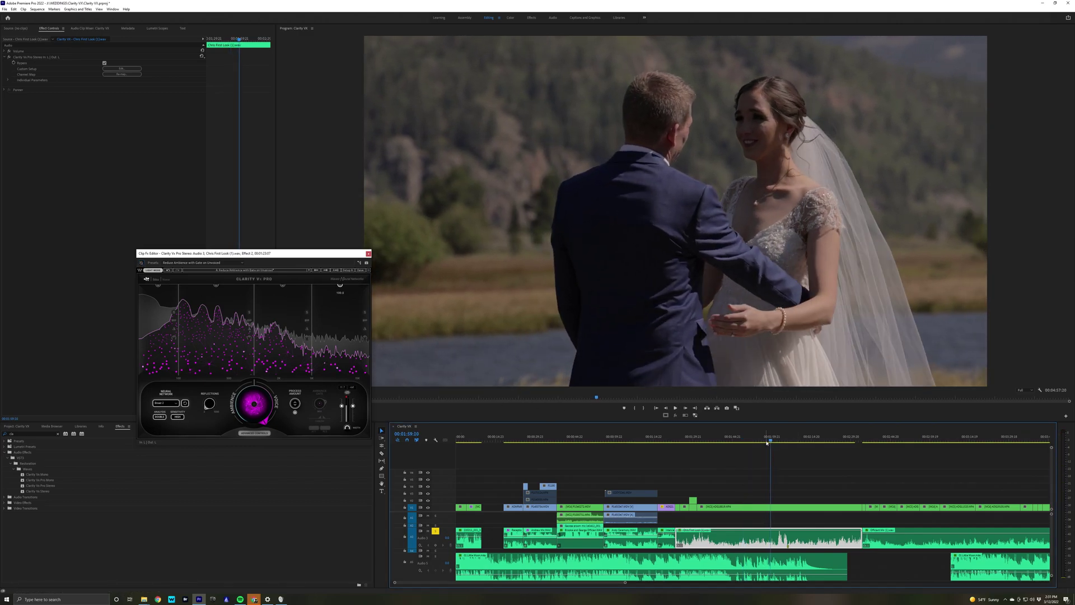
pyautogui.click(764, 442)
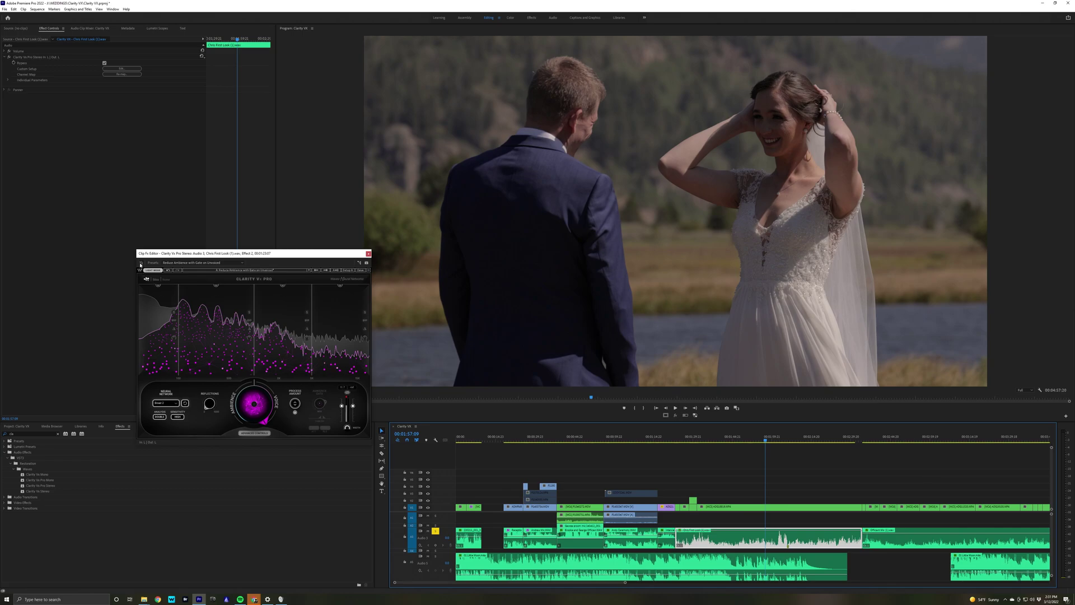
pyautogui.click(763, 441)
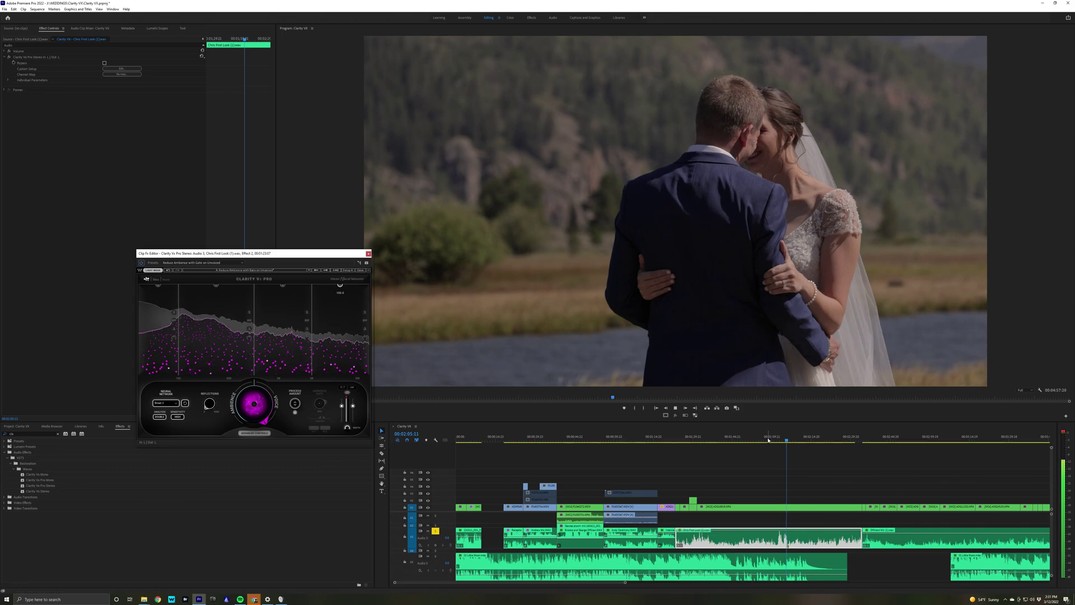
pyautogui.click(744, 441)
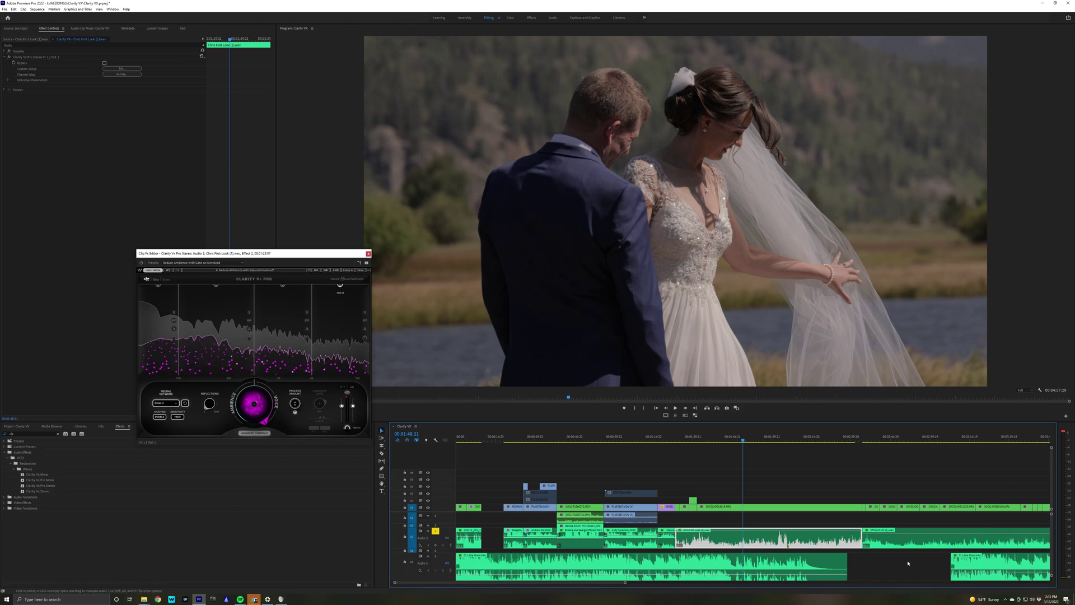
pyautogui.scroll(-5, 908, 563)
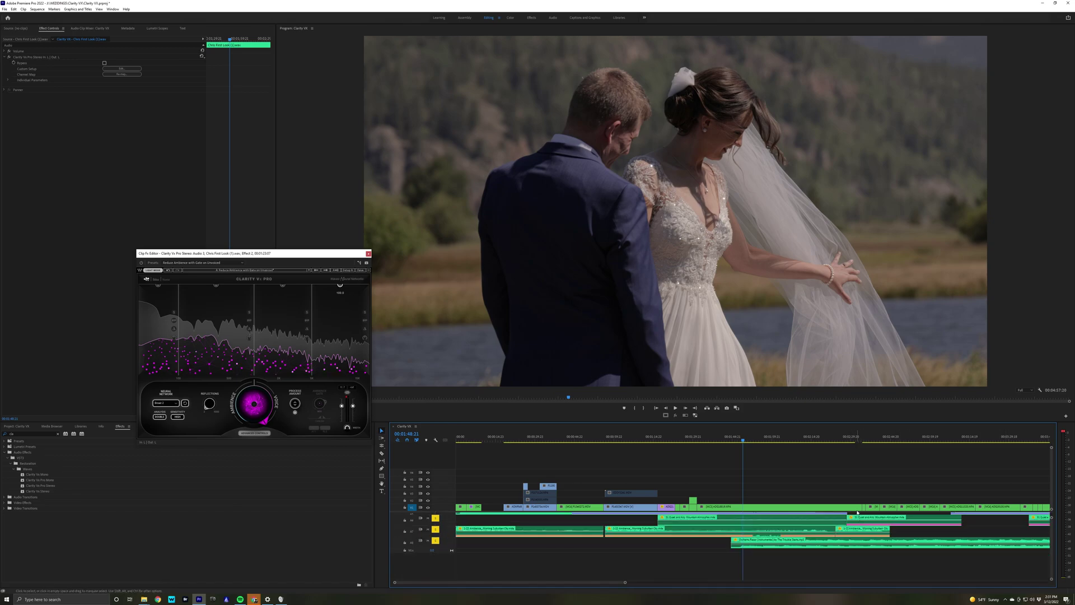
# Step: Slide the lowest music clip earlier, play, then zoom in at 00:02:37:02 and skim to the next first-look shot
pyautogui.moveTo(799, 552); pyautogui.dragTo(763, 551)
pyautogui.press('space')
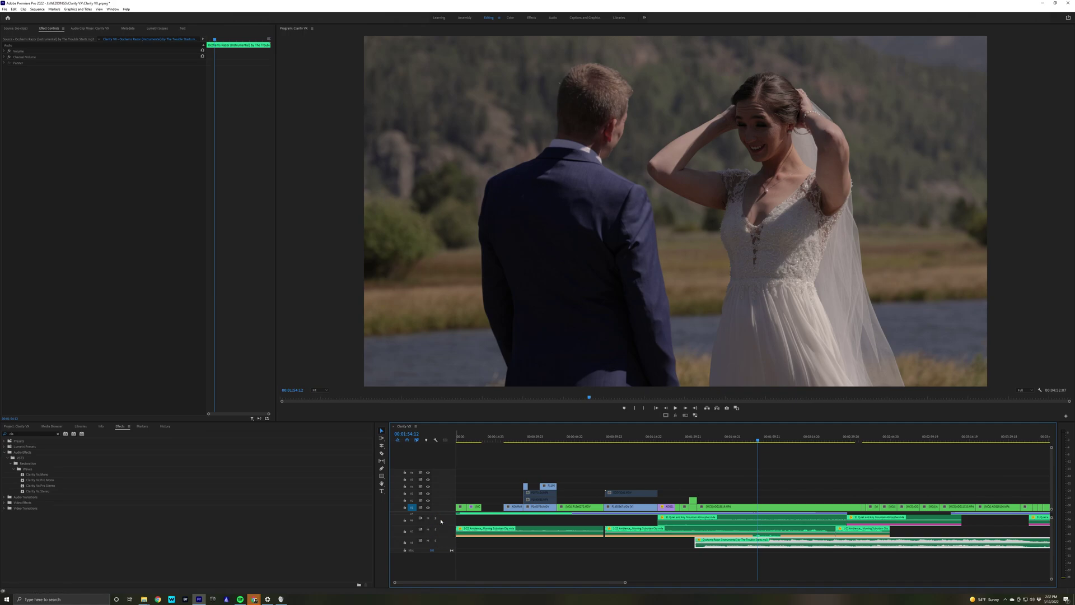
pyautogui.click(871, 440)
pyautogui.press('=')
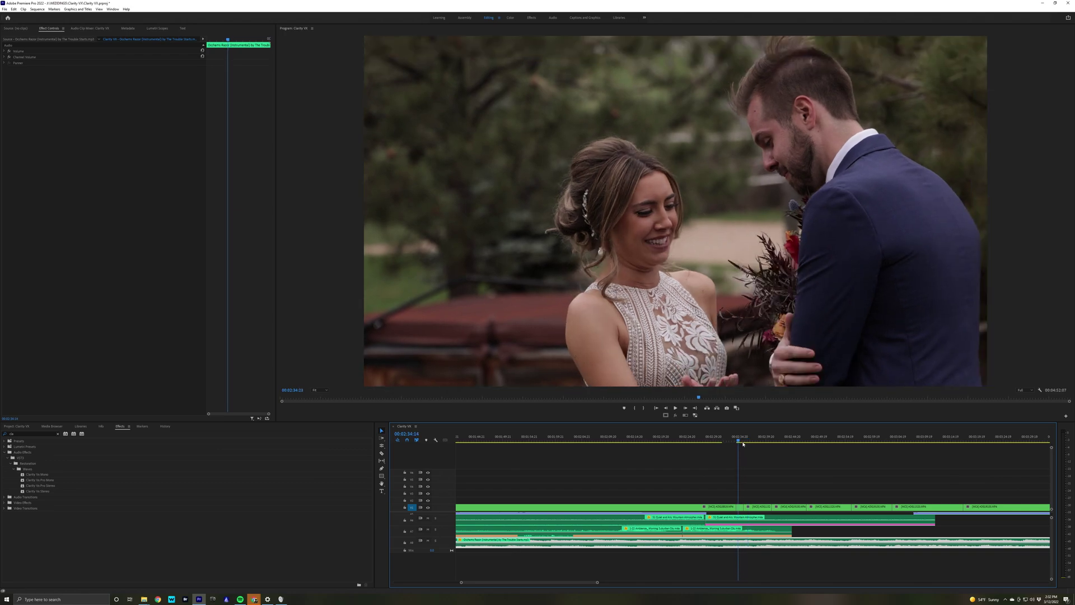
pyautogui.moveTo(761, 444)
pyautogui.mouseDown()
pyautogui.moveTo(791, 446)
pyautogui.moveTo(757, 457)
pyautogui.mouseUp()
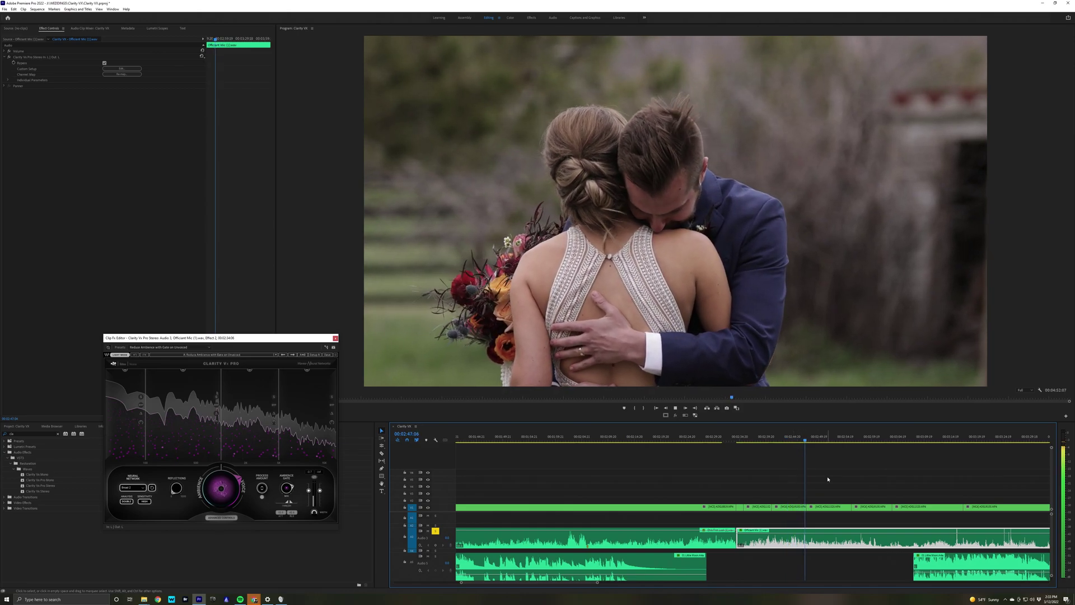
pyautogui.press('-')
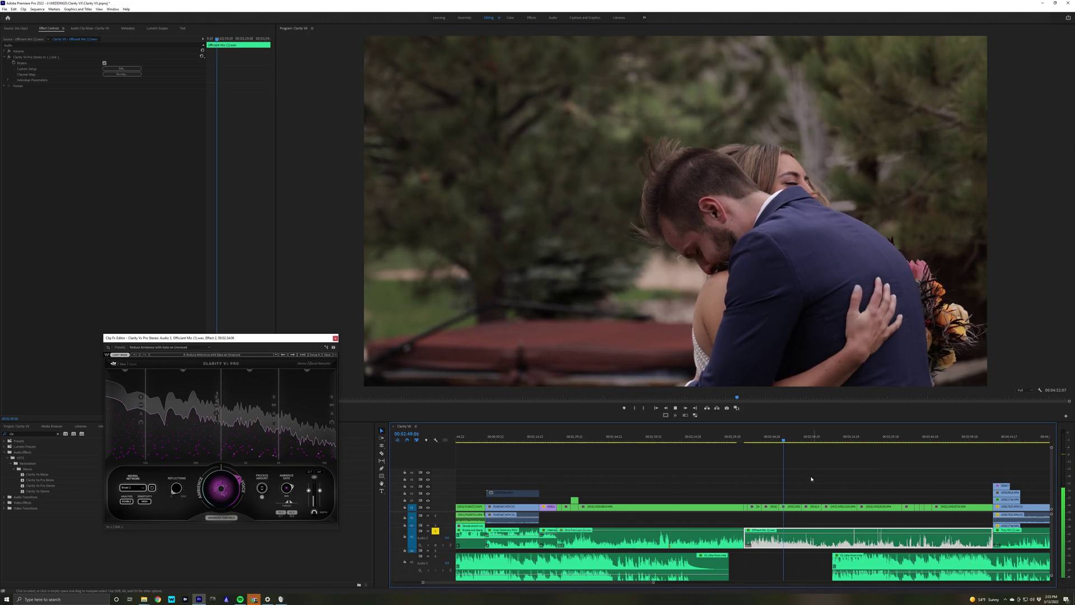
pyautogui.press('space')
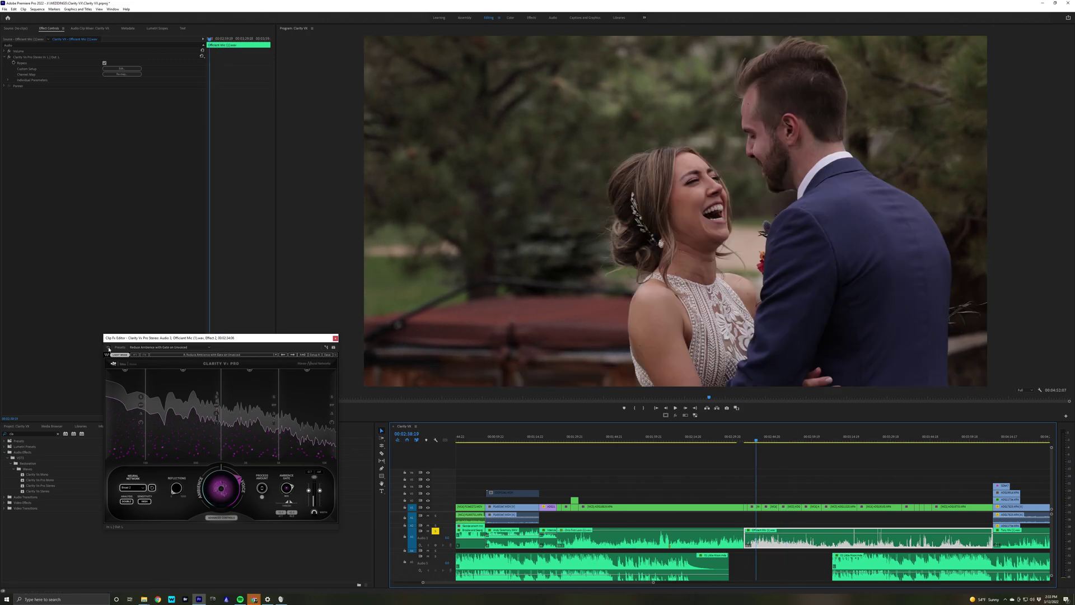
pyautogui.press('space')
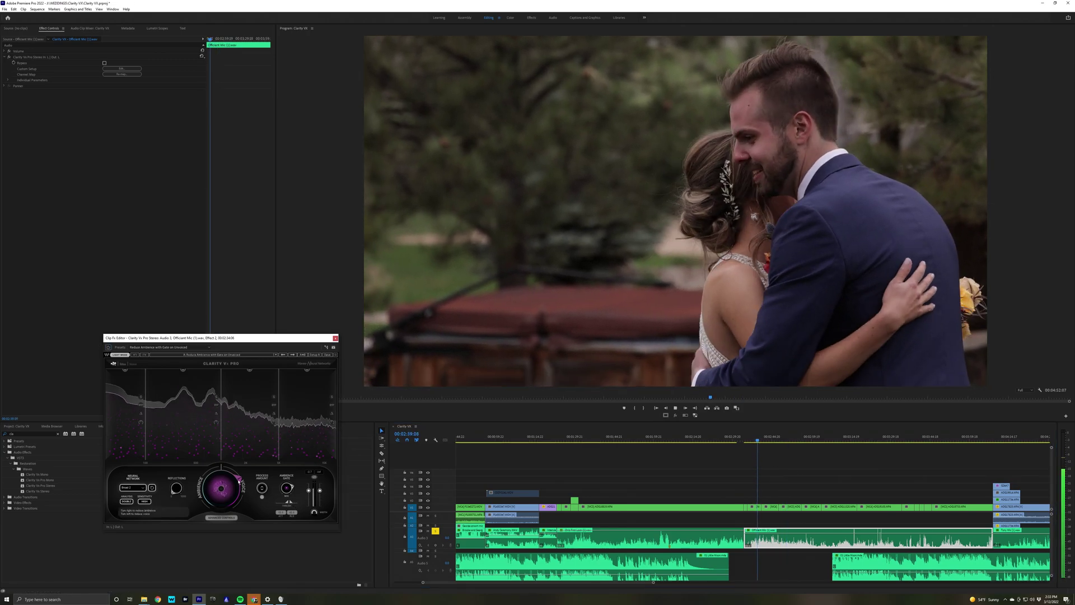
pyautogui.press('space')
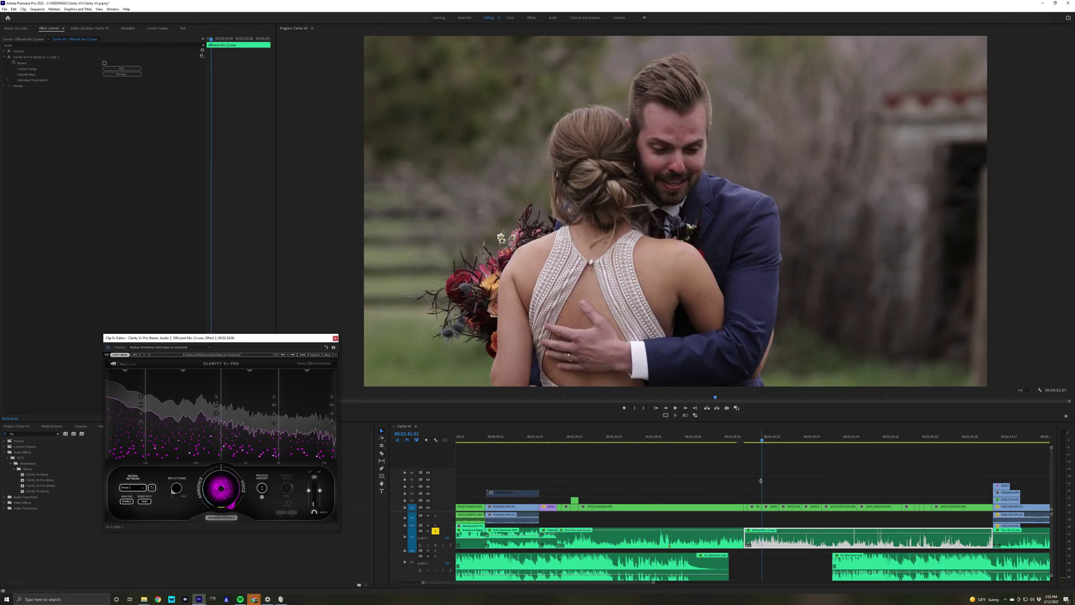
# Step: Close the previous plugin editor and zoom the timeline to the next dialogue shot at 00:03:11:21
pyautogui.click(805, 486)
pyautogui.press('\\')
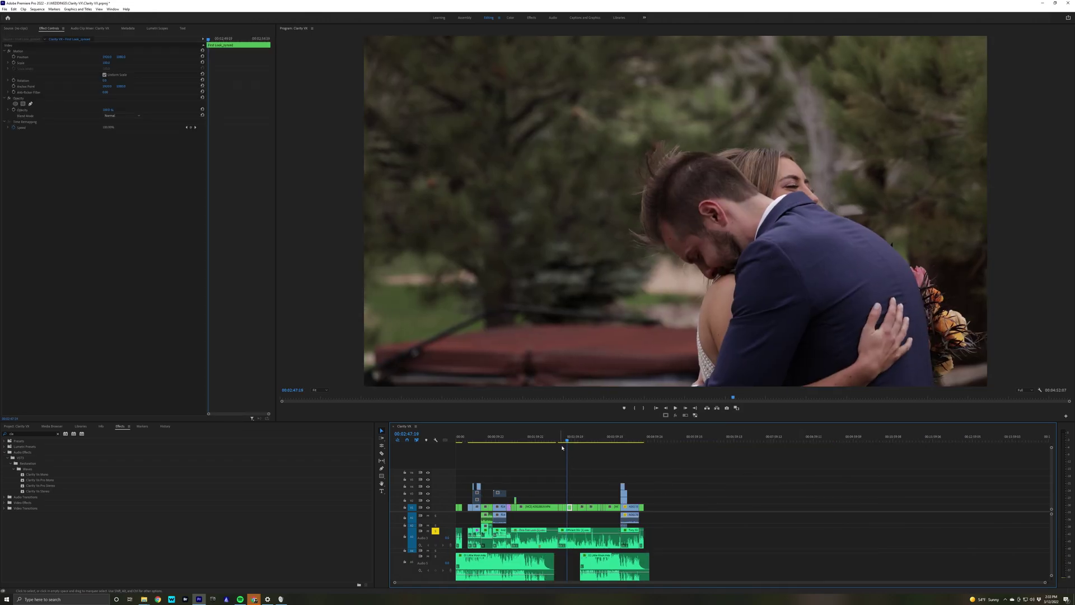
pyautogui.click(587, 442)
pyautogui.press('=')
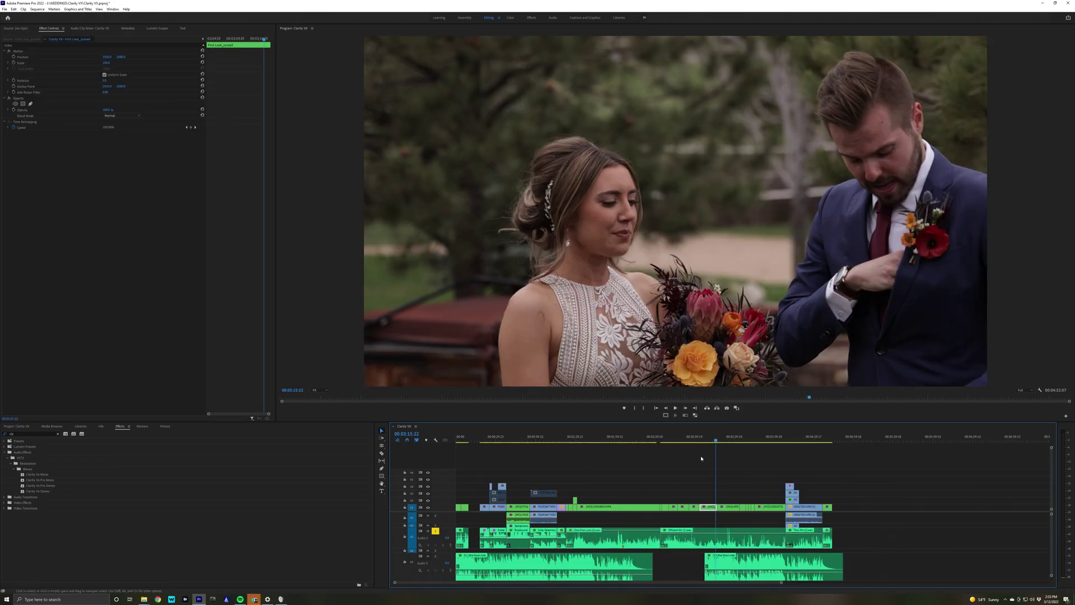
pyautogui.click(710, 440)
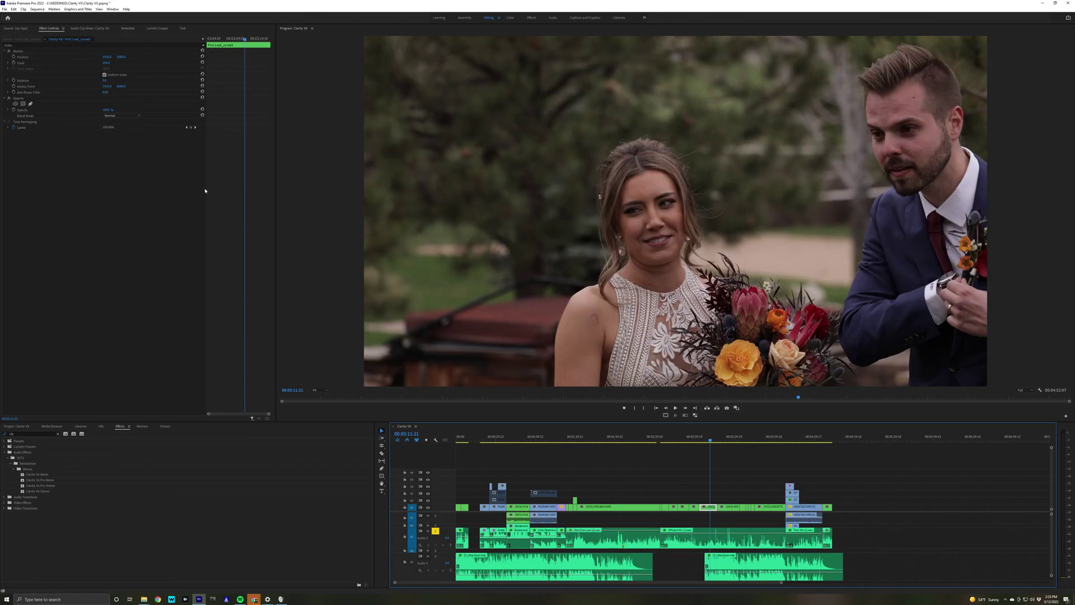
# Step: Open Clarity Vx Pro on Officiant Mic, compare processed and bypassed playback, then reveal the audio meters
pyautogui.click(705, 549)
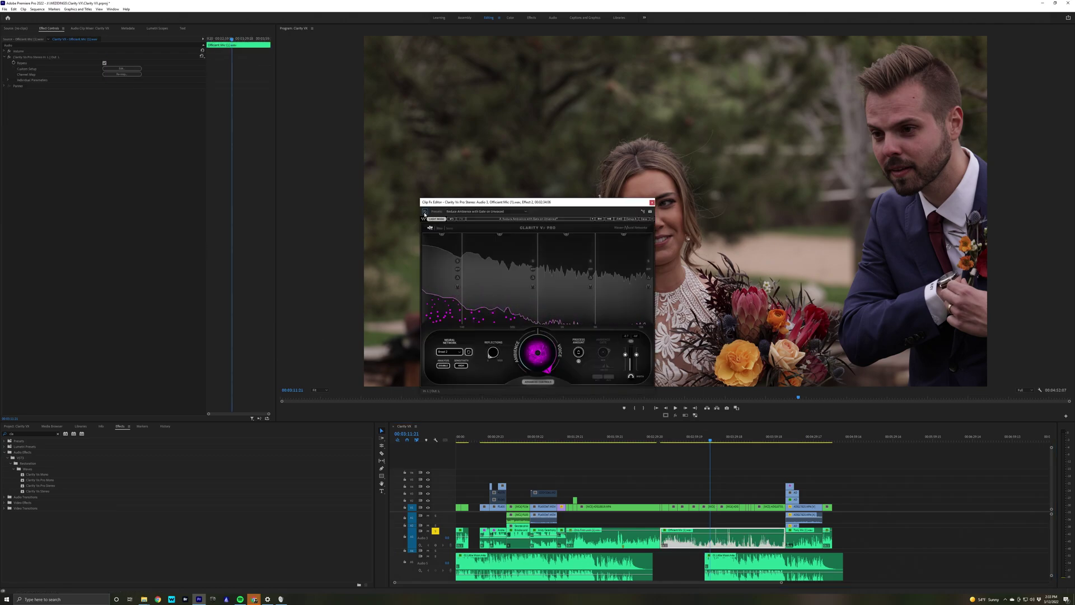
pyautogui.press('space')
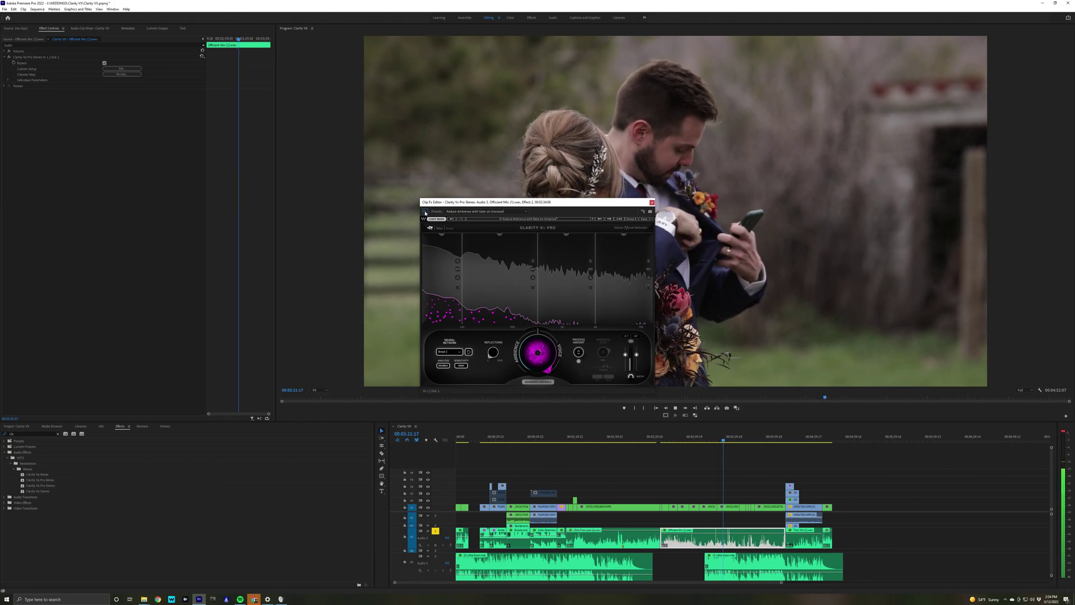
pyautogui.moveTo(448, 202); pyautogui.dragTo(229, 207)
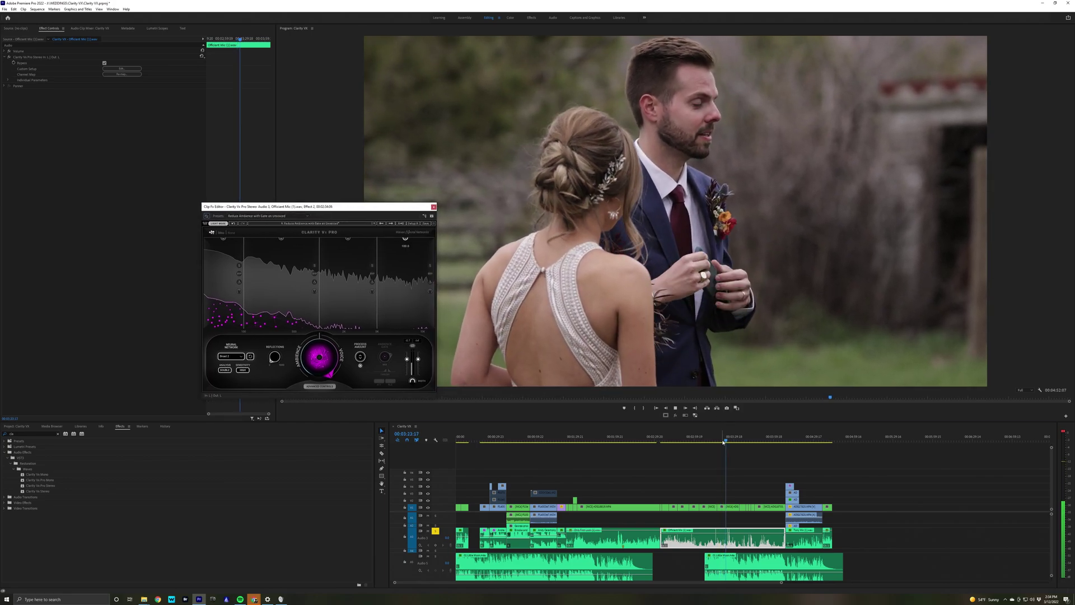
pyautogui.press('space')
pyautogui.click(206, 217)
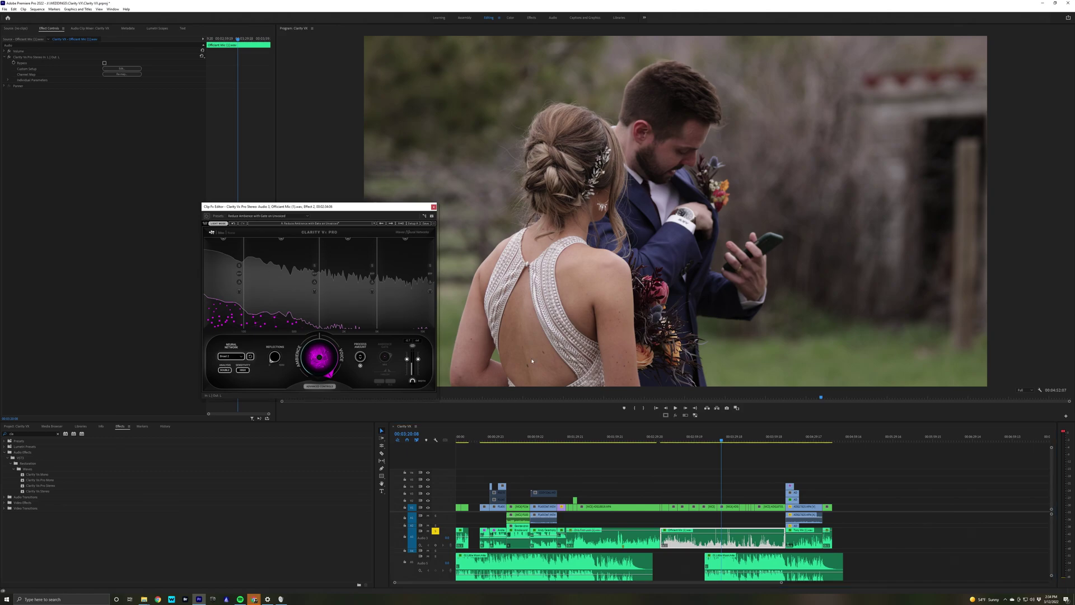
pyautogui.press('space')
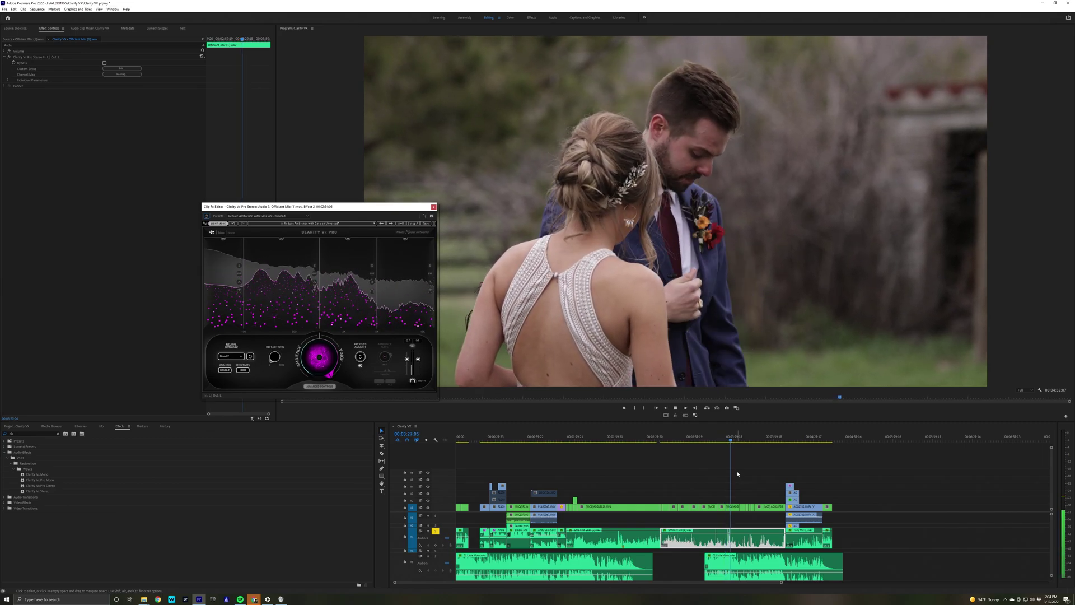
pyautogui.click(716, 441)
pyautogui.press('space')
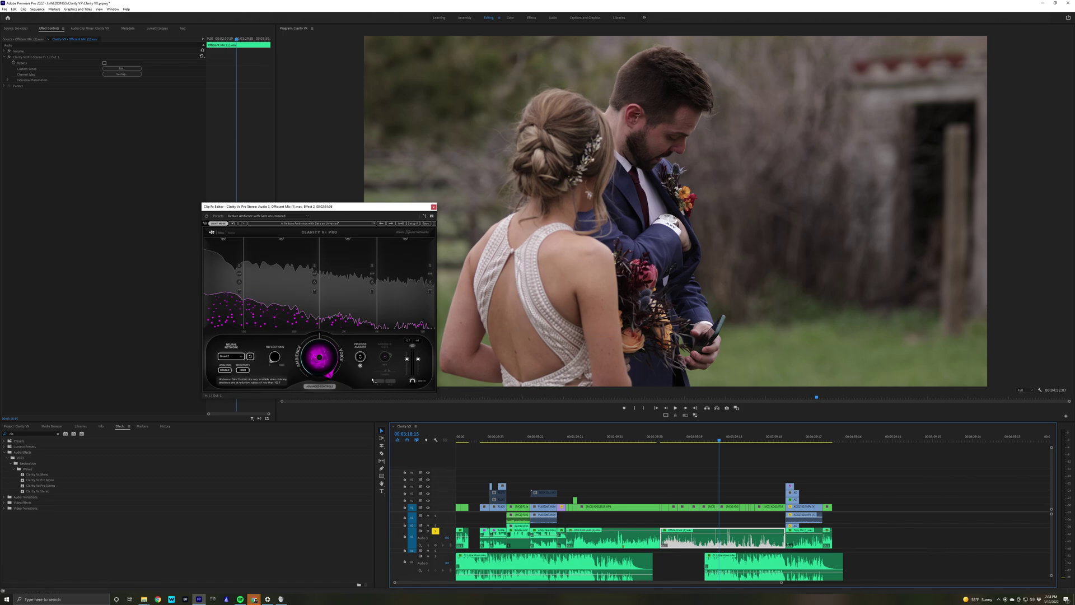
pyautogui.click(332, 376)
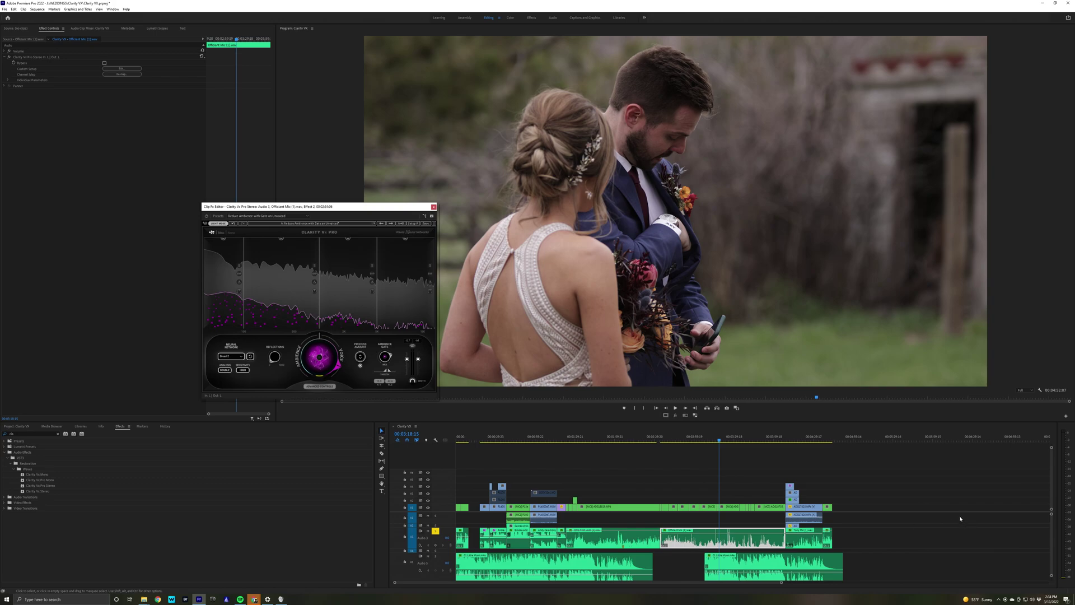
pyautogui.moveTo(1059, 437); pyautogui.dragTo(889, 531)
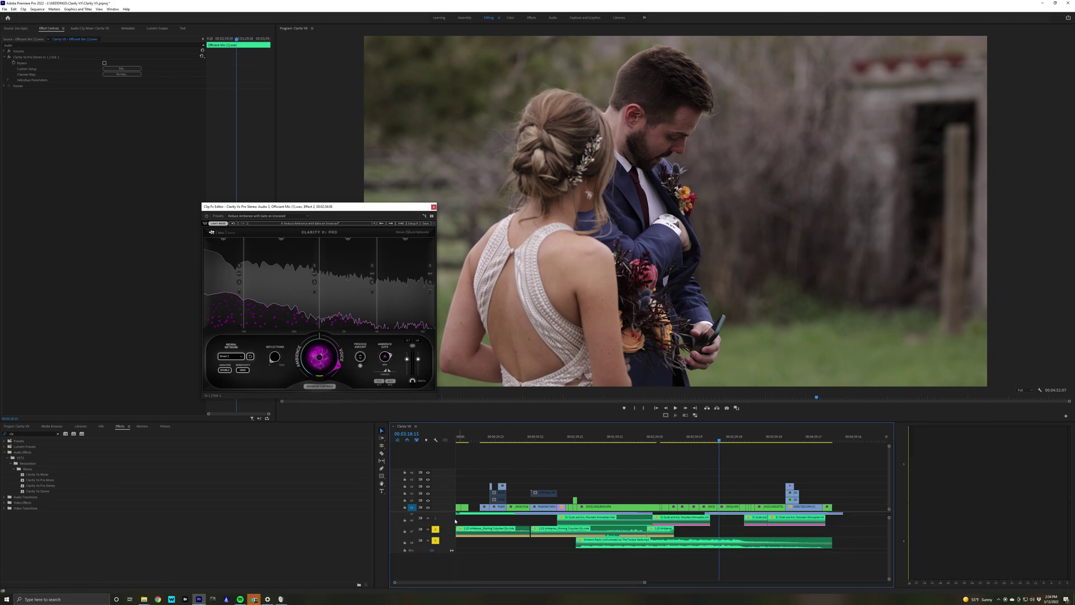
# Step: Select the first audio track clip, play the sequence, and expand the audio tracks to show waveforms
pyautogui.moveTo(698, 525); pyautogui.dragTo(715, 524)
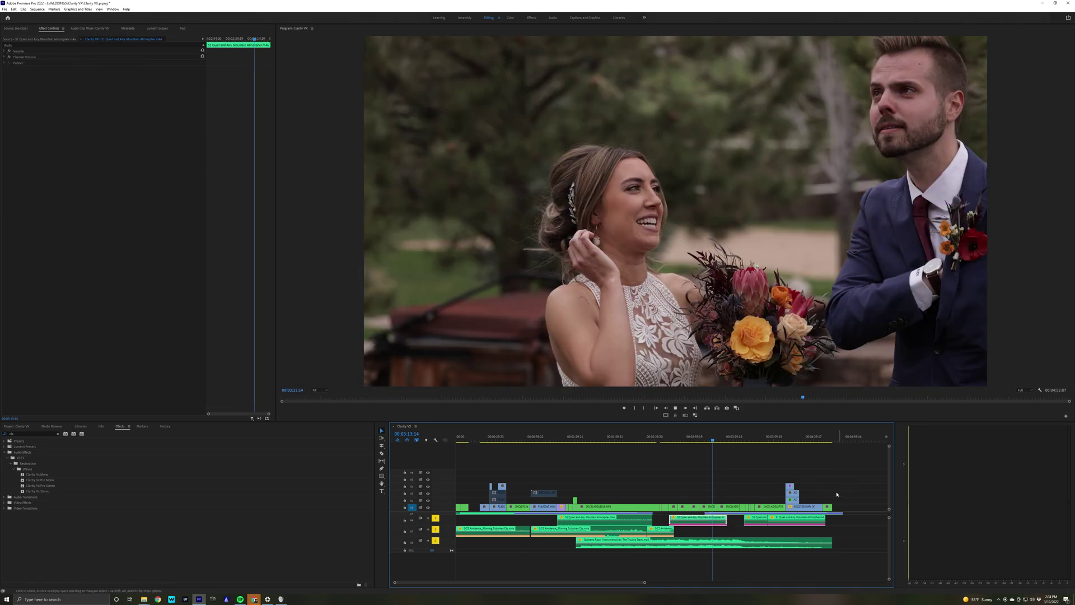
pyautogui.press('space')
pyautogui.hotkey('alt', '=')
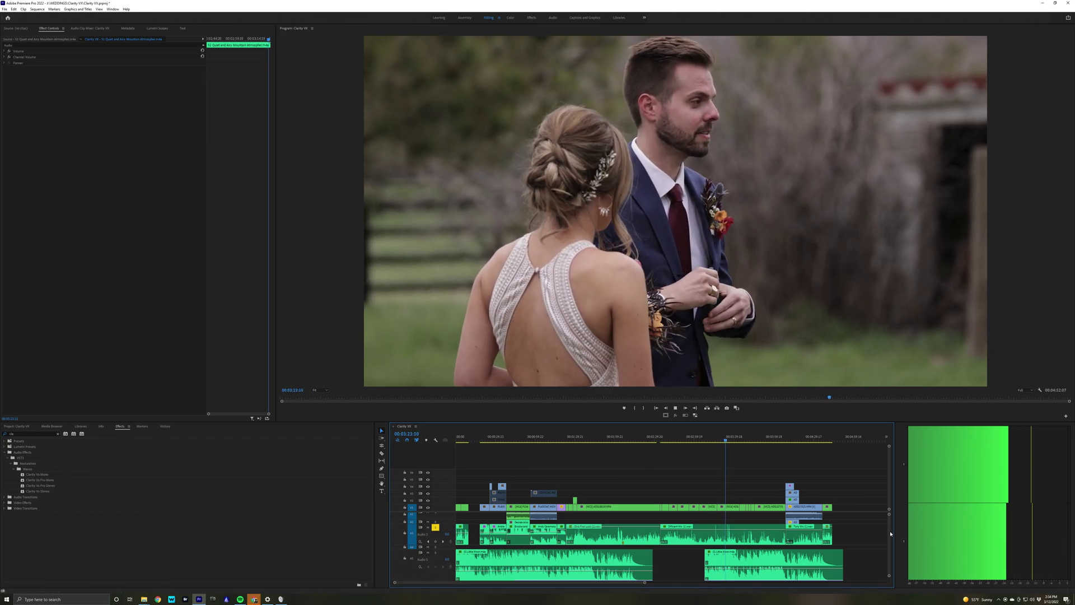
pyautogui.scroll(-3, 890, 534)
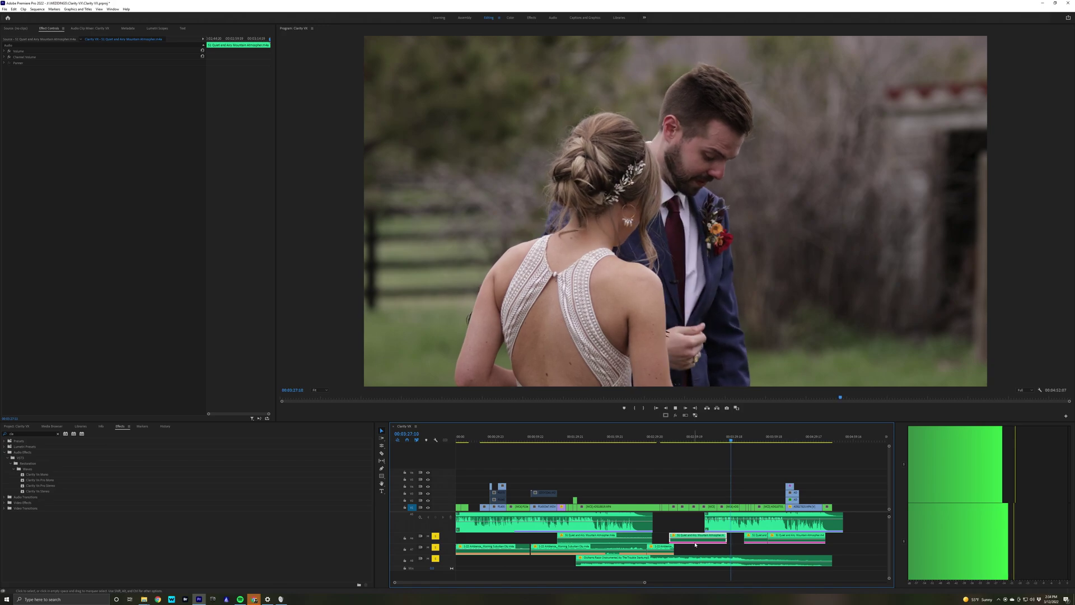
# Step: Jump to the ceremony section, select the 01 Little Moon.m4a clip, play, and zoom the timeline in
pyautogui.click(750, 441)
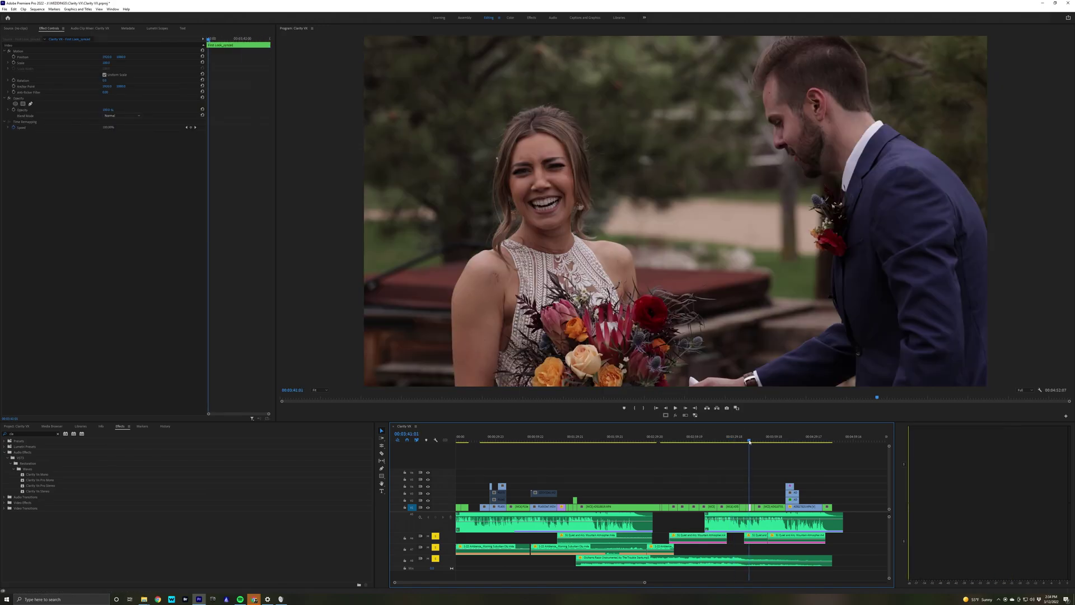
pyautogui.click(779, 439)
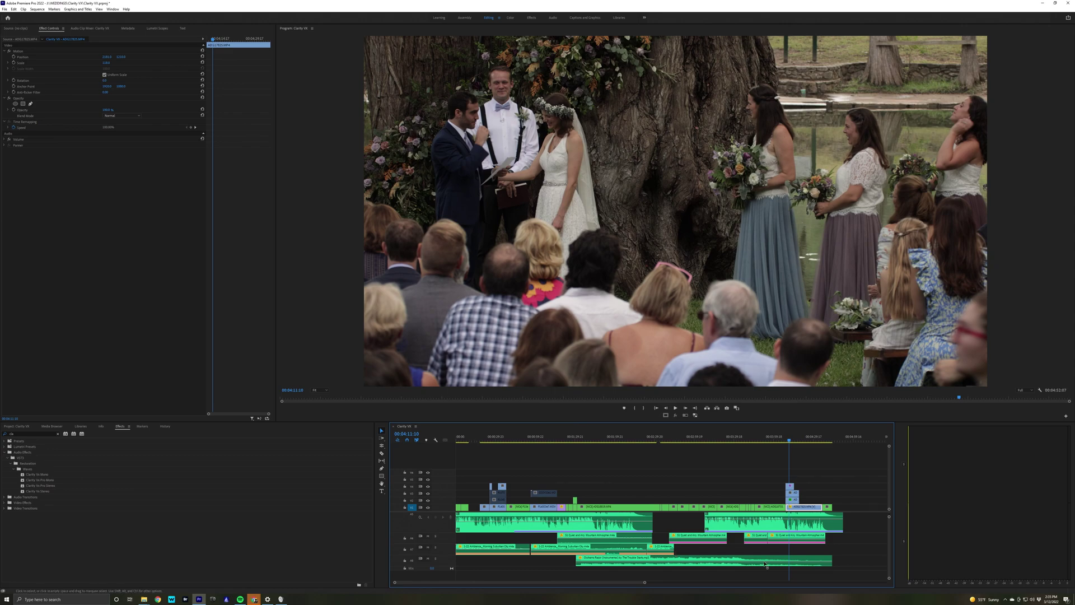
pyautogui.click(803, 527)
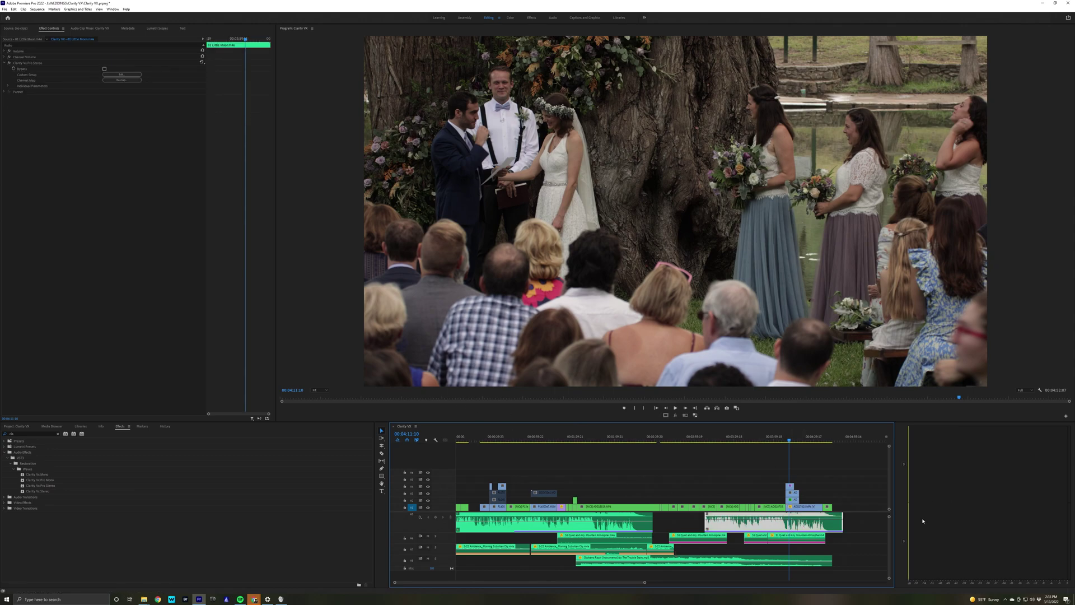
pyautogui.scroll(3, 890, 535)
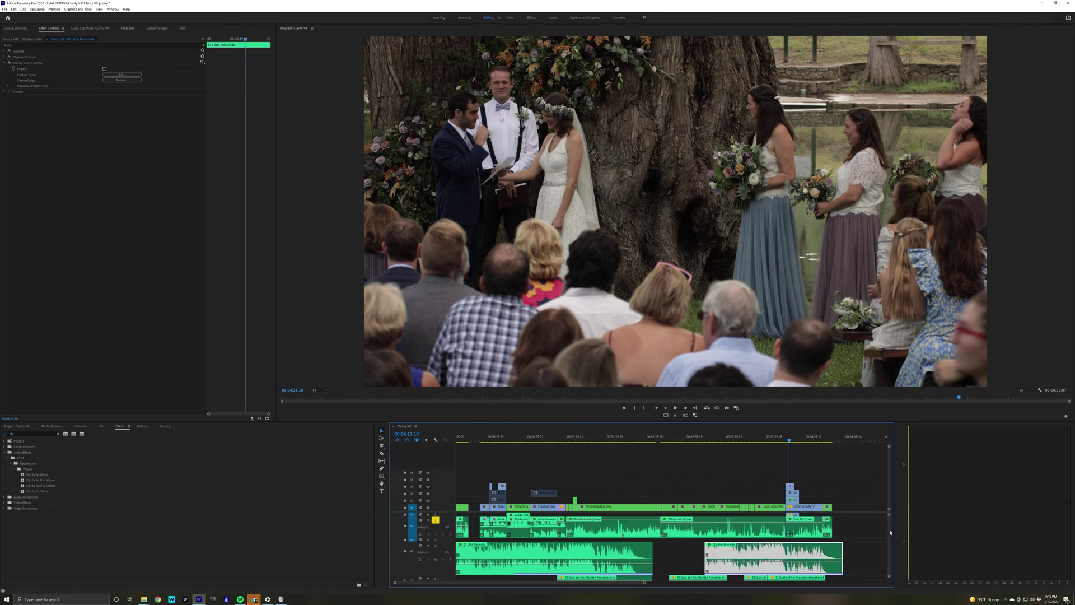
pyautogui.press('space')
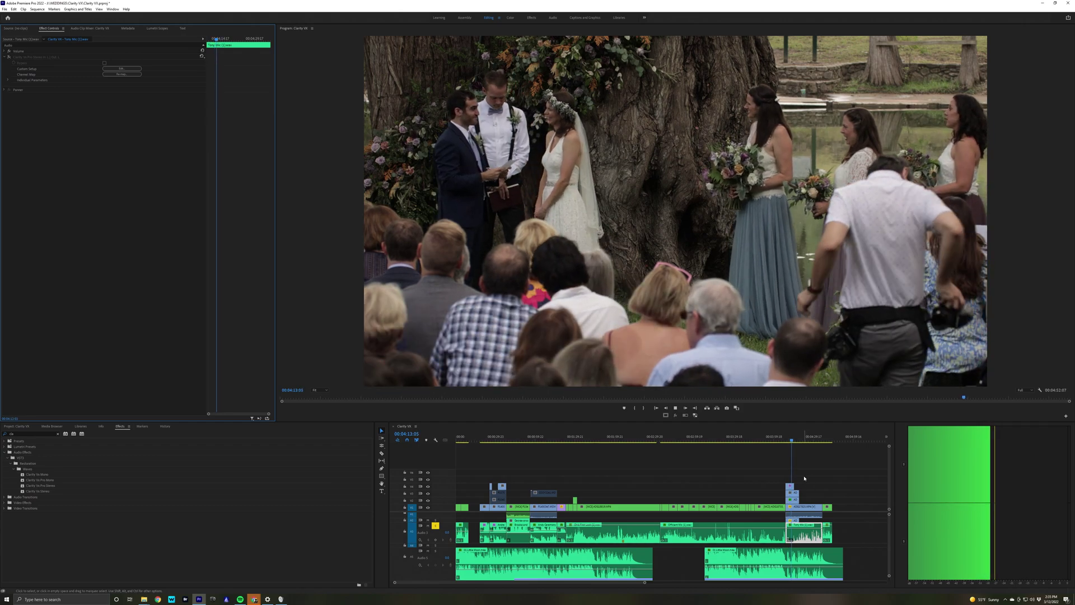
pyautogui.click(807, 478)
pyautogui.press('=')
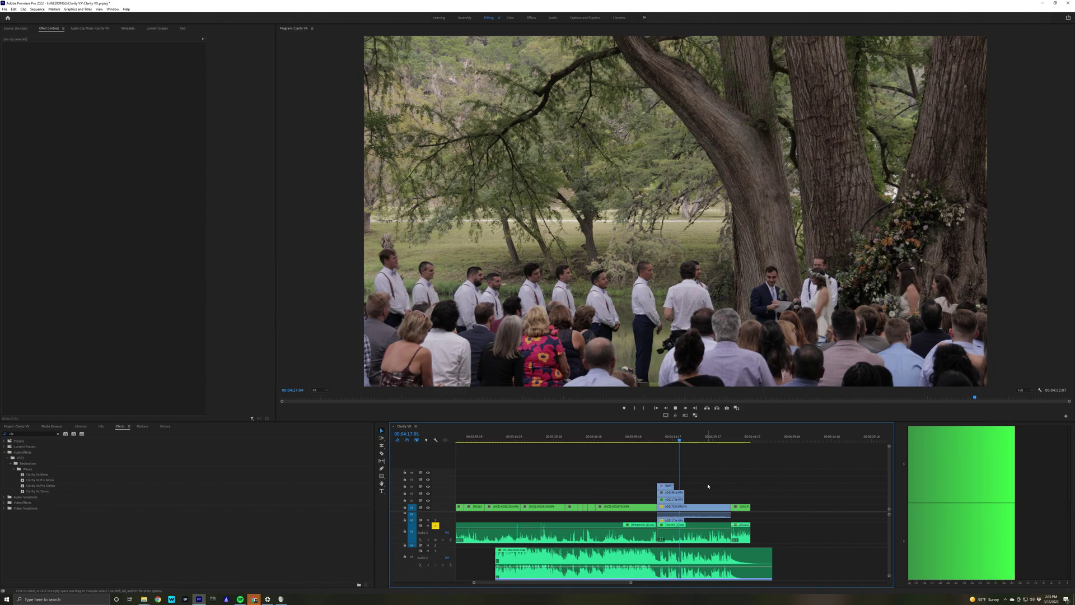
# Step: Replay the vows from 00:04:16:03, then enable Clarity Vx Pro on Tony Mic (1).wav and open its editor
pyautogui.press('space')
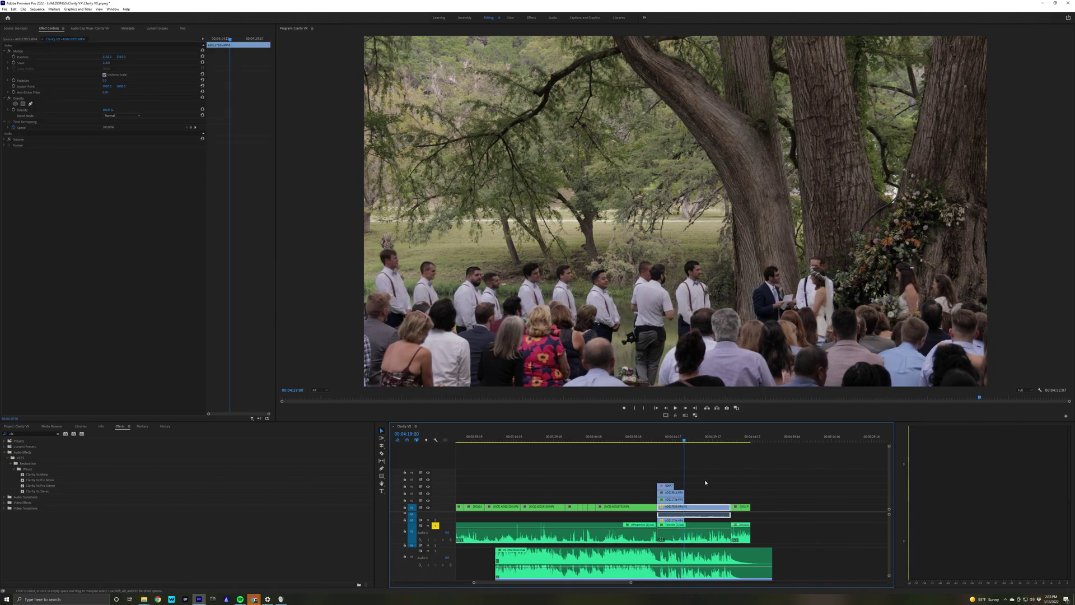
pyautogui.click(677, 440)
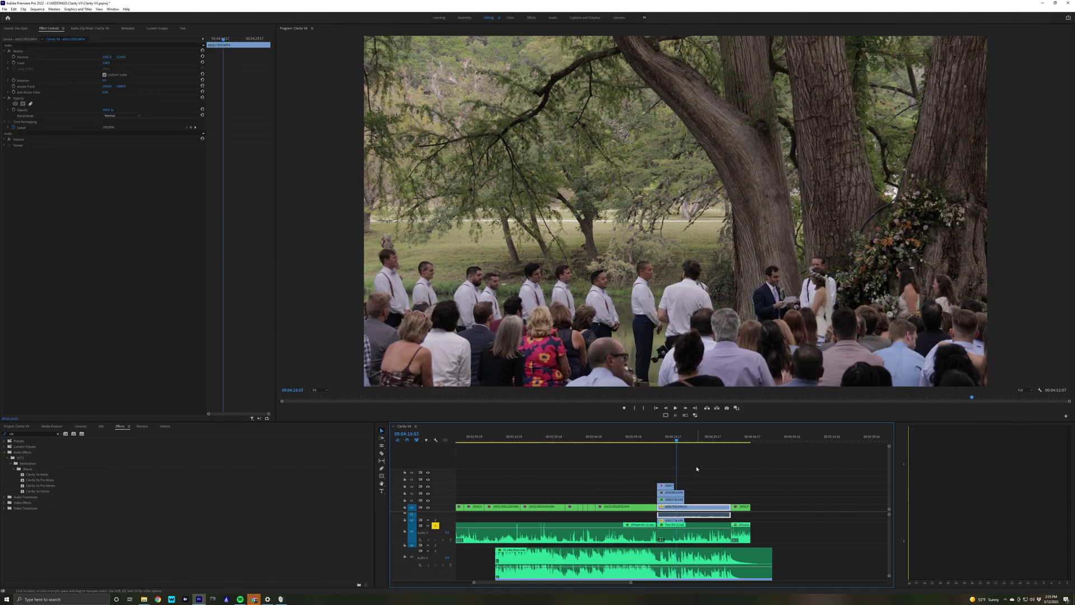
pyautogui.press('space')
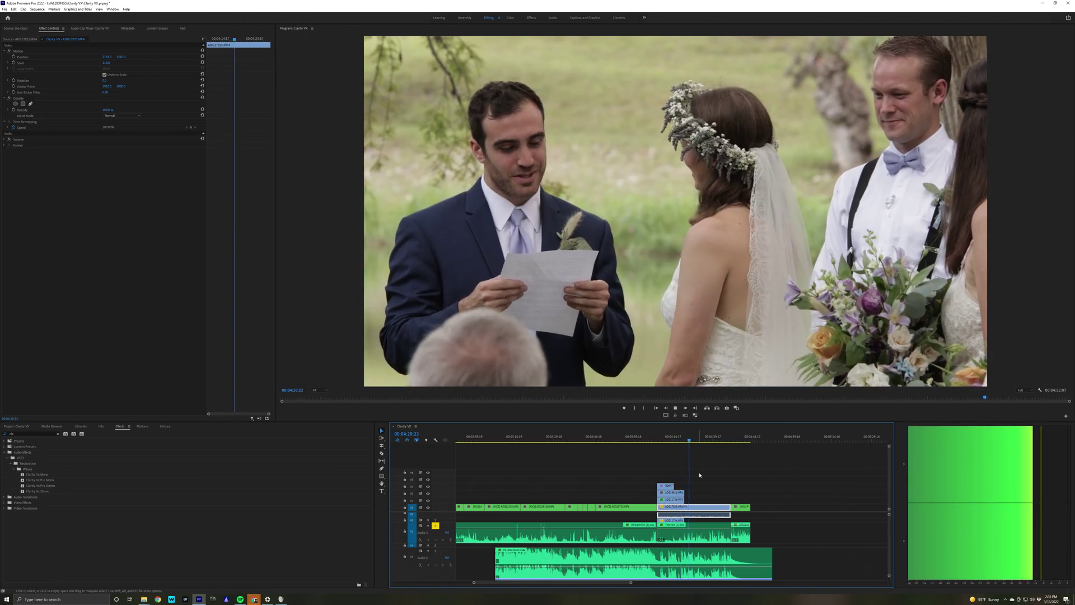
pyautogui.click(694, 532)
pyautogui.press('space')
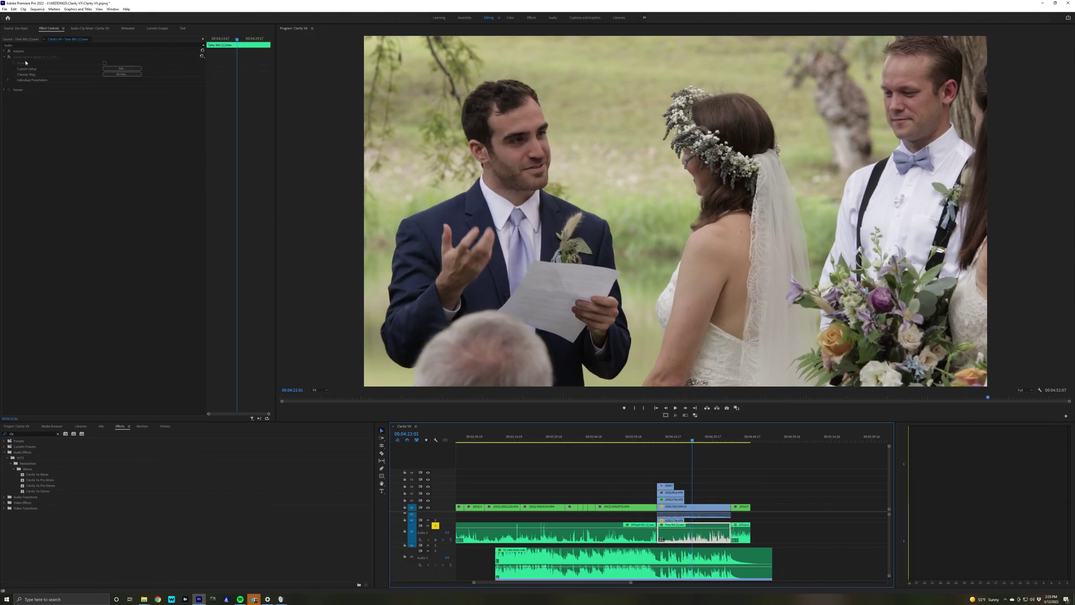
pyautogui.click(9, 58)
pyautogui.click(122, 68)
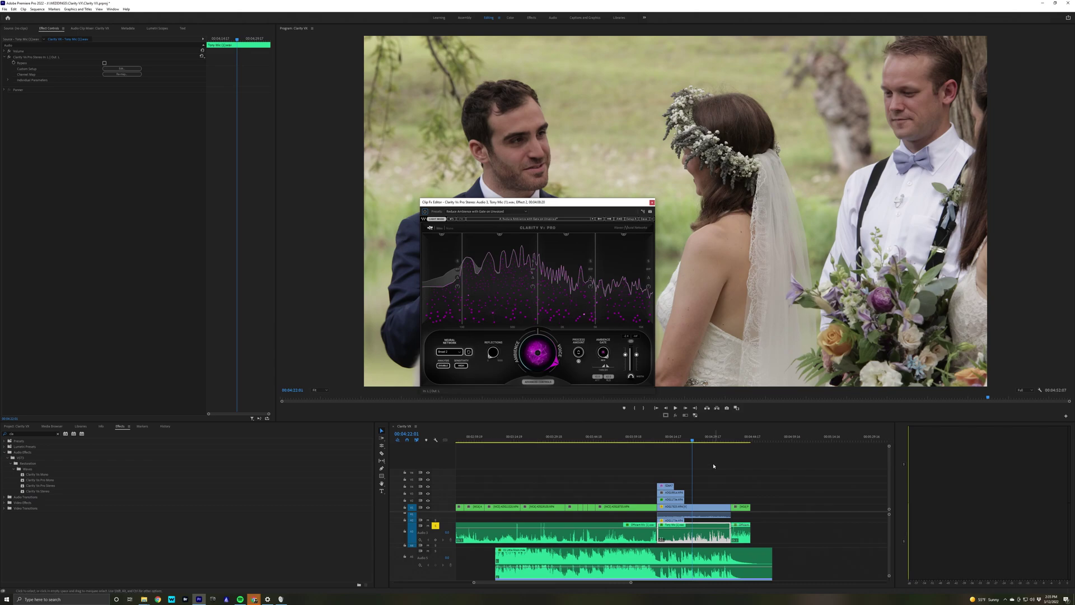
# Step: Play the cleaned vows from 00:04:20:06, then push the A8 music clip about 11 seconds later
pyautogui.moveTo(692, 442); pyautogui.dragTo(688, 441)
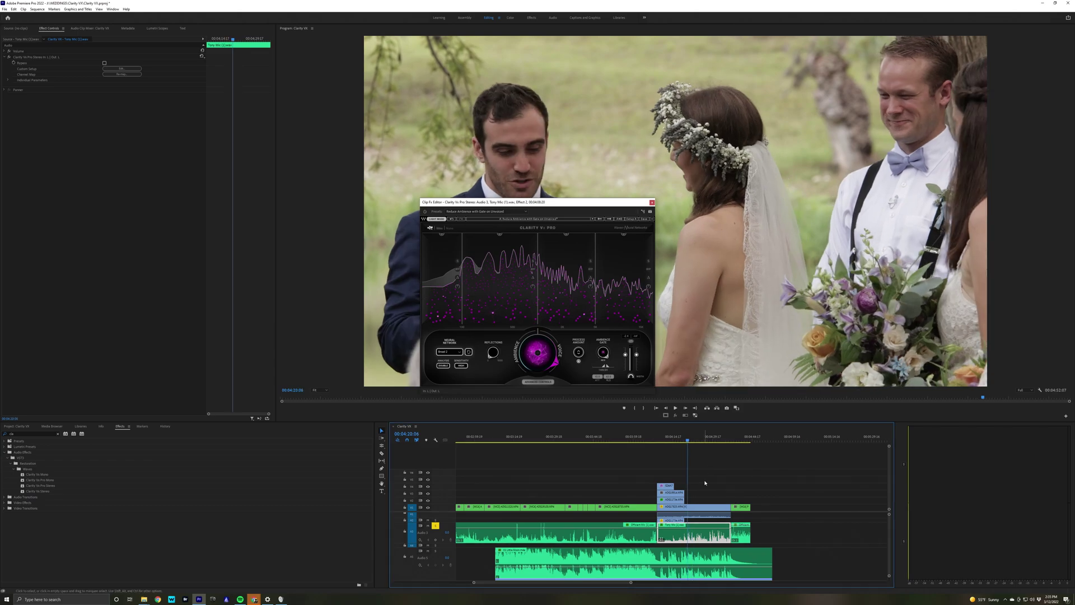
pyautogui.press('space')
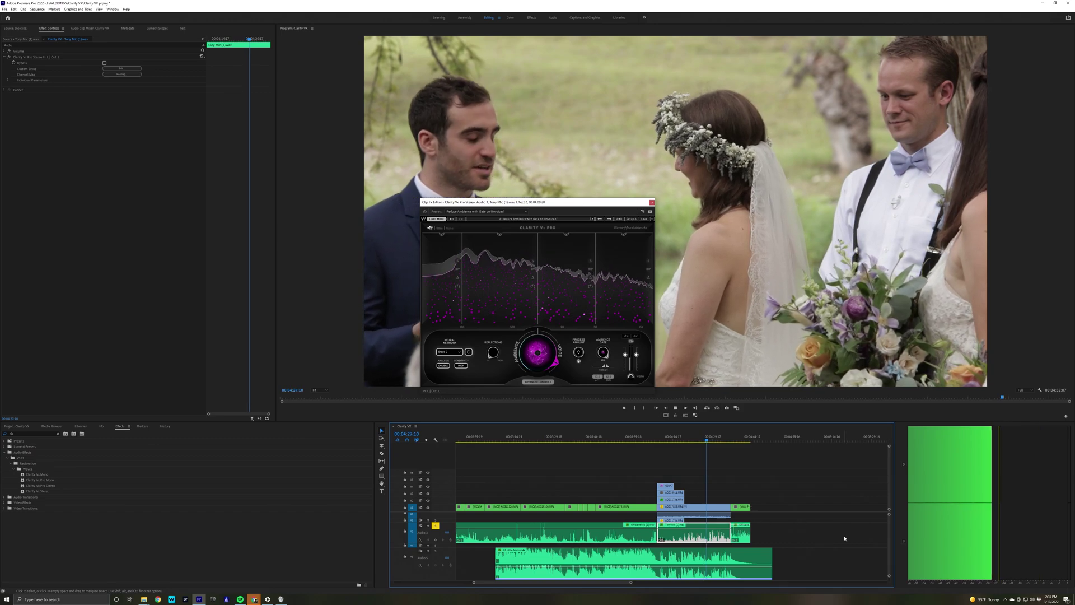
pyautogui.press('space')
pyautogui.scroll(-3, 889, 530)
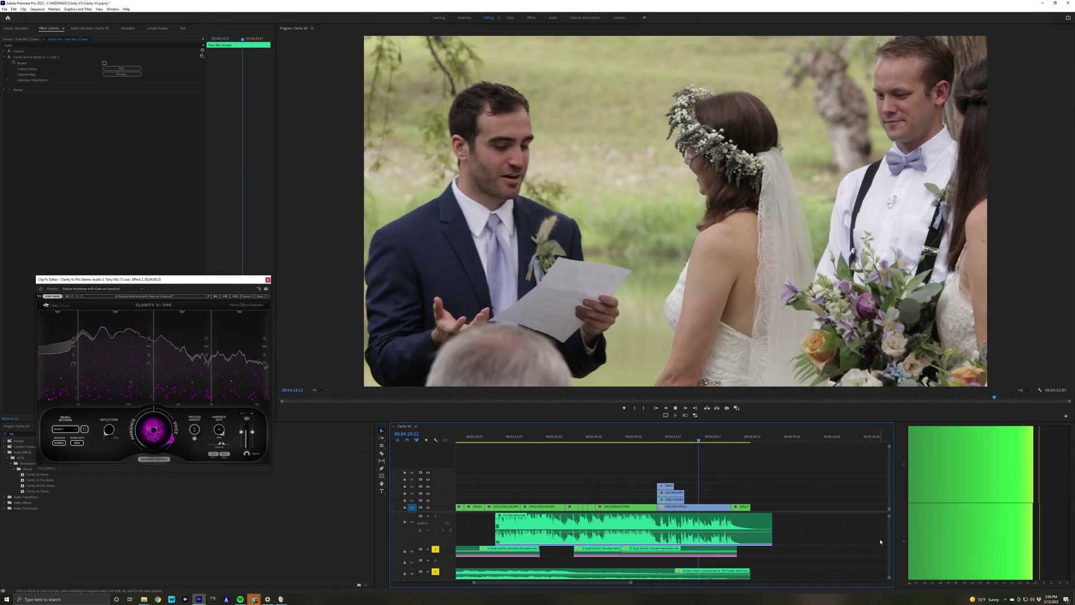
pyautogui.moveTo(736, 573); pyautogui.dragTo(765, 578)
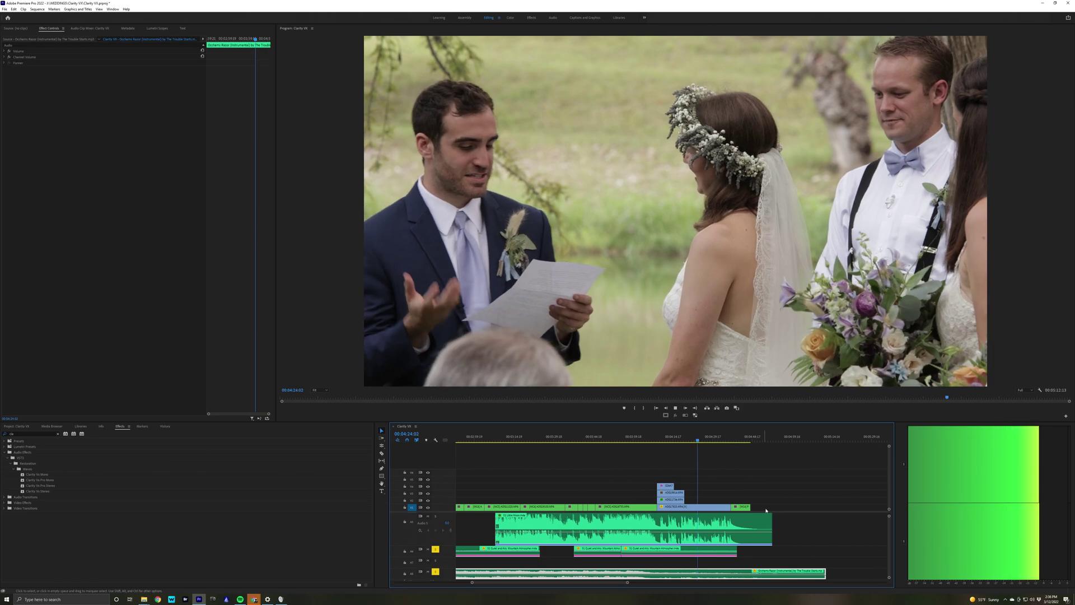
# Step: Open Clarity Vx Pro on Officiant Mic, close it, and play the officiant's line from 00:04:36:22
pyautogui.scroll(2, 887, 533)
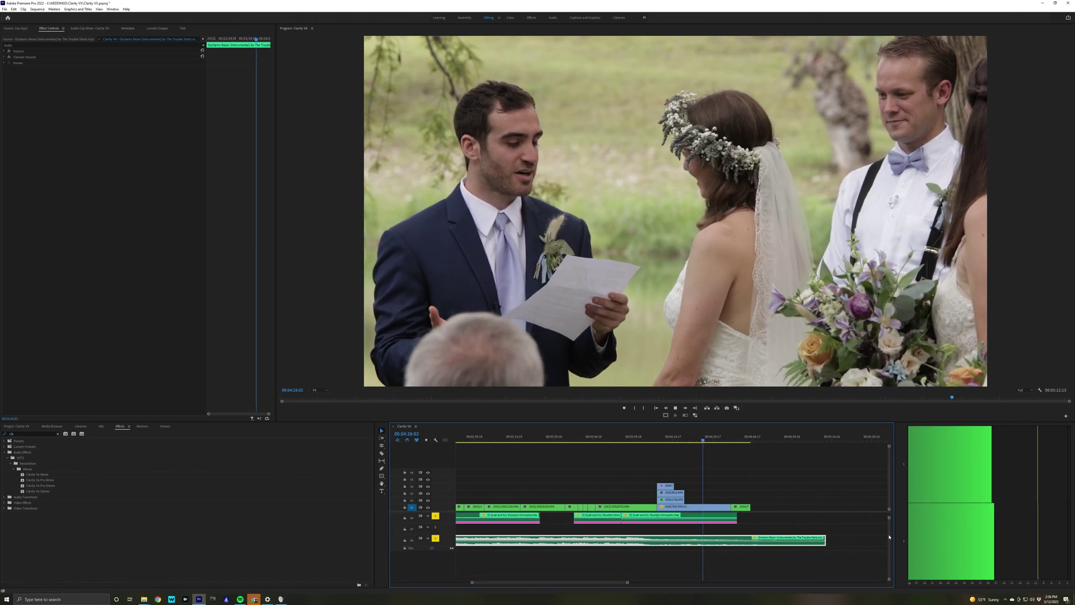
pyautogui.scroll(2, 890, 528)
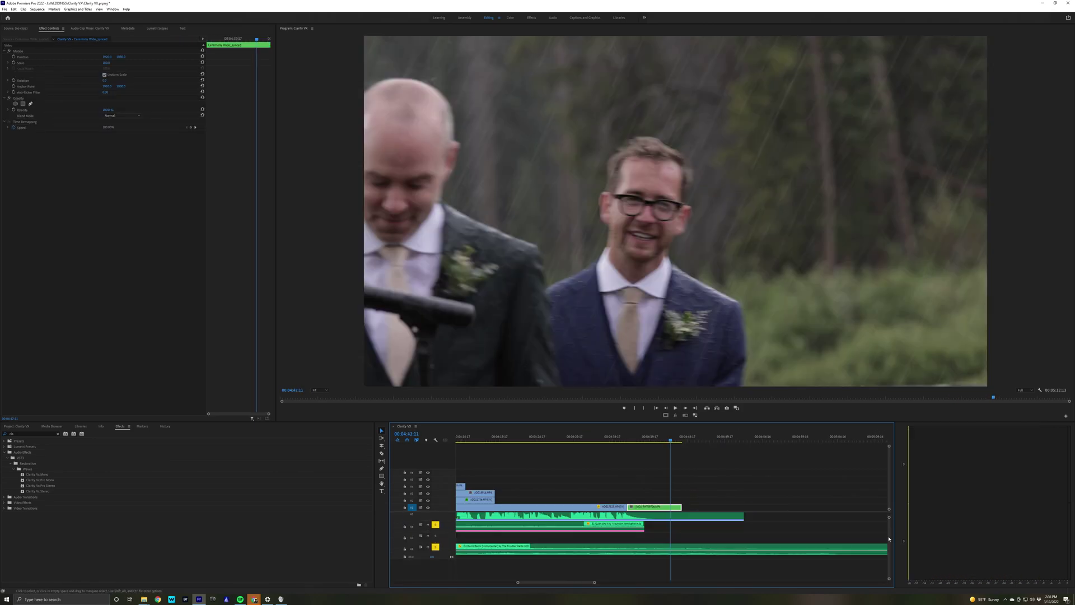
pyautogui.click(633, 442)
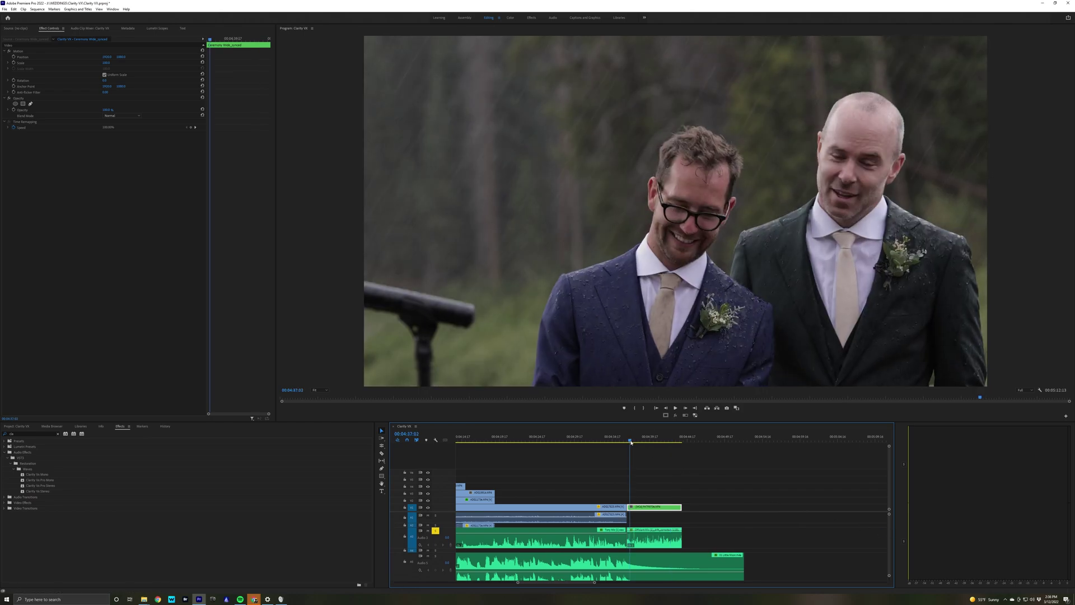
pyautogui.doubleClick(647, 542)
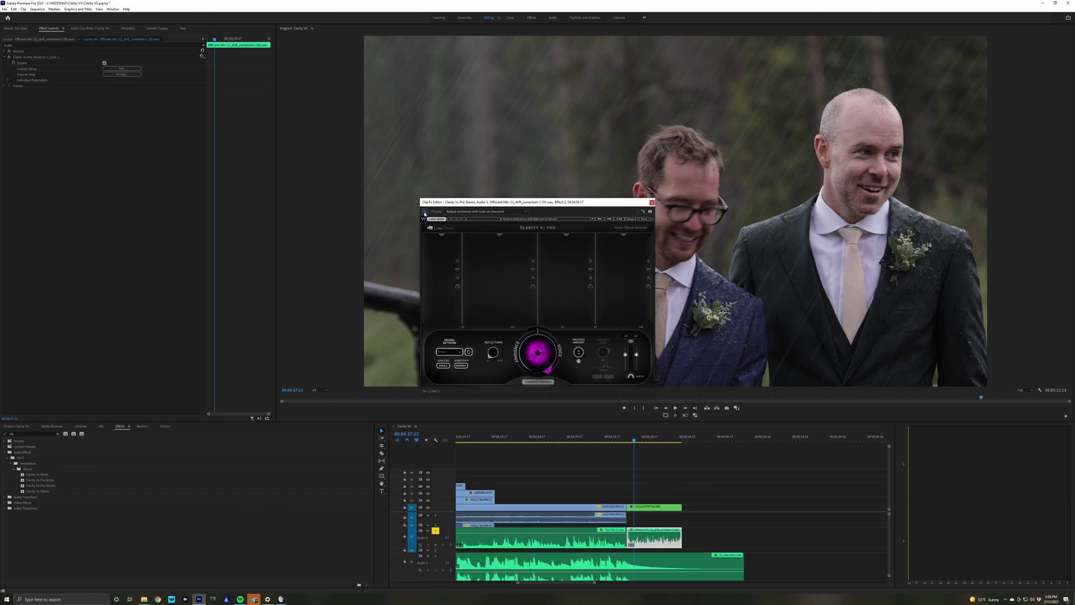
pyautogui.moveTo(603, 204); pyautogui.dragTo(303, 292)
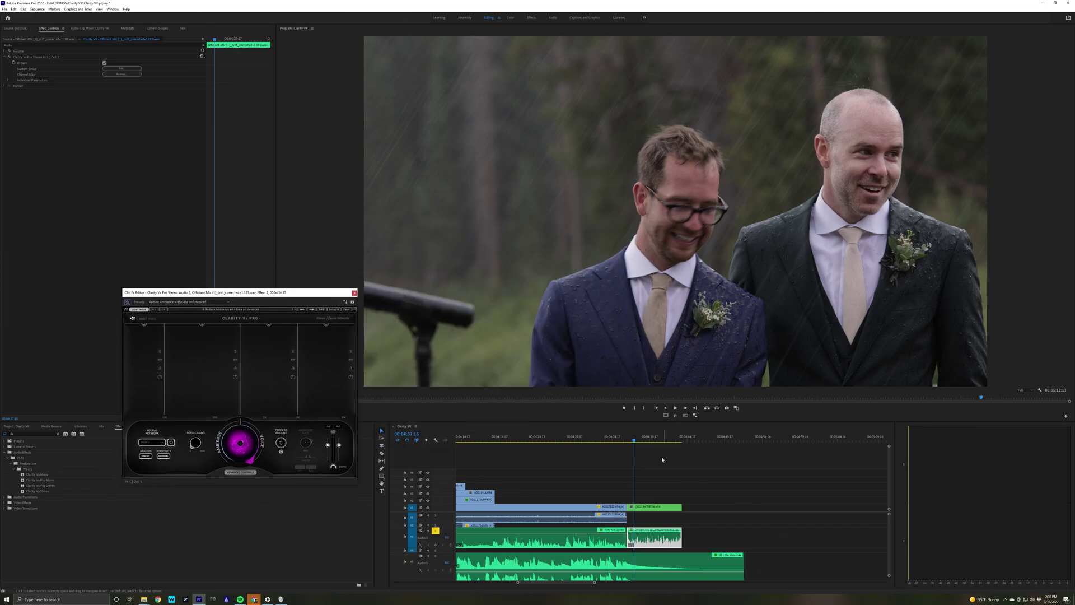
pyautogui.click(633, 442)
pyautogui.moveTo(634, 441); pyautogui.dragTo(630, 443)
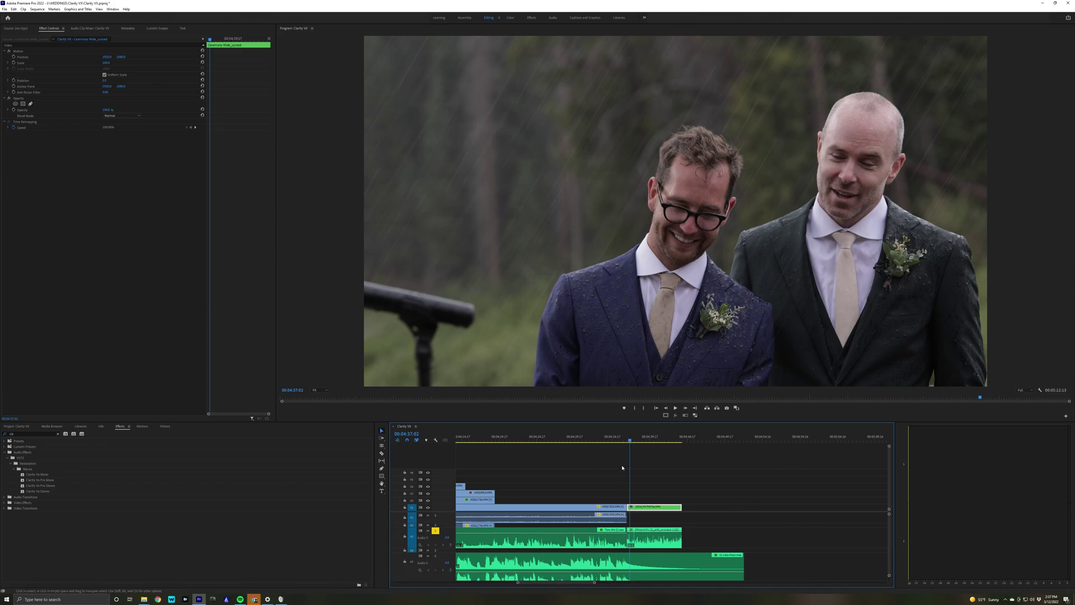
pyautogui.moveTo(627, 438); pyautogui.dragTo(629, 440)
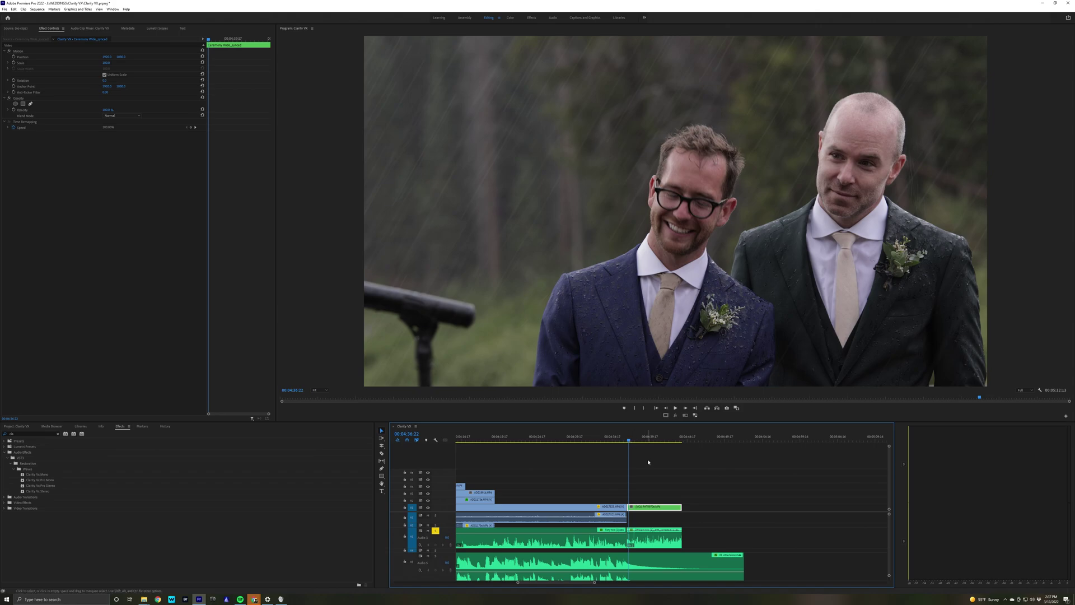
pyautogui.press('space')
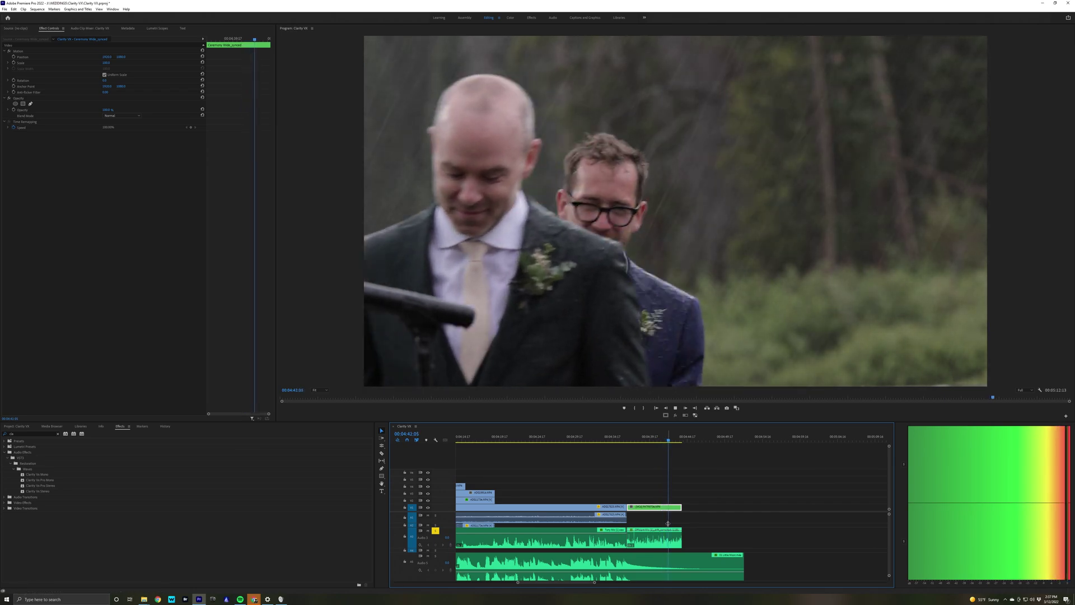
pyautogui.press('space')
# Step: Reopen Clarity Vx Pro on Officiant Mic, move it off the preview, and play from 00:04:37:09
pyautogui.click(632, 543)
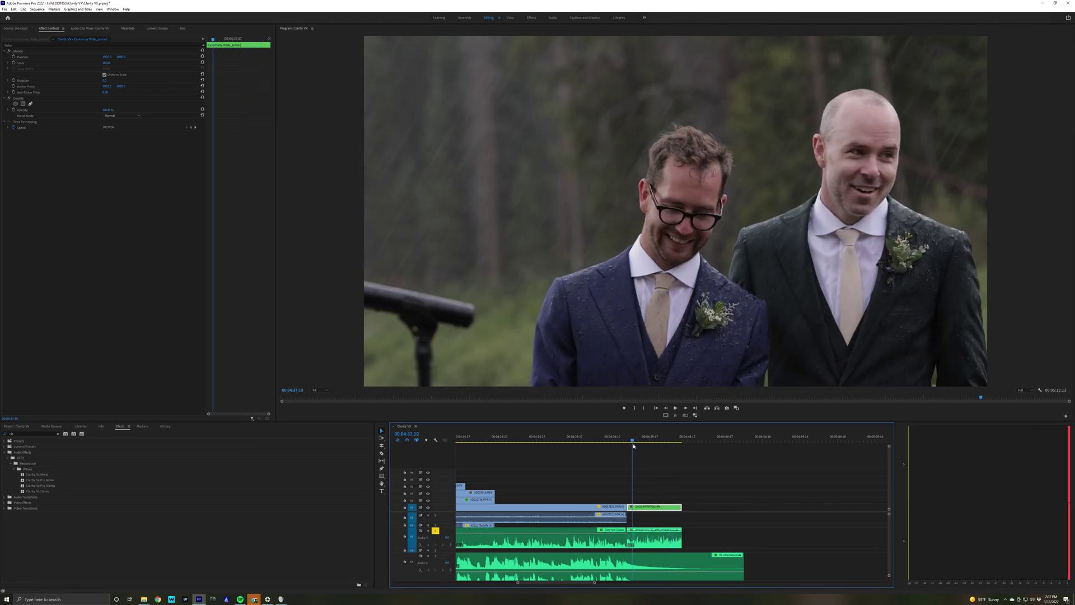
pyautogui.doubleClick(632, 543)
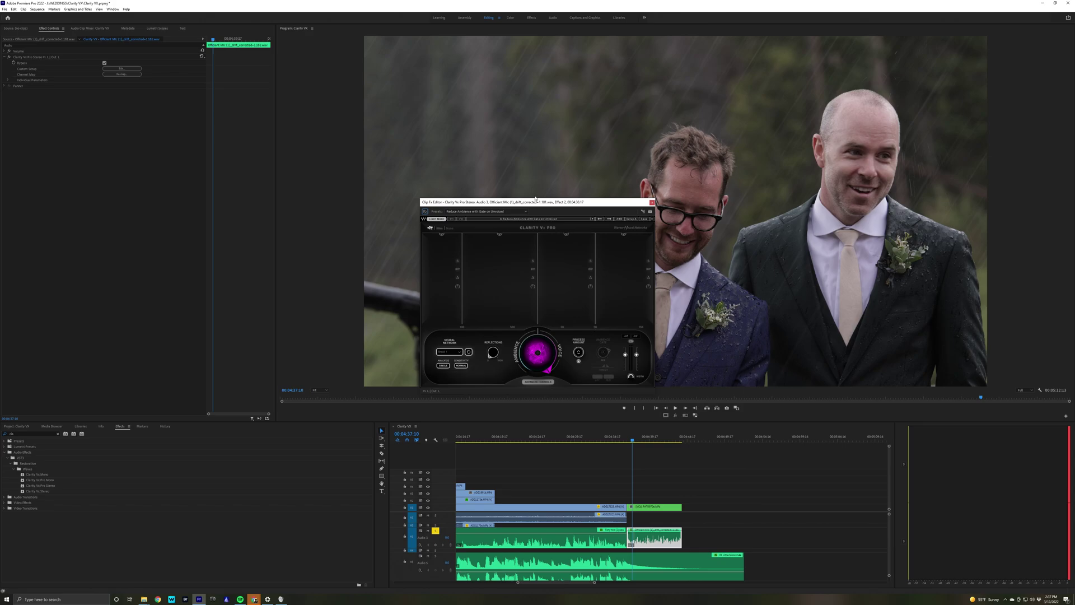
pyautogui.moveTo(566, 202)
pyautogui.mouseDown()
pyautogui.moveTo(350, 285)
pyautogui.moveTo(316, 287)
pyautogui.mouseUp()
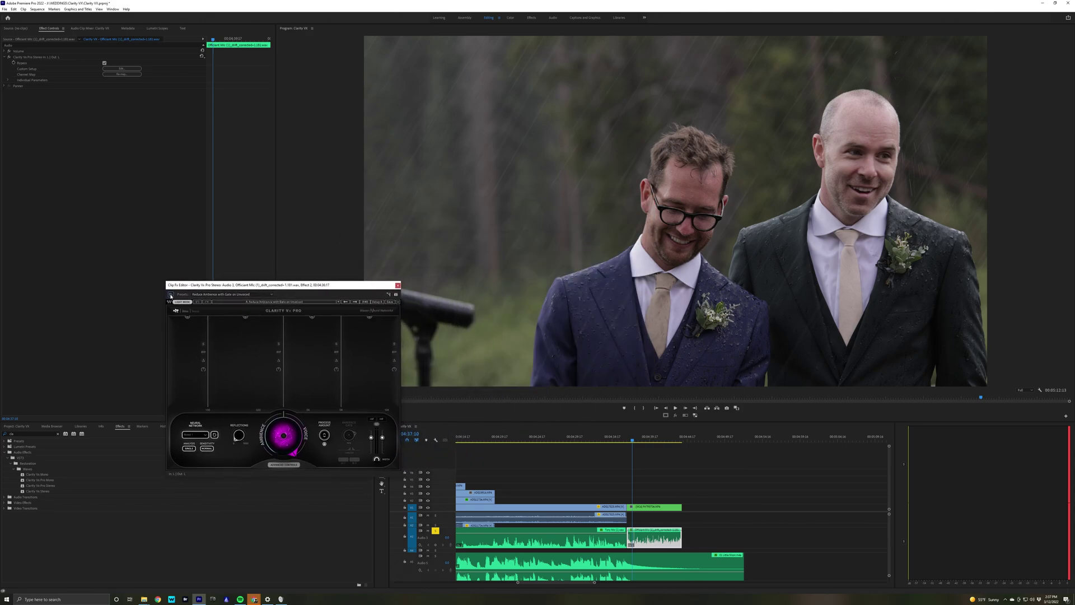
pyautogui.click(632, 441)
pyautogui.press('space')
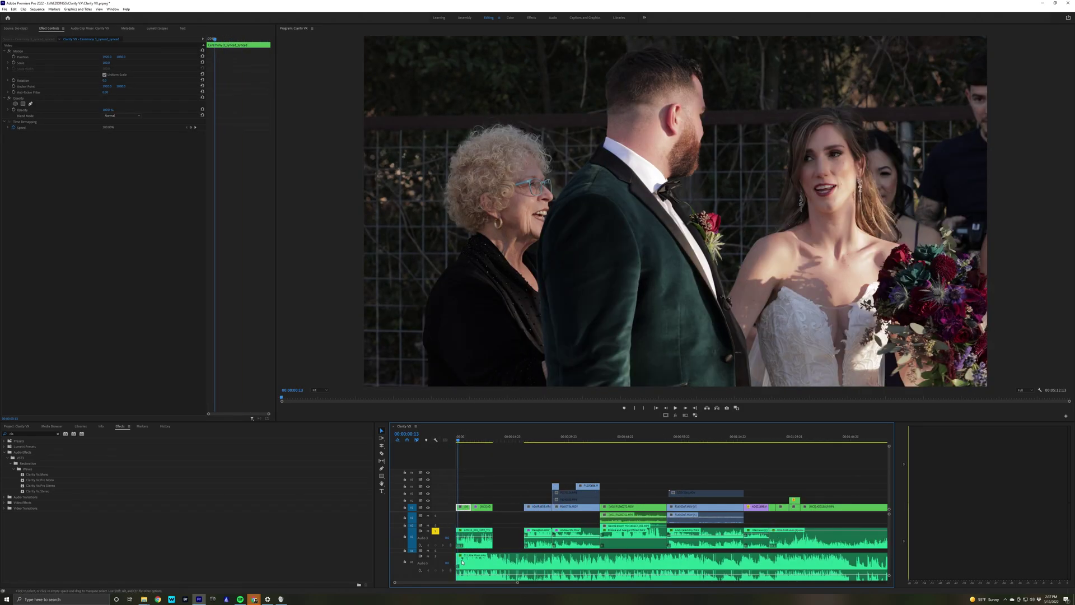
# Step: Open Clarity Vx Pro on 01 Little Moon.m4a and play the ceremony audio twice from 00:00:00:04
pyautogui.click(462, 562)
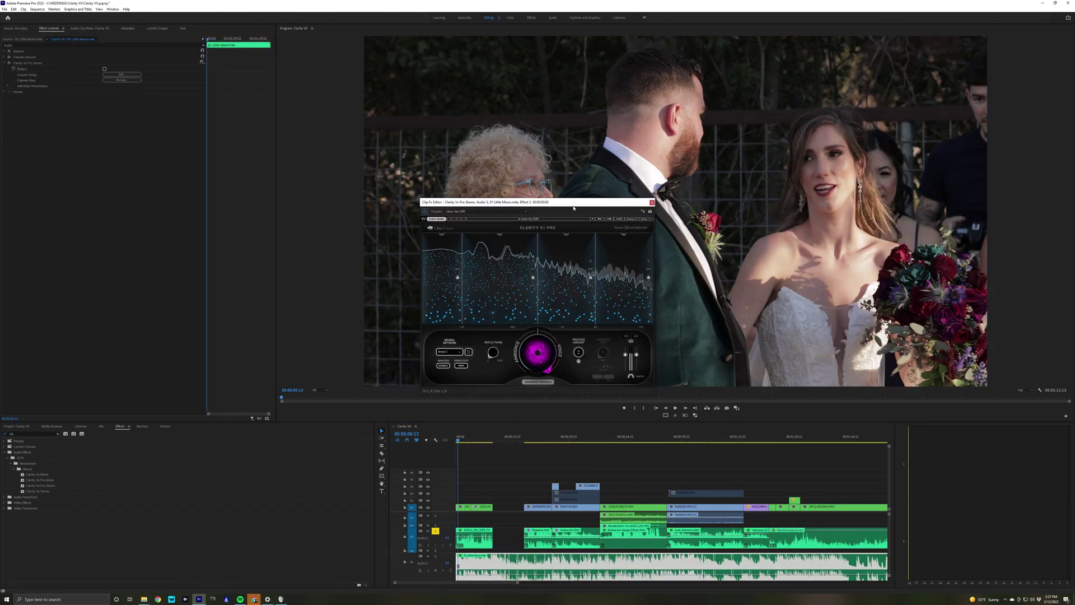
pyautogui.moveTo(574, 203); pyautogui.dragTo(284, 338)
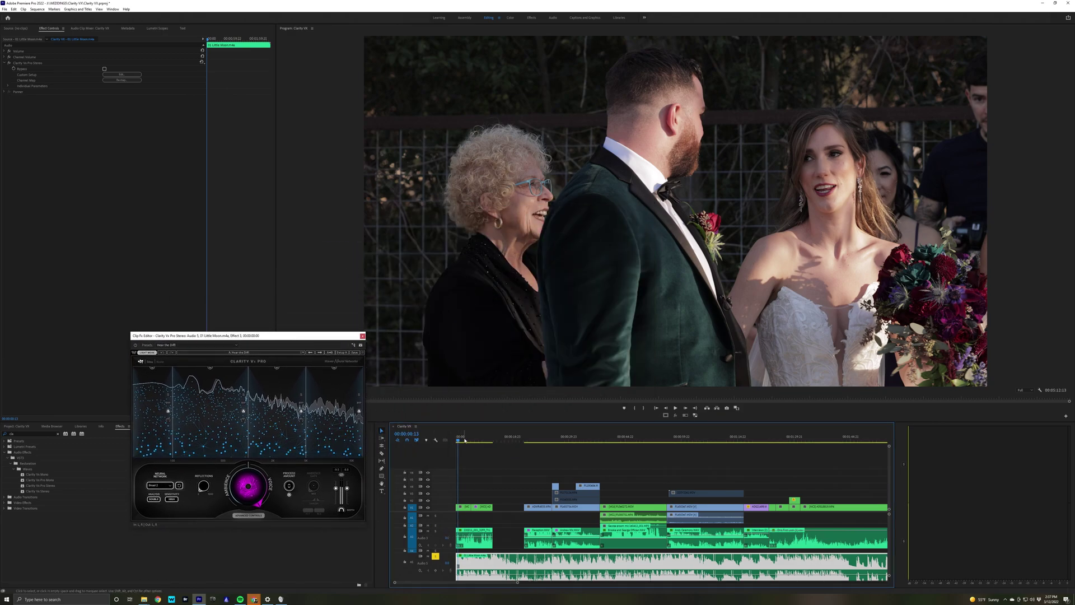
pyautogui.moveTo(464, 440); pyautogui.dragTo(457, 443)
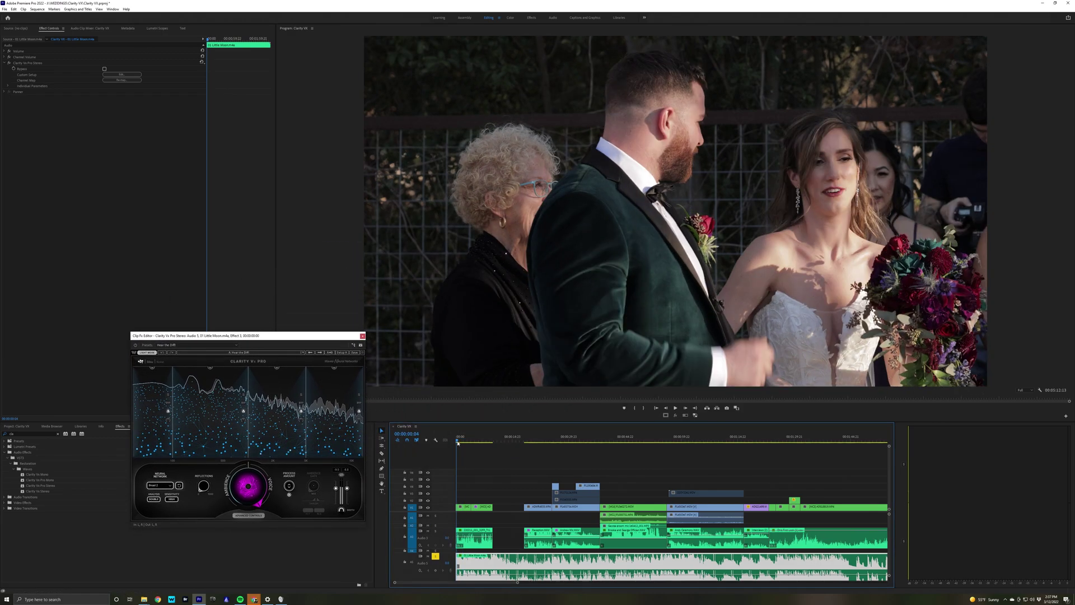
pyautogui.click(137, 346)
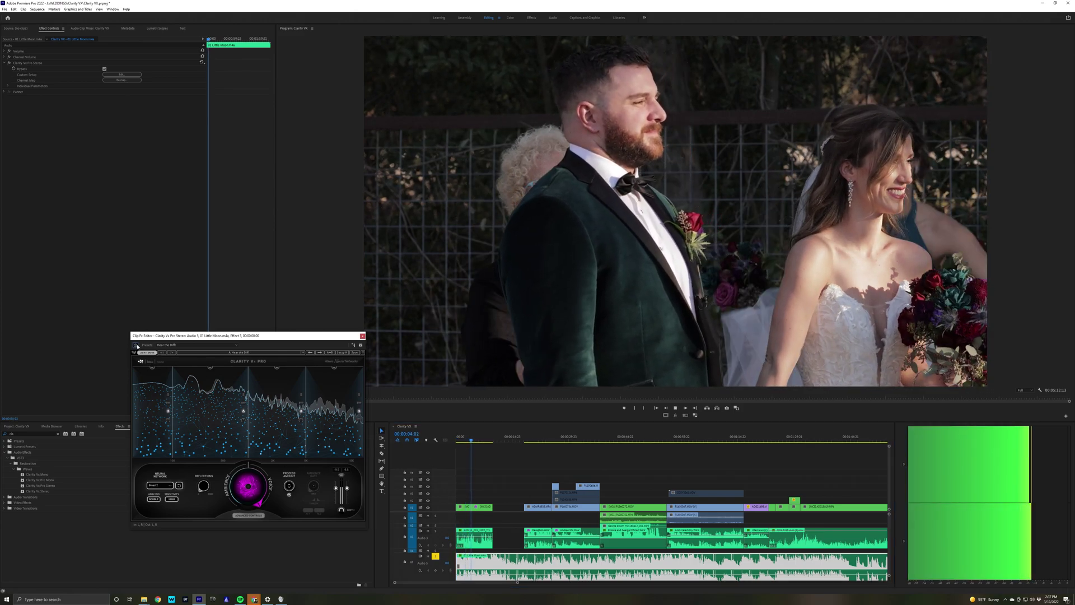
pyautogui.press('space')
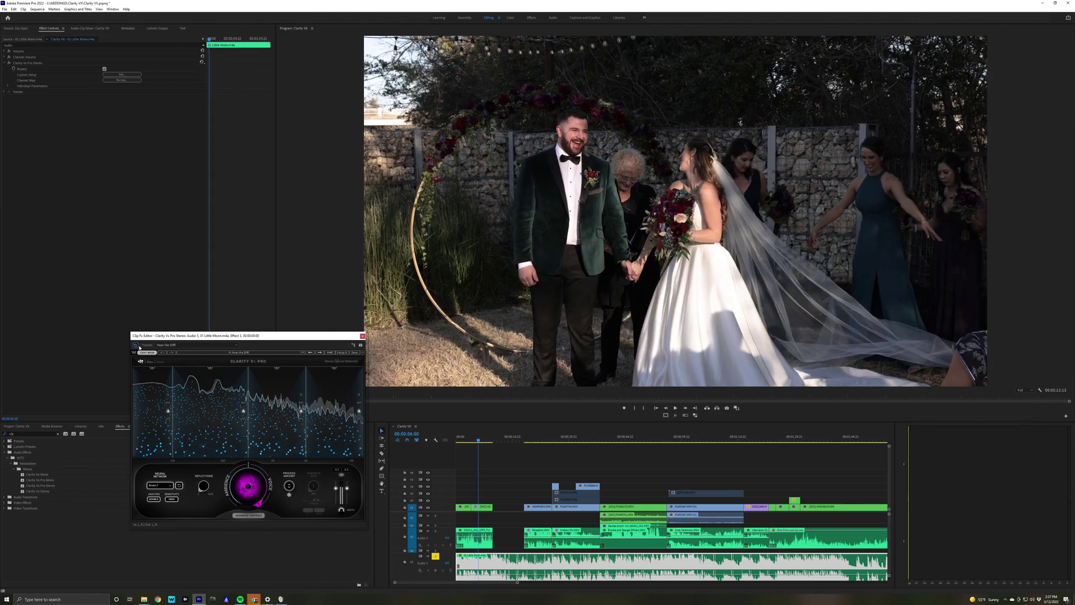
pyautogui.click(457, 441)
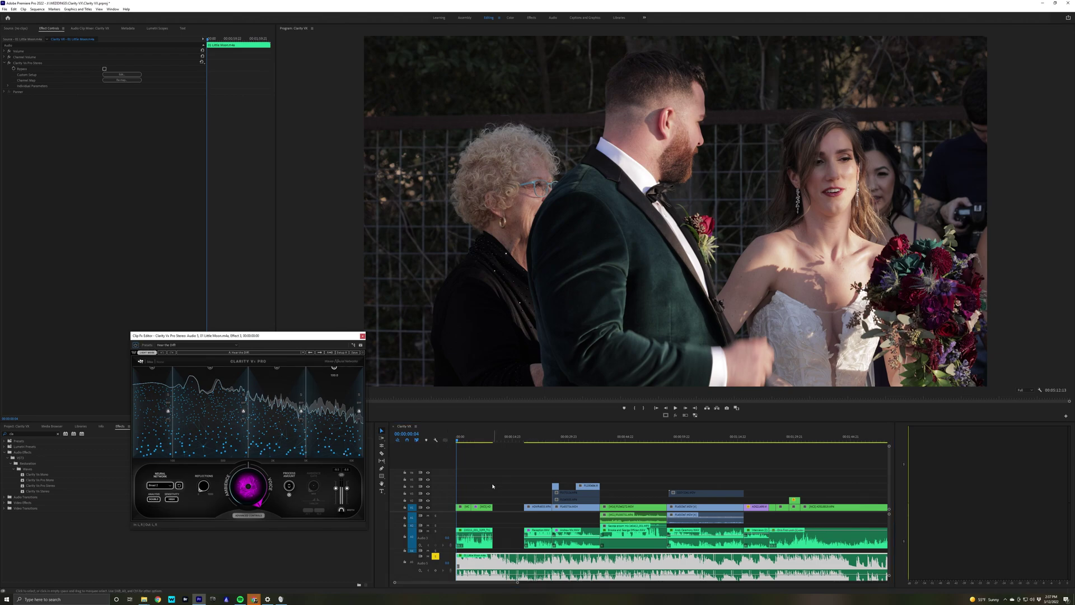
pyautogui.press('space')
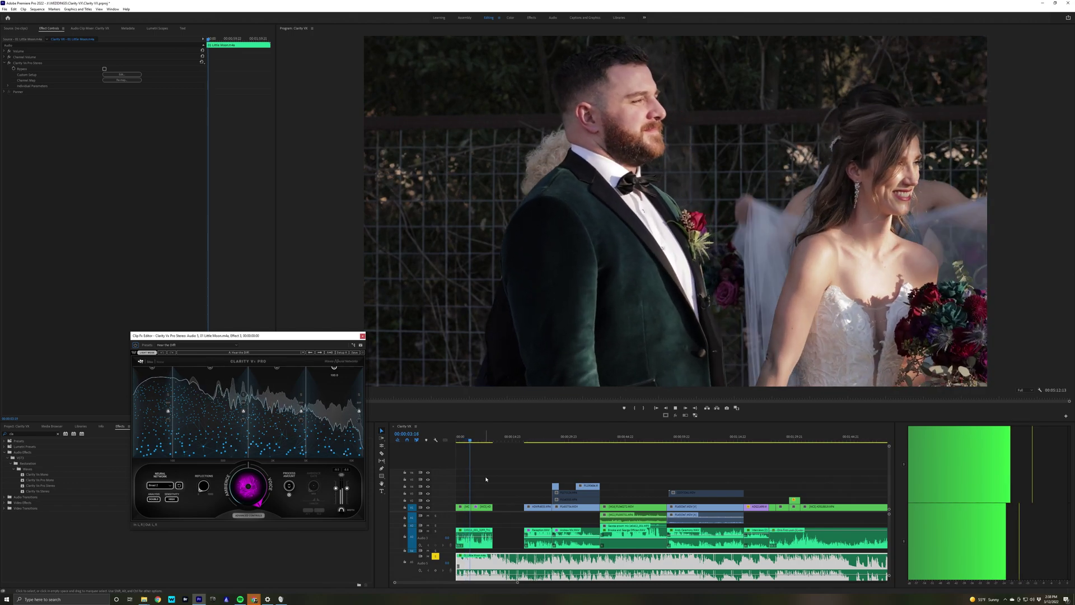
pyautogui.press('space')
# Step: Play from 00:00:00:18, toggling Clarity Vx Pro bypass on and off to compare, then replay
pyautogui.click(459, 445)
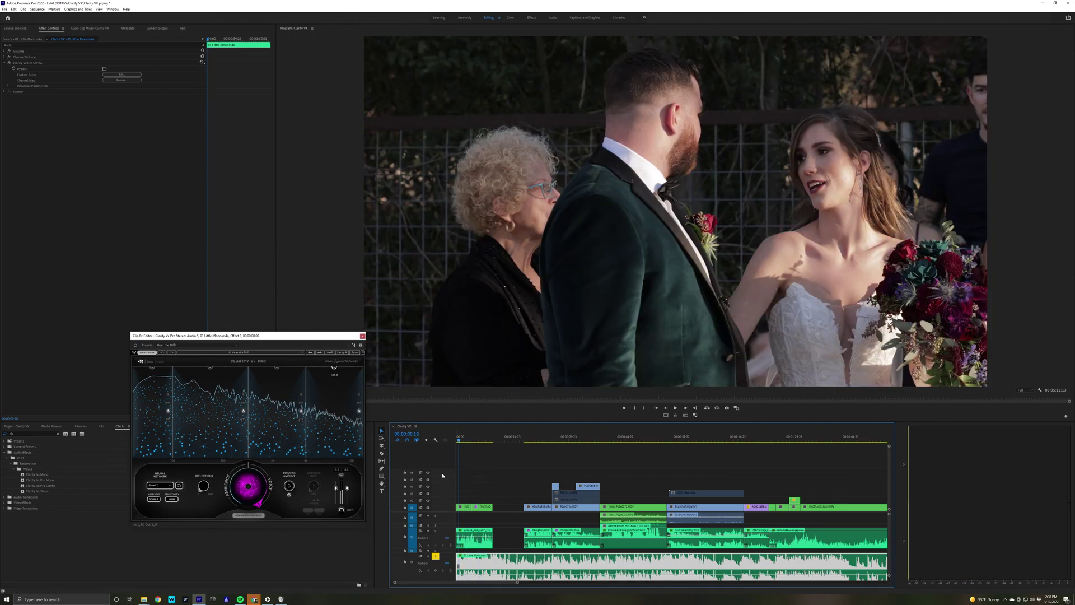
pyautogui.press('space')
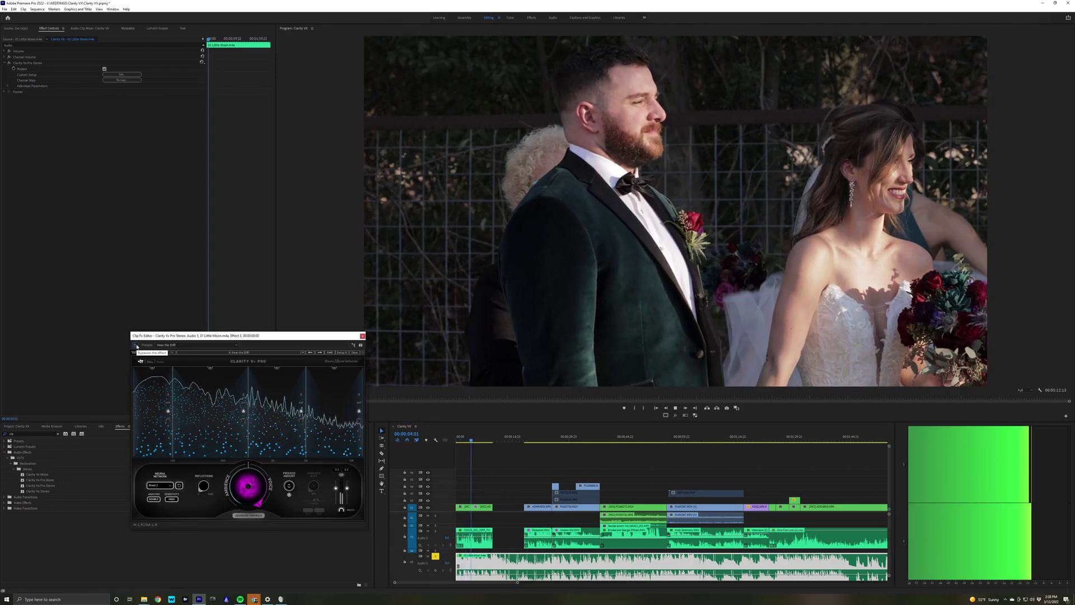
pyautogui.click(136, 345)
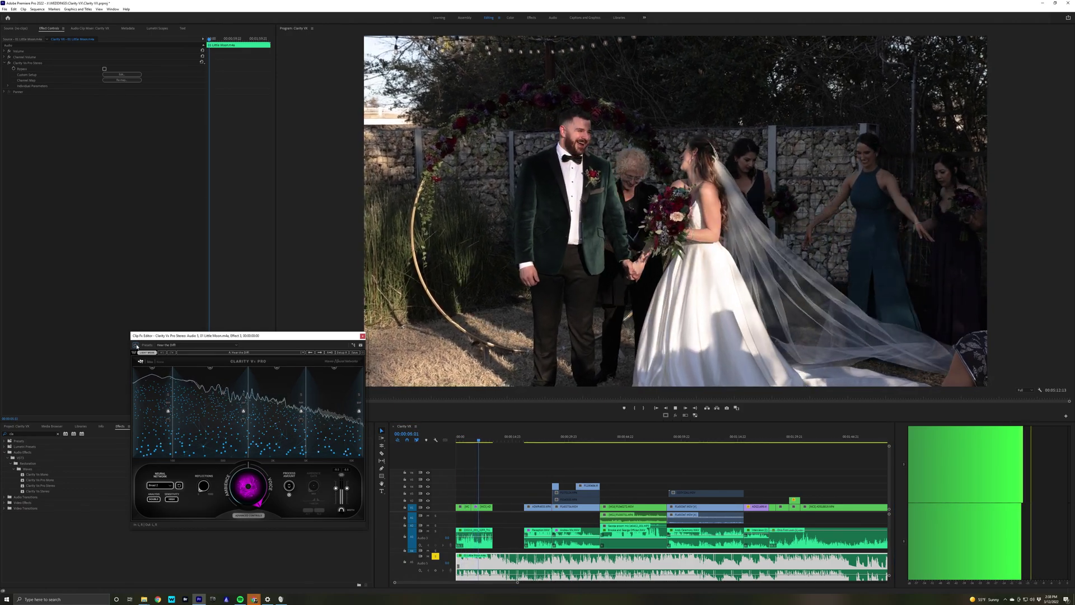
pyautogui.click(136, 345)
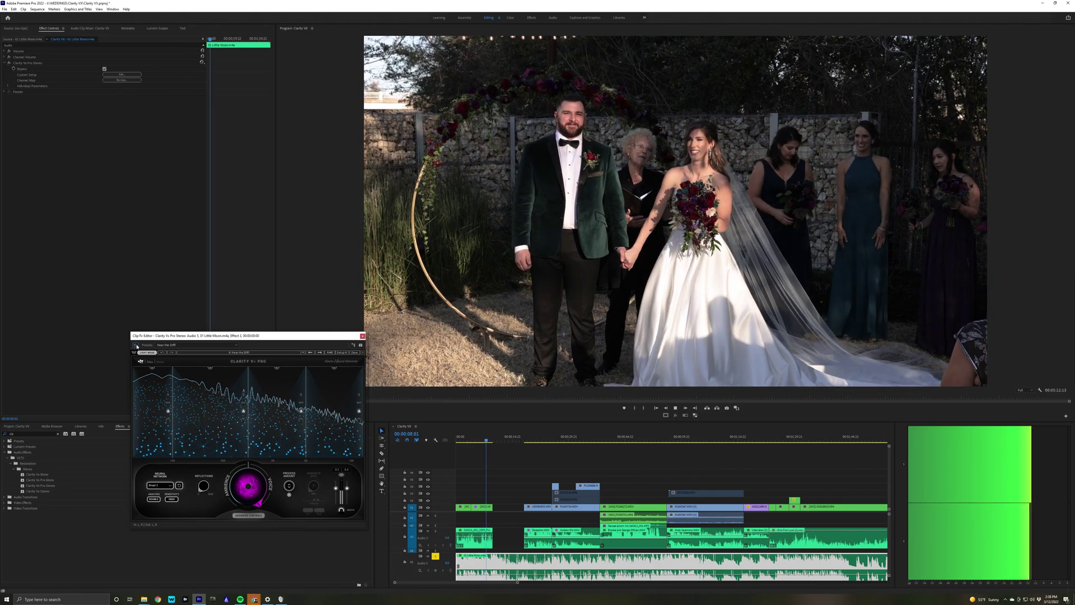
pyautogui.press('space')
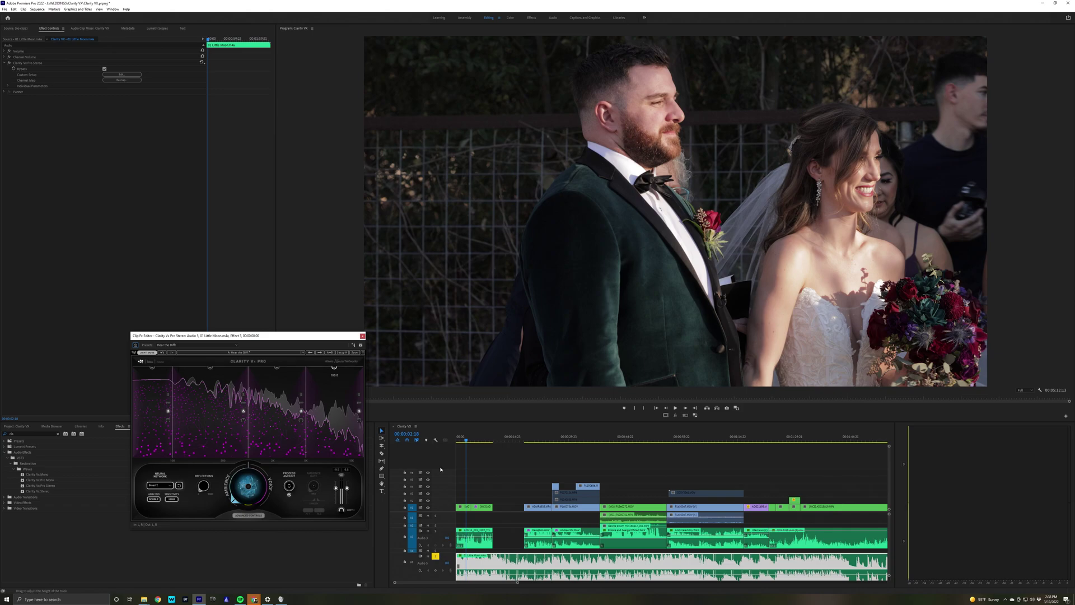
pyautogui.press('space')
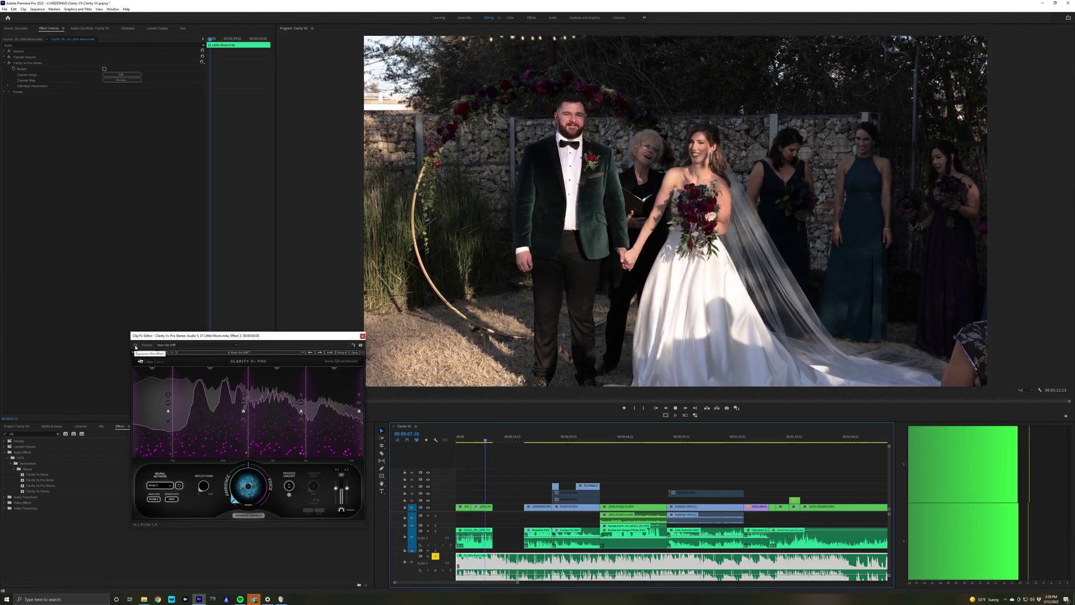
pyautogui.press('space')
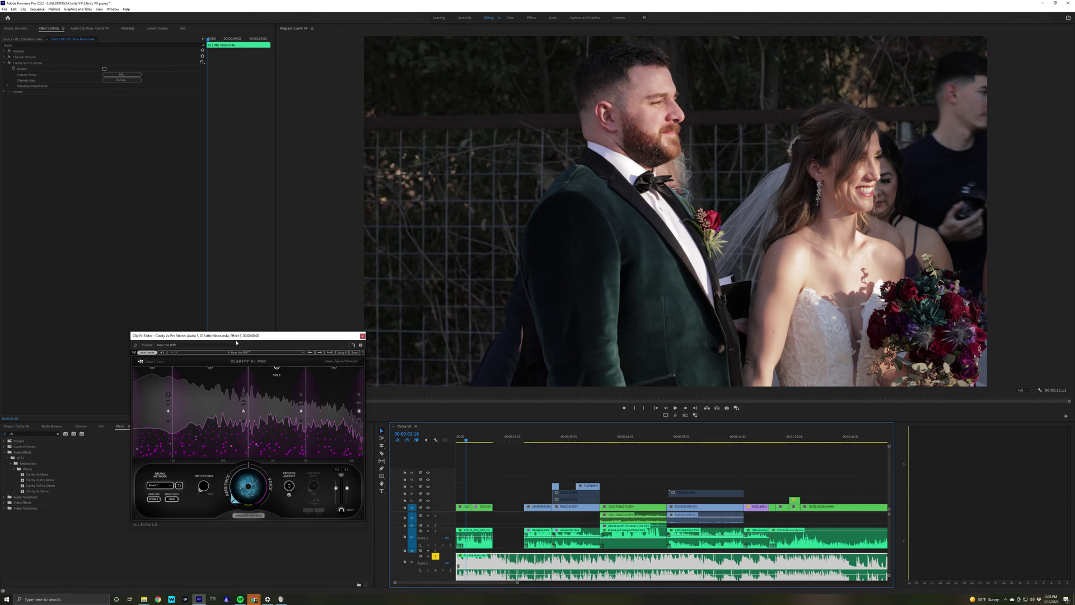
# Step: On the next wedding's timeline at the lakeside couple shot, add Clarity Vx Pro Stereo to the A3 first-look clip
pyautogui.moveTo(188, 339); pyautogui.dragTo(181, 219)
pyautogui.click(616, 441)
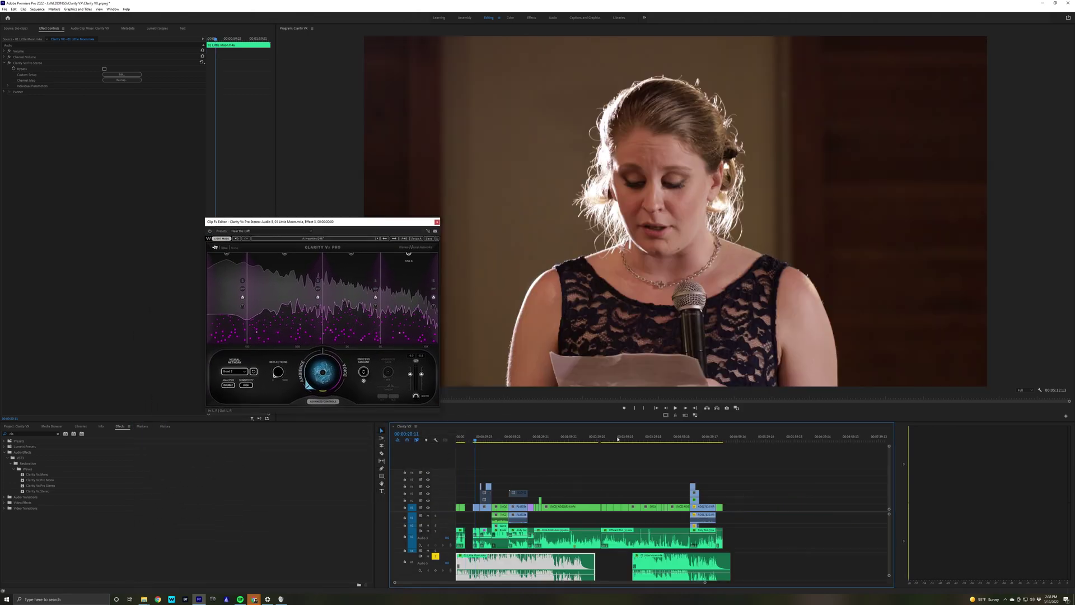
pyautogui.click(642, 441)
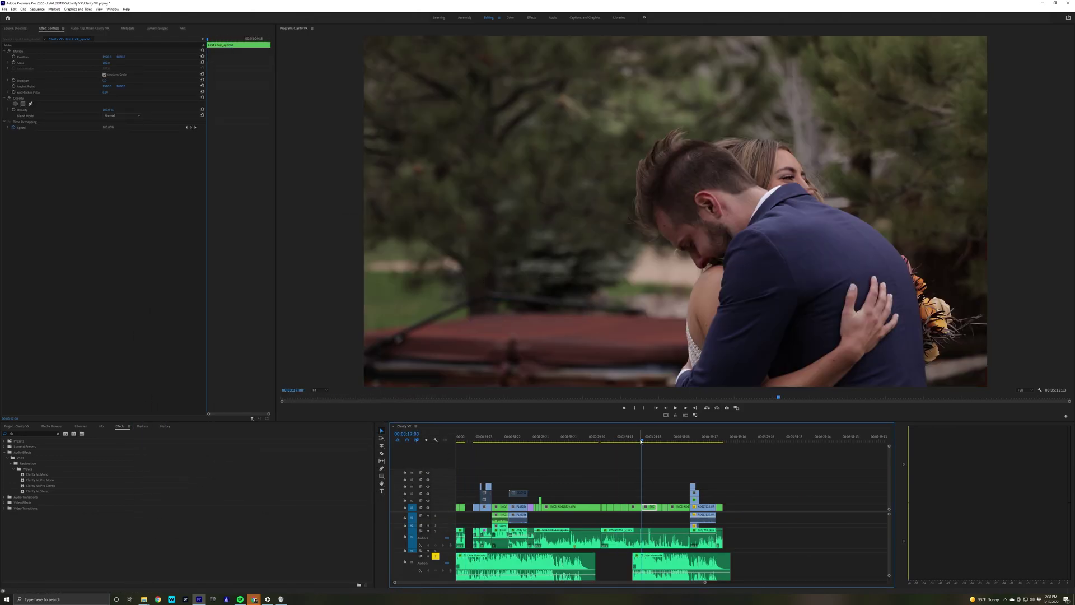
pyautogui.click(559, 441)
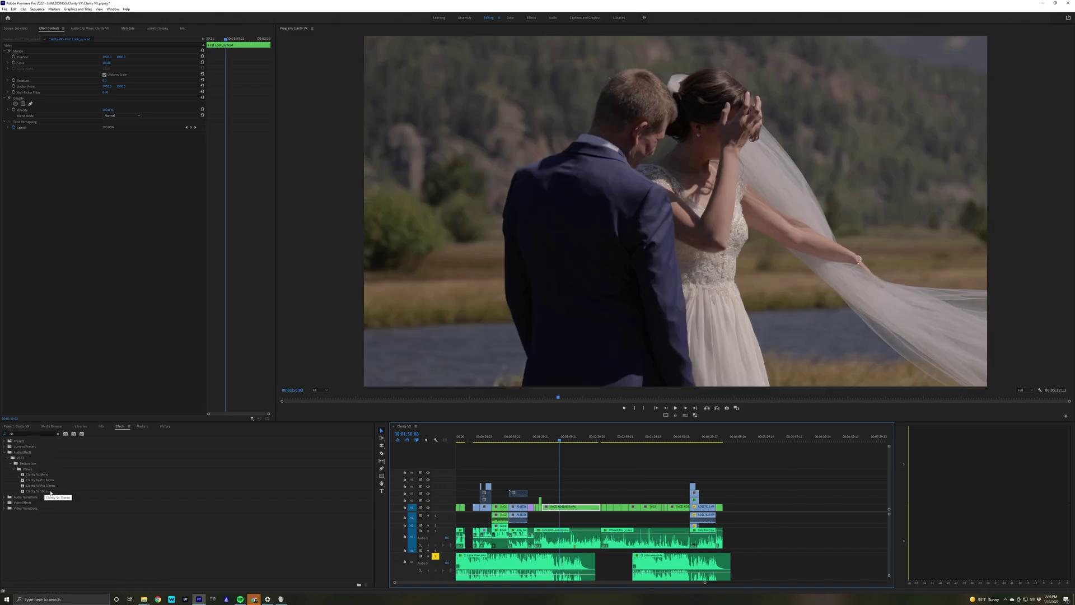
pyautogui.moveTo(42, 486); pyautogui.dragTo(553, 446)
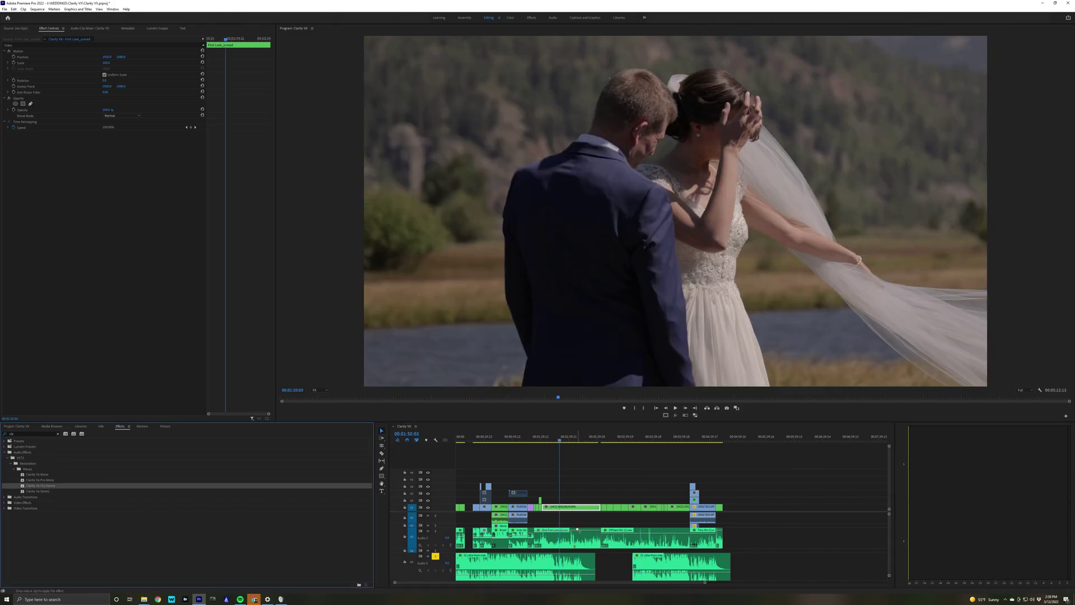
pyautogui.moveTo(582, 543); pyautogui.dragTo(583, 544)
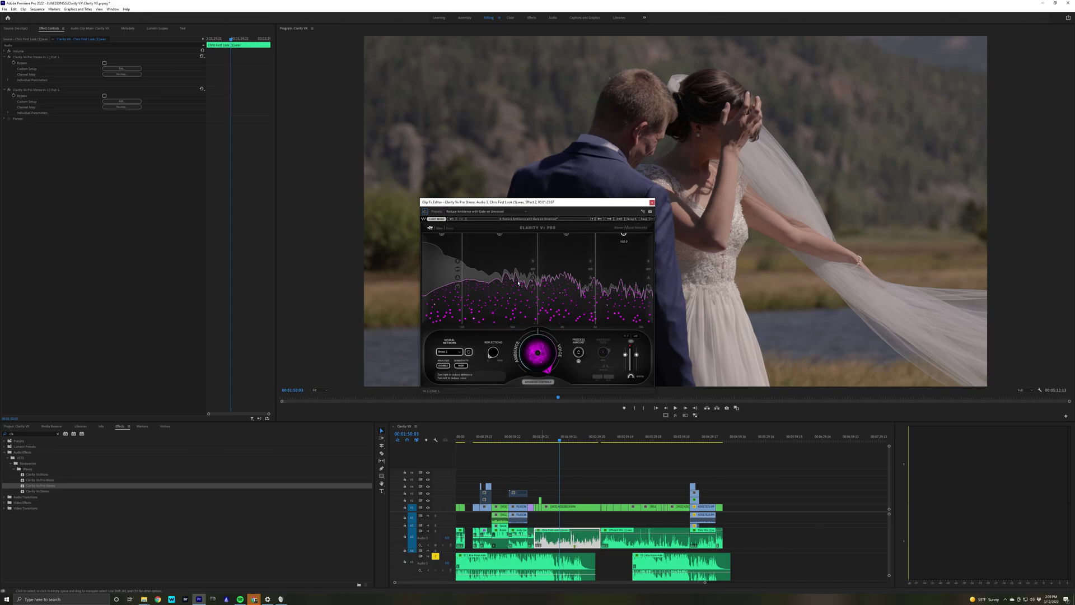